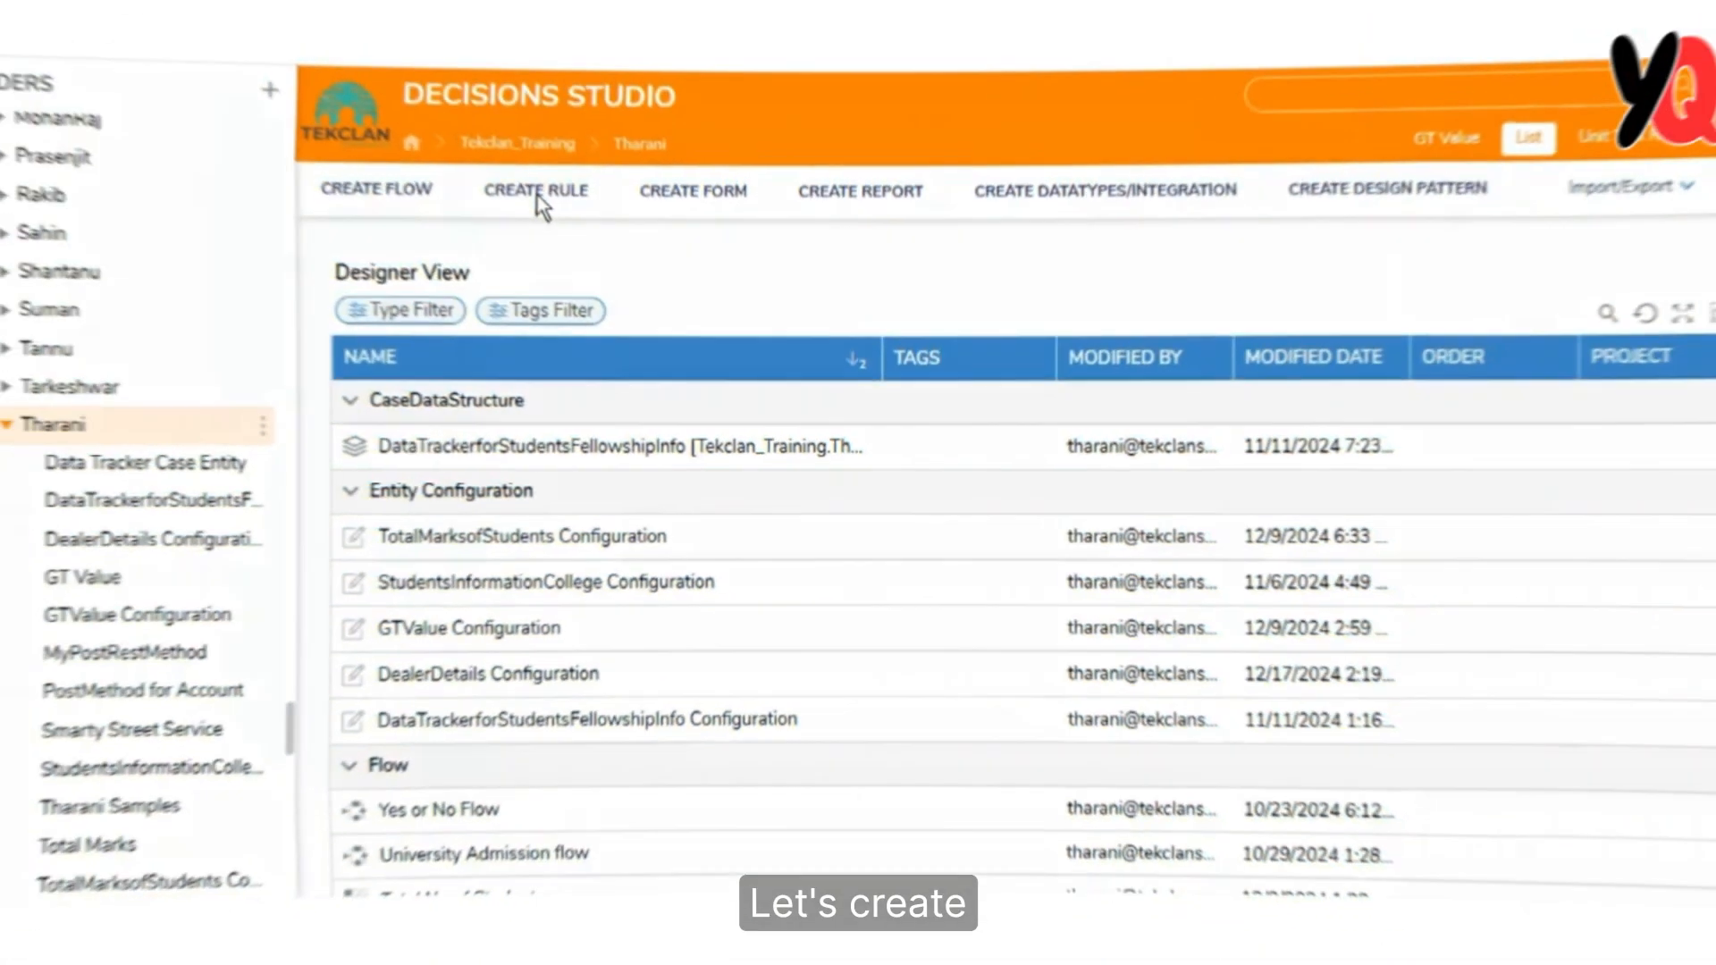
- Create a new truth table rule named "Fraud Detection Truth Table"
{"action": "left_click", "coordinate": [538, 195]}
{"action": "left_click", "coordinate": [640, 537]}
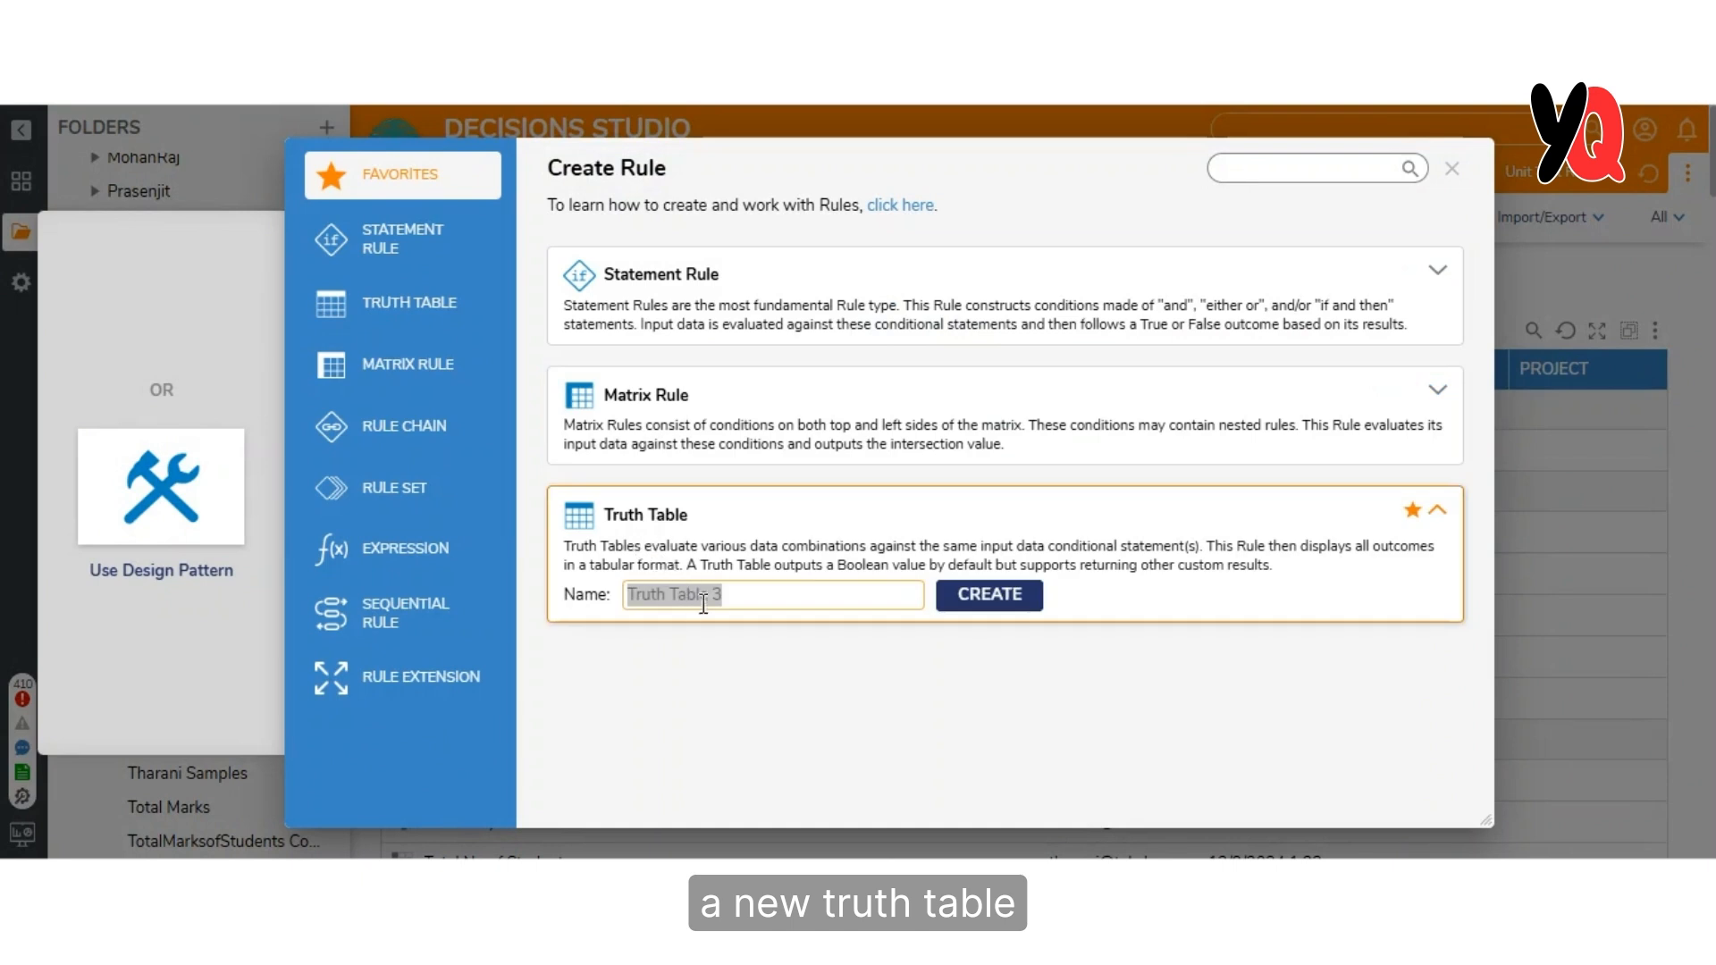
{"action": "key", "text": "BackSpace"}
{"action": "type", "text": "Fraud Detection"}
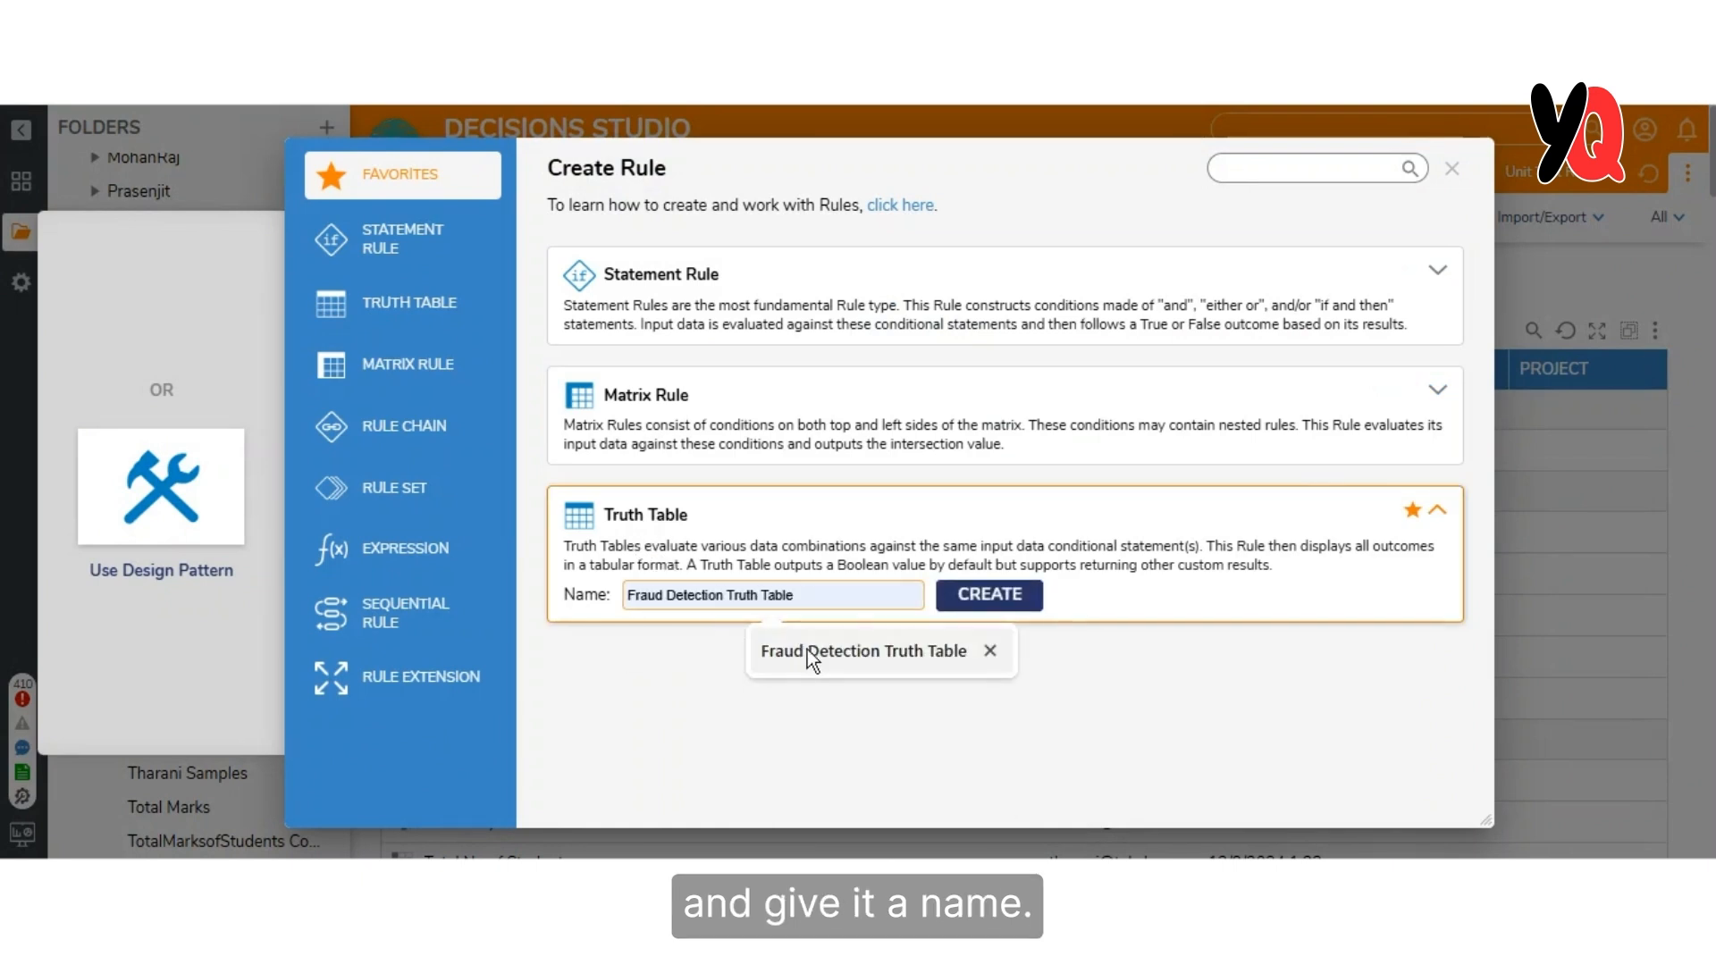
{"action": "left_click", "coordinate": [807, 649]}
{"action": "left_click", "coordinate": [1001, 597]}
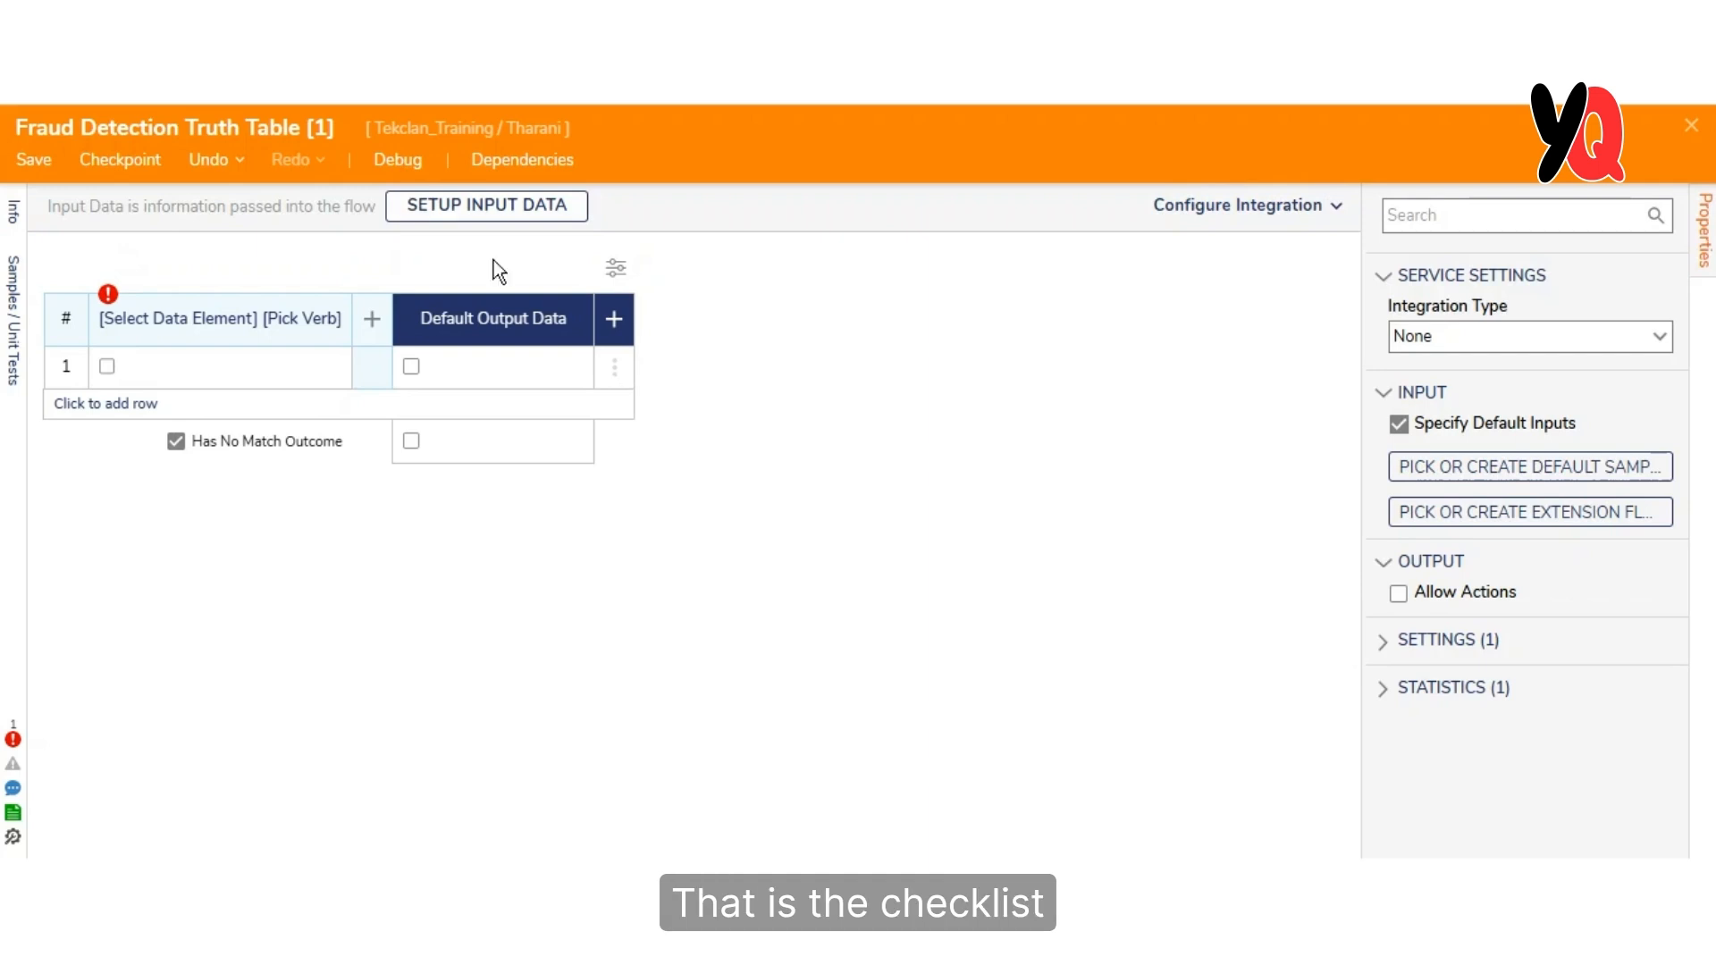
- Set up the truth table's input data with a String input IPAddressValidity and a Boolean input IncognitoMode
{"action": "left_click", "coordinate": [437, 202]}
{"action": "left_click", "coordinate": [1007, 594]}
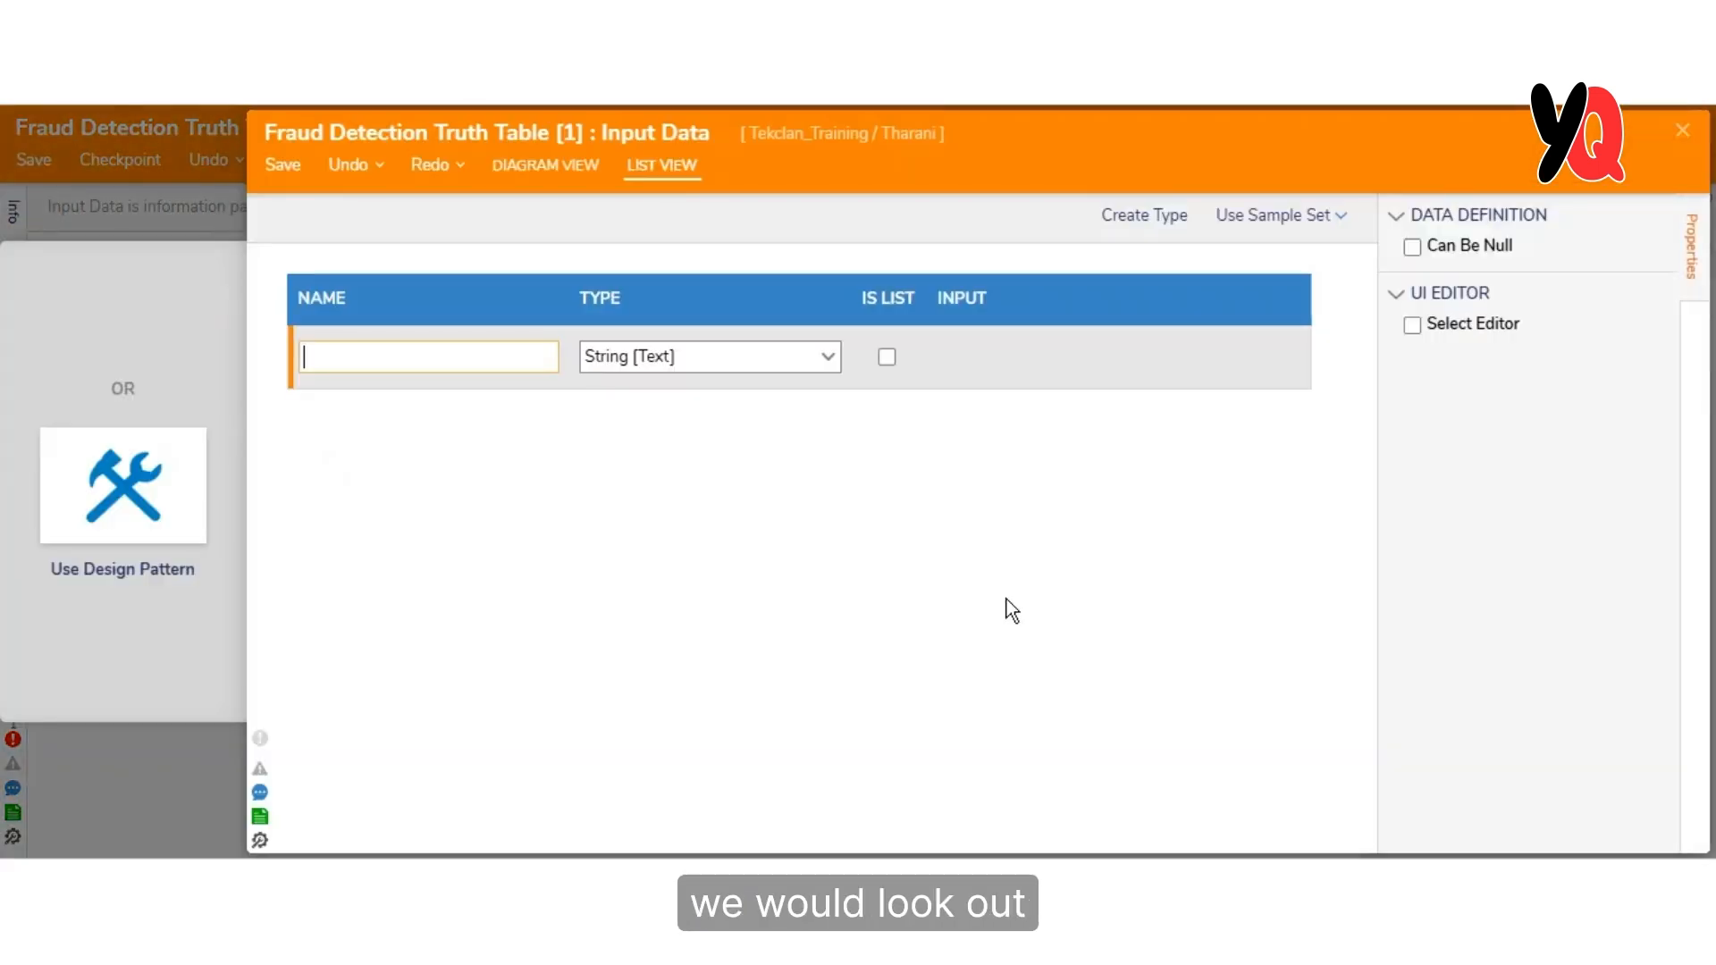
{"action": "type", "text": "IPAddressValidity"}
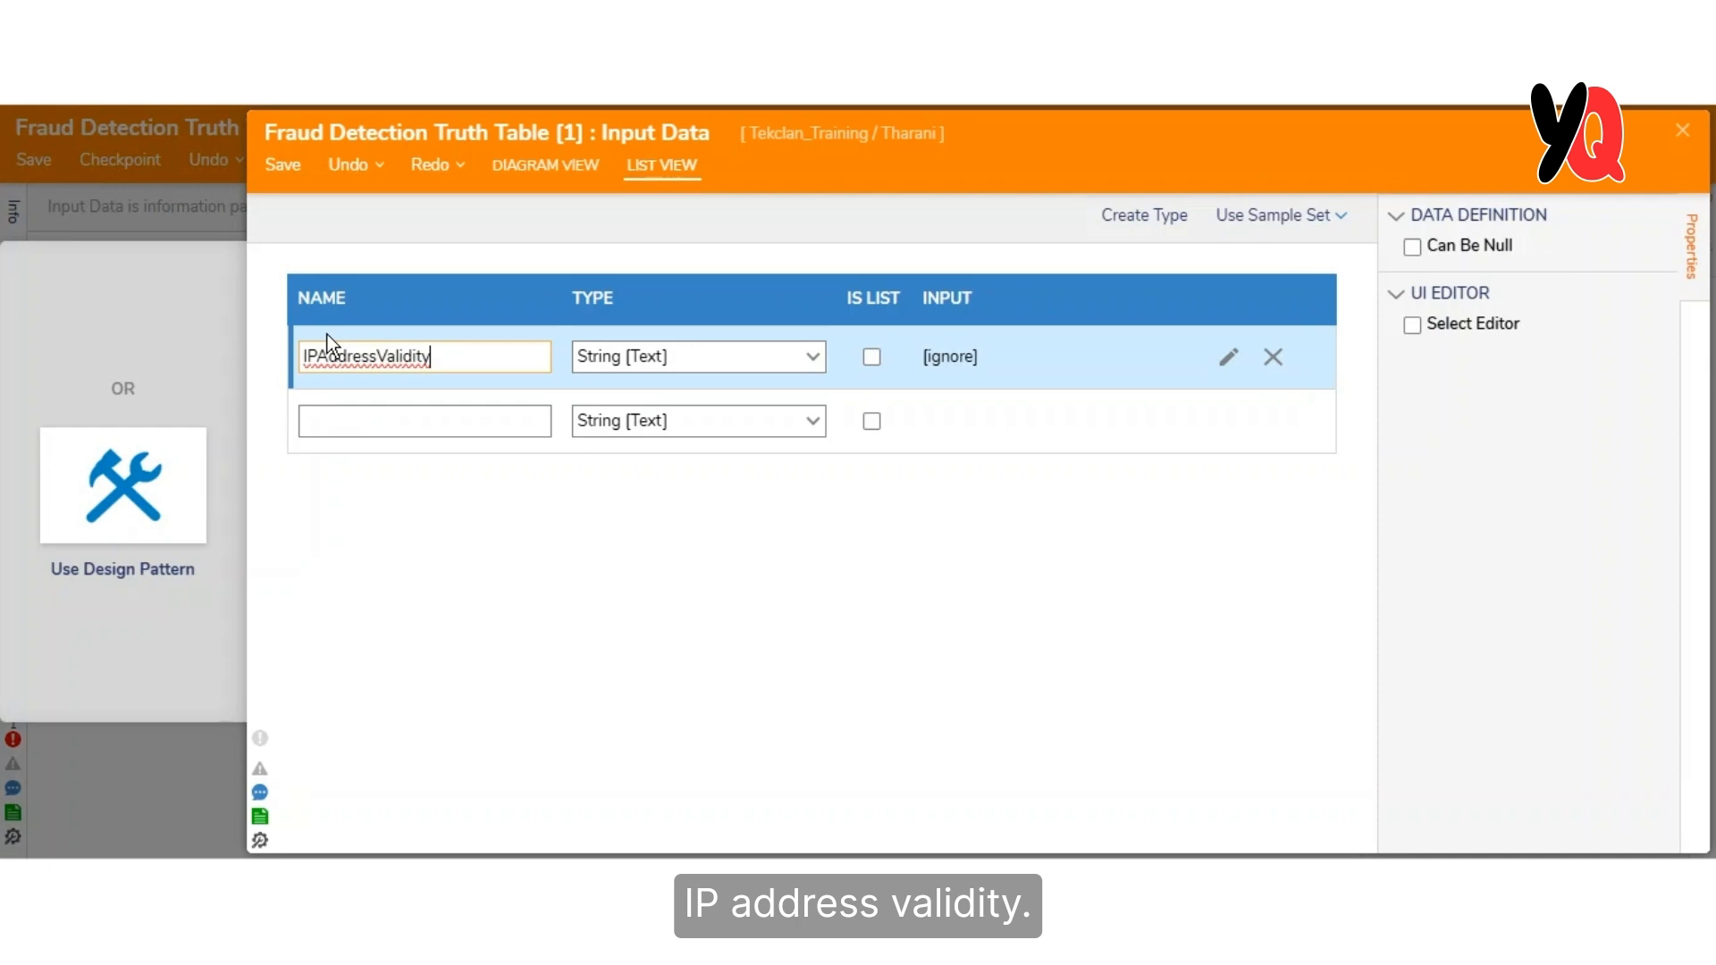
{"action": "left_click", "coordinate": [316, 421]}
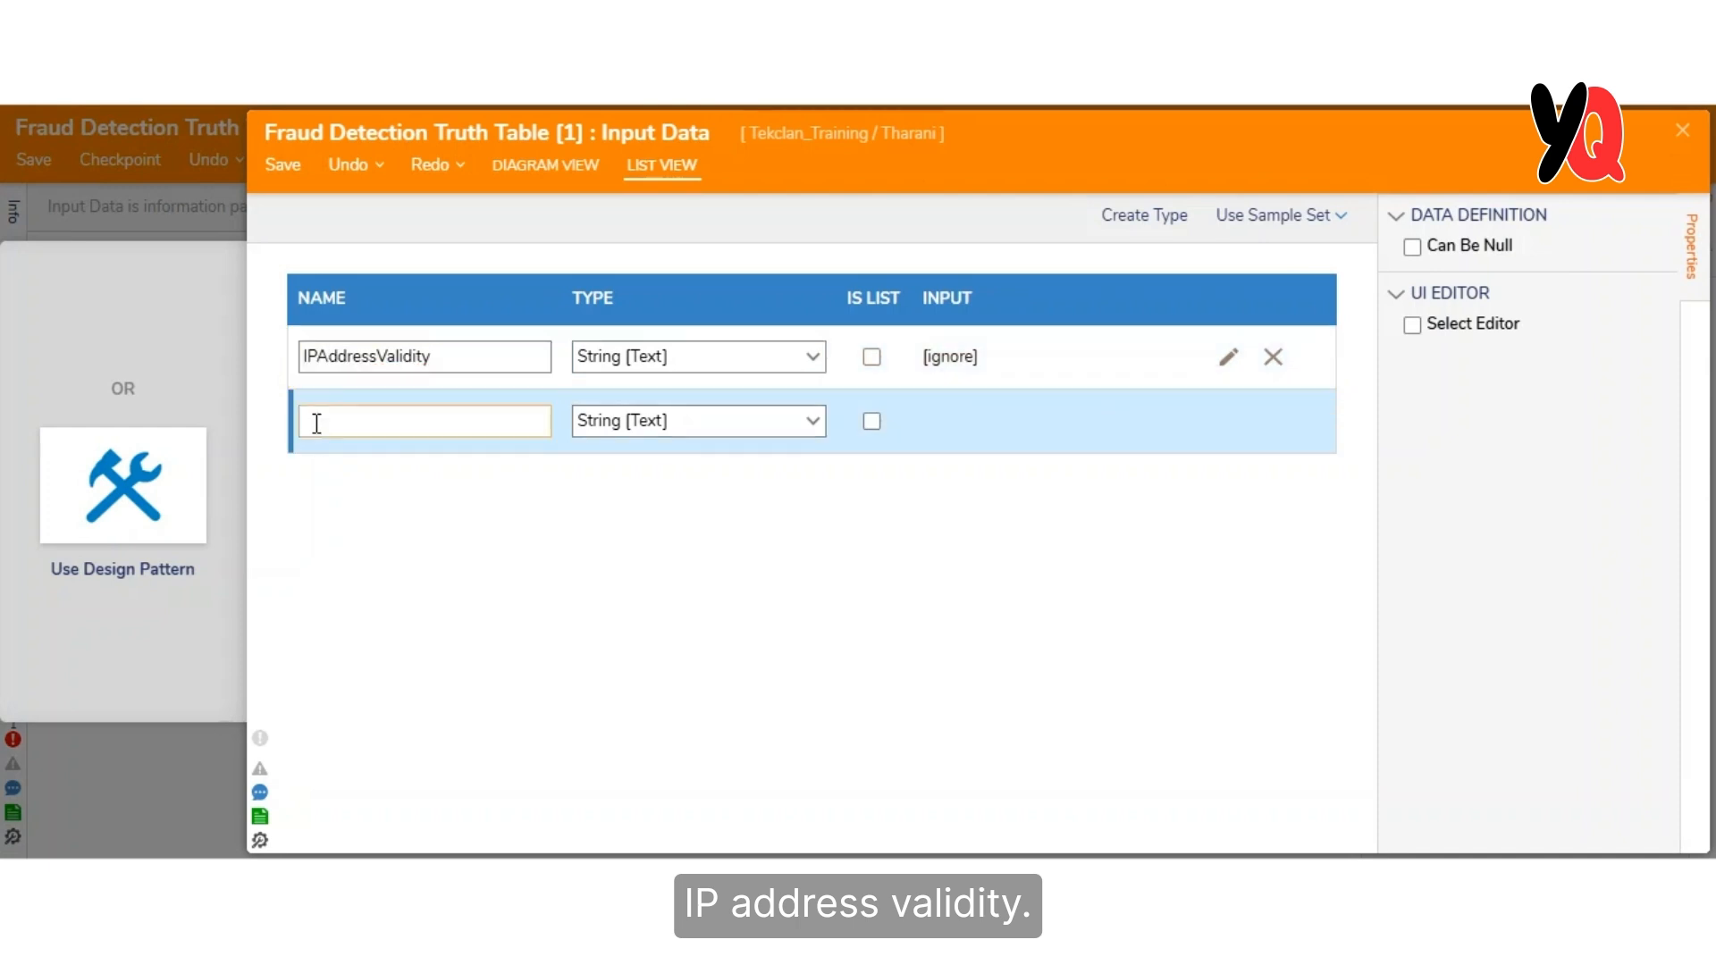
{"action": "type", "text": "IncognitoMode"}
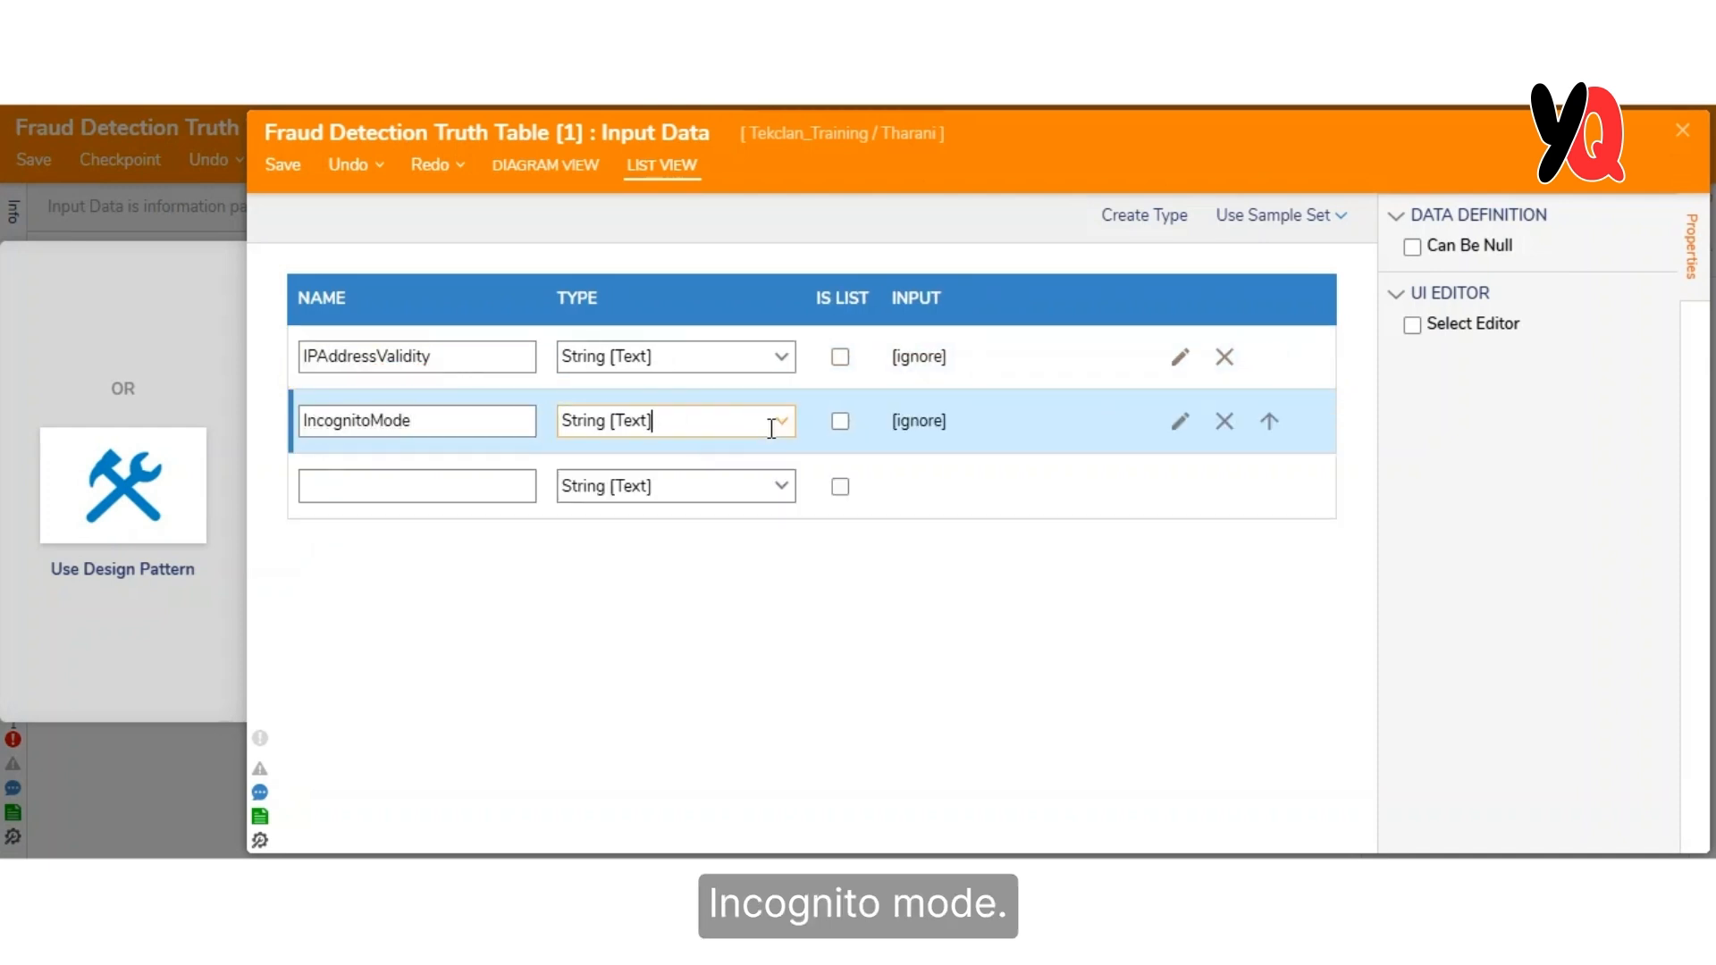
{"action": "left_click", "coordinate": [683, 515]}
- Add an input named DeviceFingerprinting and save the input data definition
{"action": "left_click", "coordinate": [421, 494]}
{"action": "type", "text": "DeviceFingerprinting"}
{"action": "left_click", "coordinate": [399, 560]}
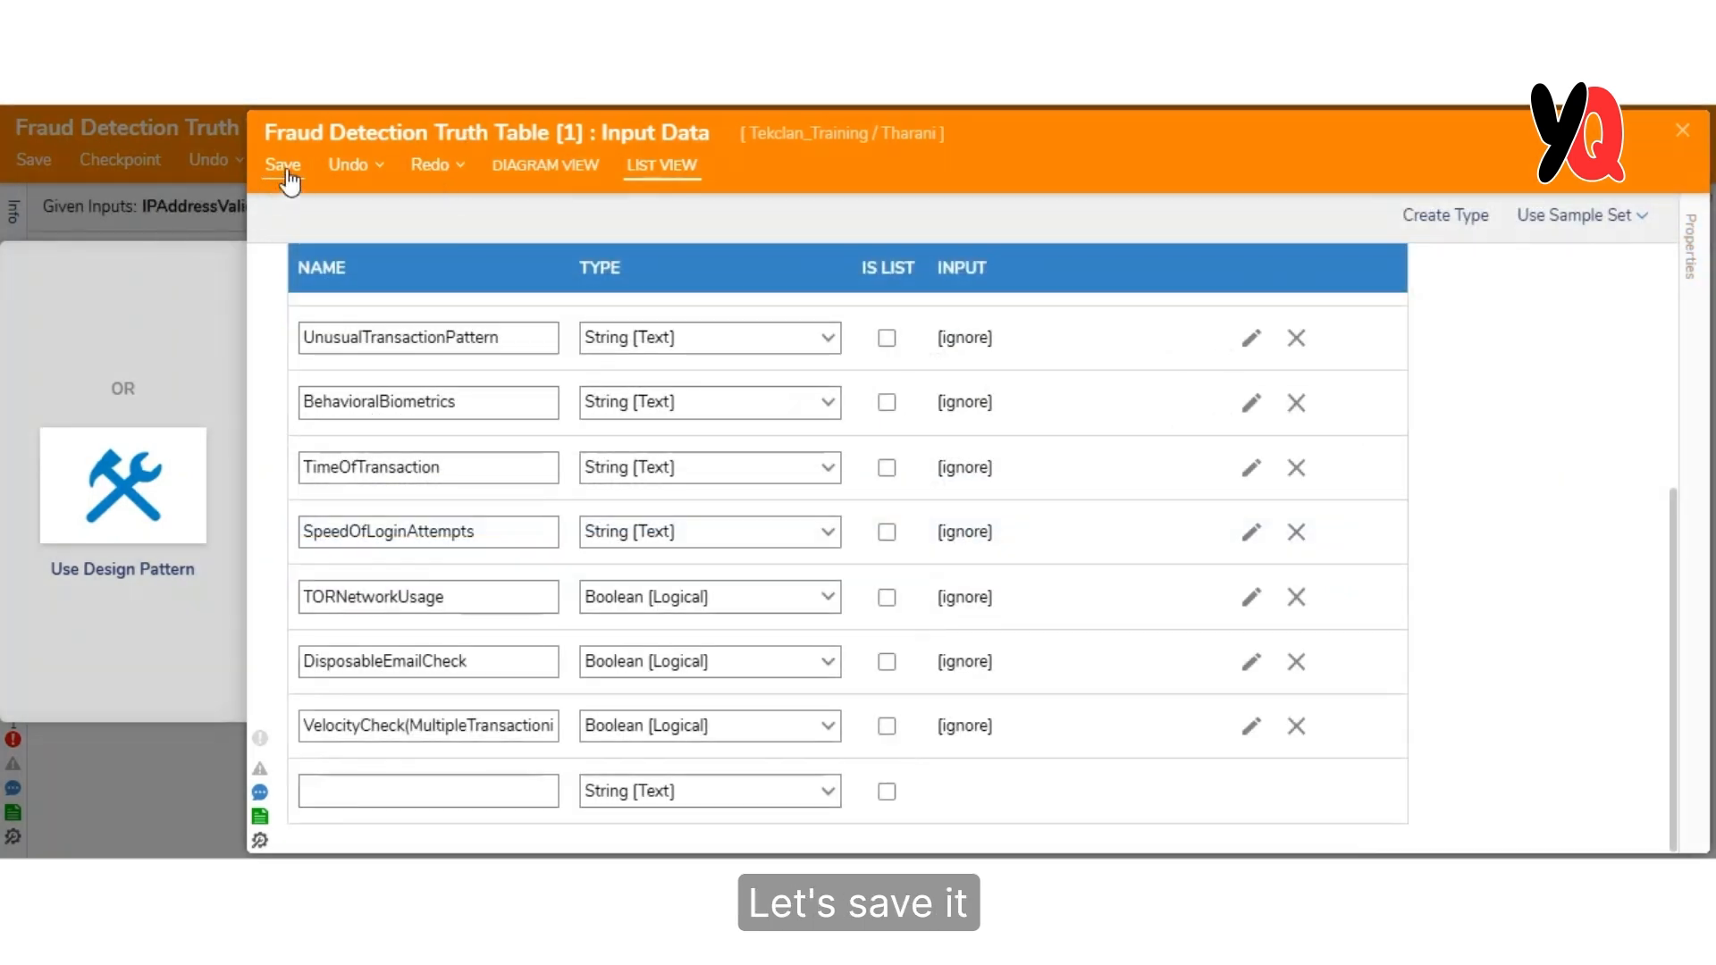
{"action": "left_click", "coordinate": [286, 168]}
{"action": "left_click", "coordinate": [1109, 536]}
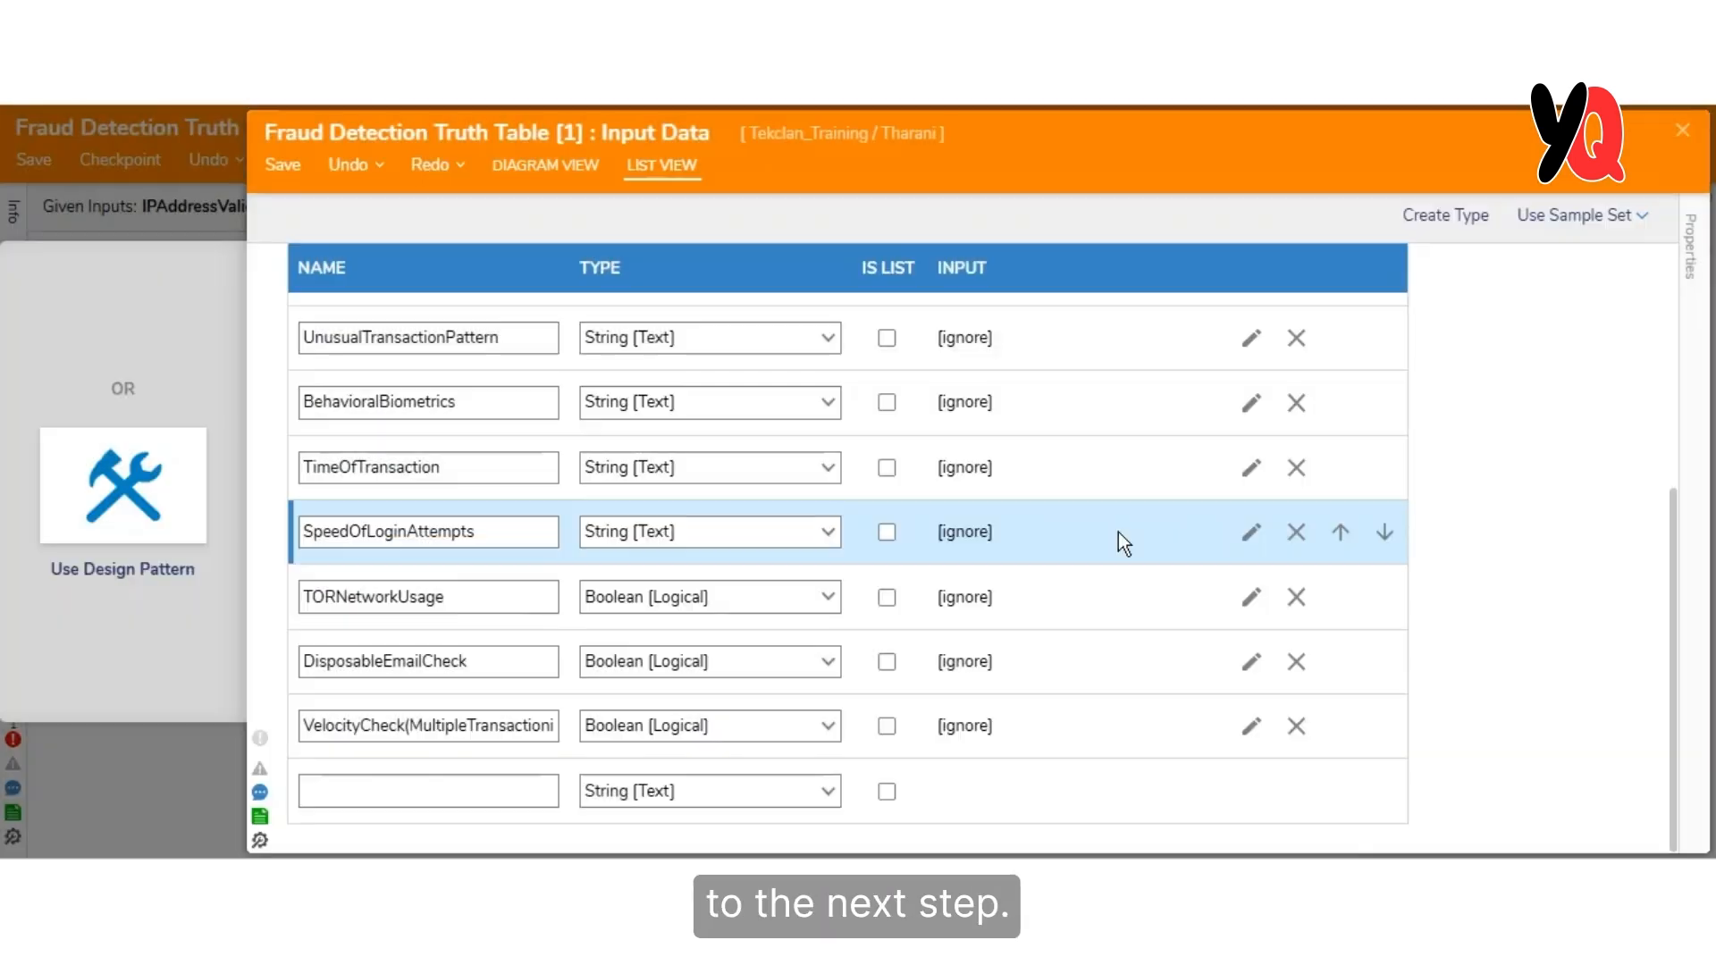
- Set the first condition column to IPAddressValidity with the verb Equals
{"action": "left_click", "coordinate": [179, 320]}
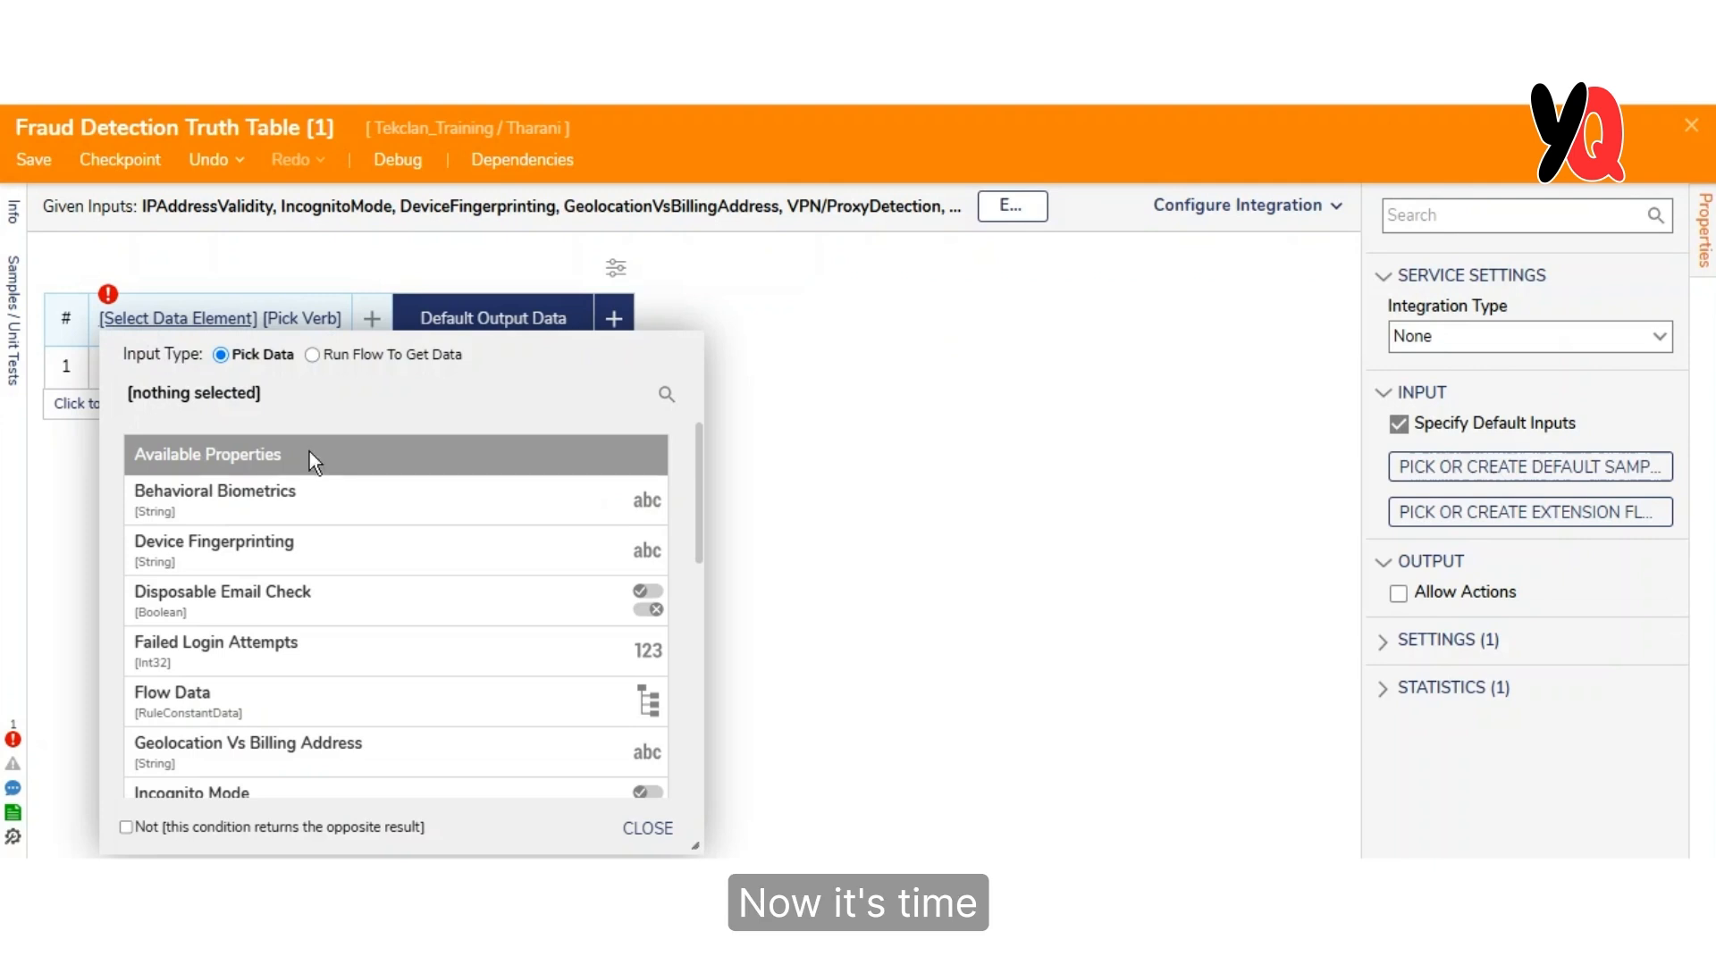
{"action": "scroll", "coordinate": [310, 452], "scroll_direction": "down", "scroll_amount": 6}
{"action": "scroll", "coordinate": [293, 690], "scroll_direction": "up", "scroll_amount": 4}
{"action": "left_click", "coordinate": [295, 604]}
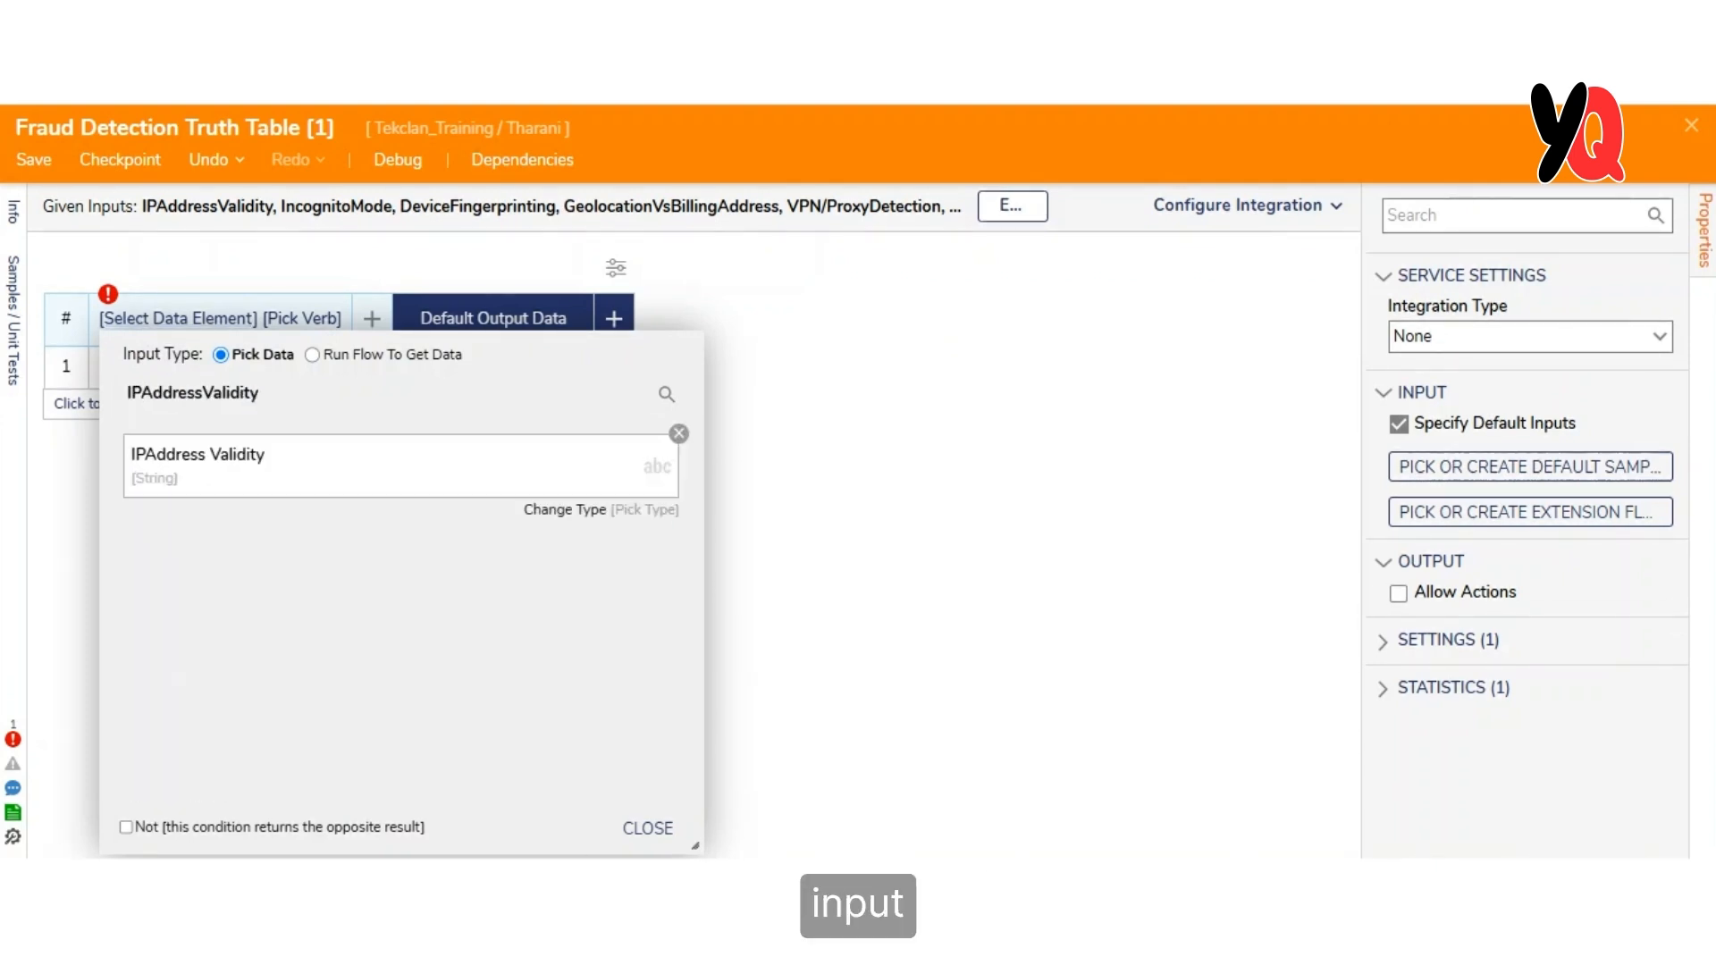
{"action": "left_click", "coordinate": [358, 705]}
{"action": "left_click", "coordinate": [776, 823]}
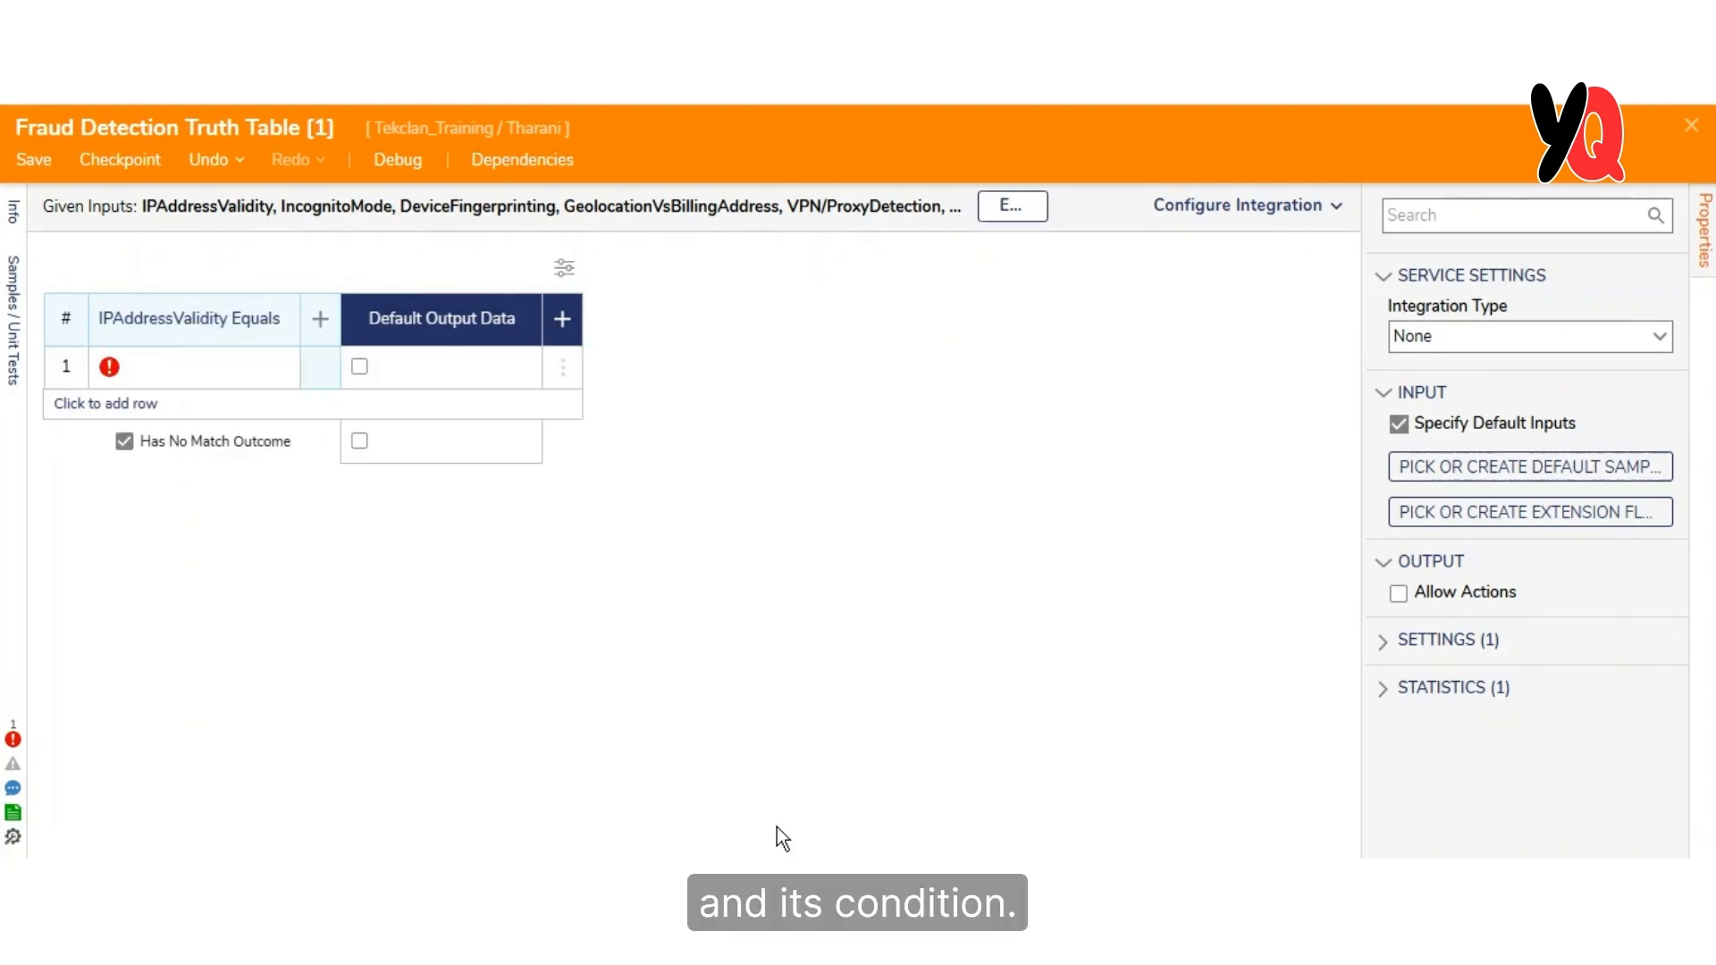
- Add a second condition column that checks IncognitoMode with the verb "is"
{"action": "left_click", "coordinate": [320, 319]}
{"action": "left_click", "coordinate": [366, 319]}
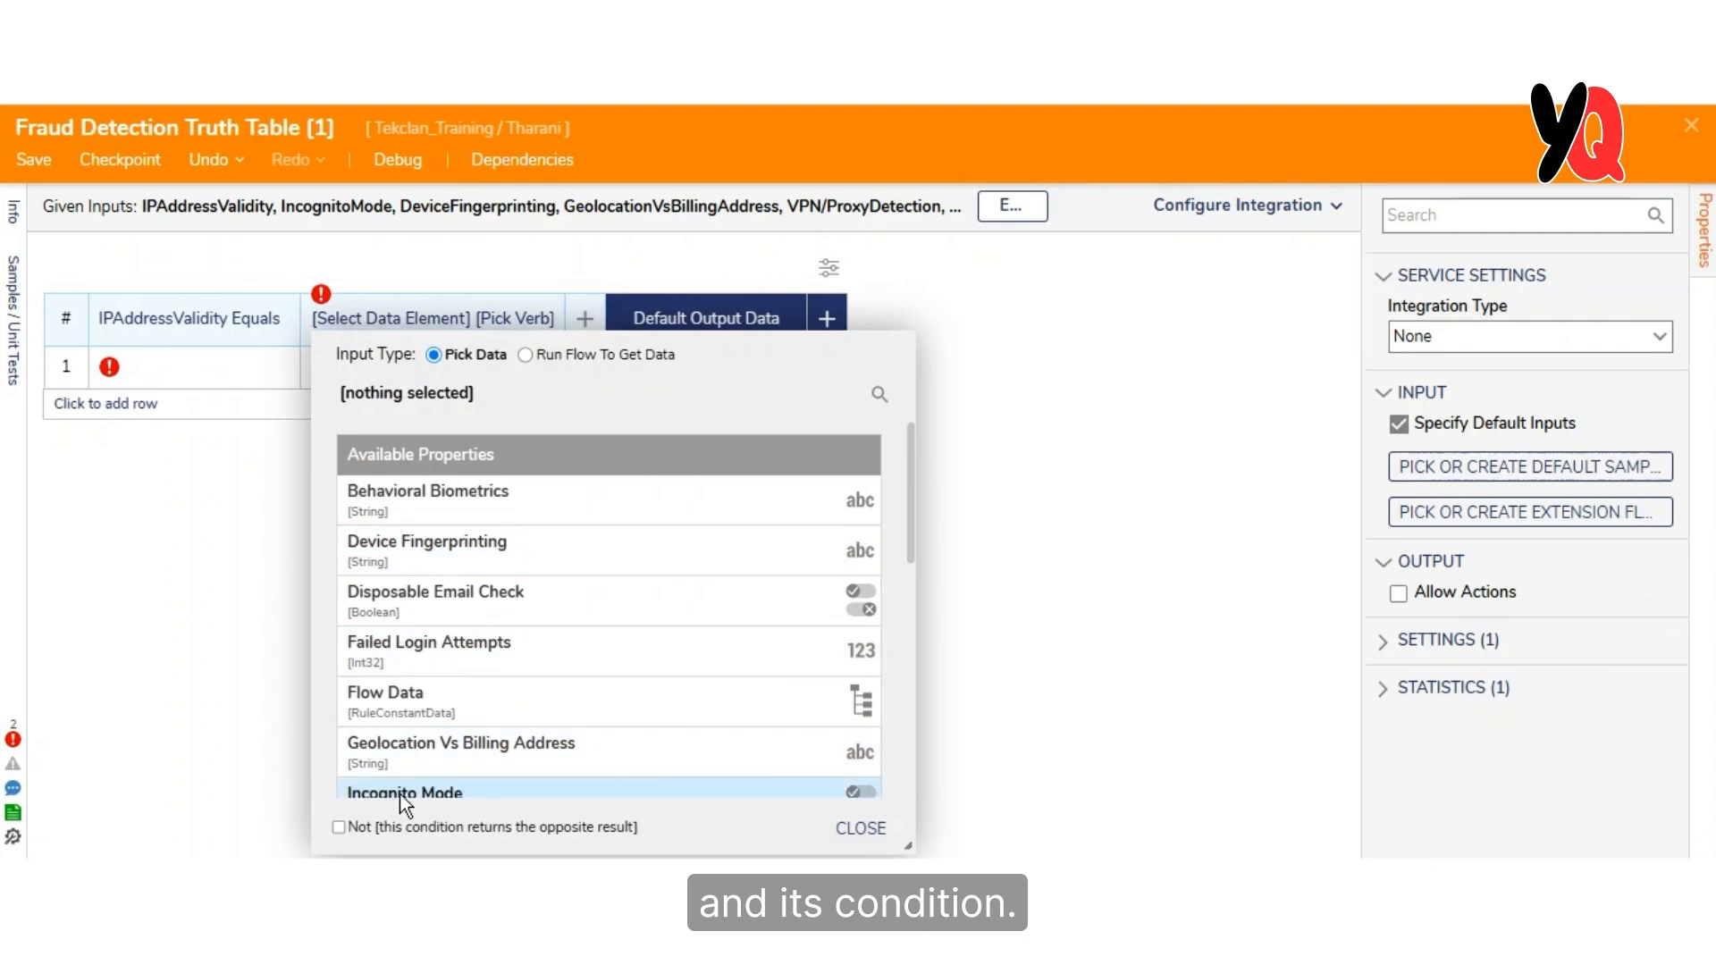
{"action": "left_click", "coordinate": [429, 788]}
{"action": "left_click", "coordinate": [567, 420]}
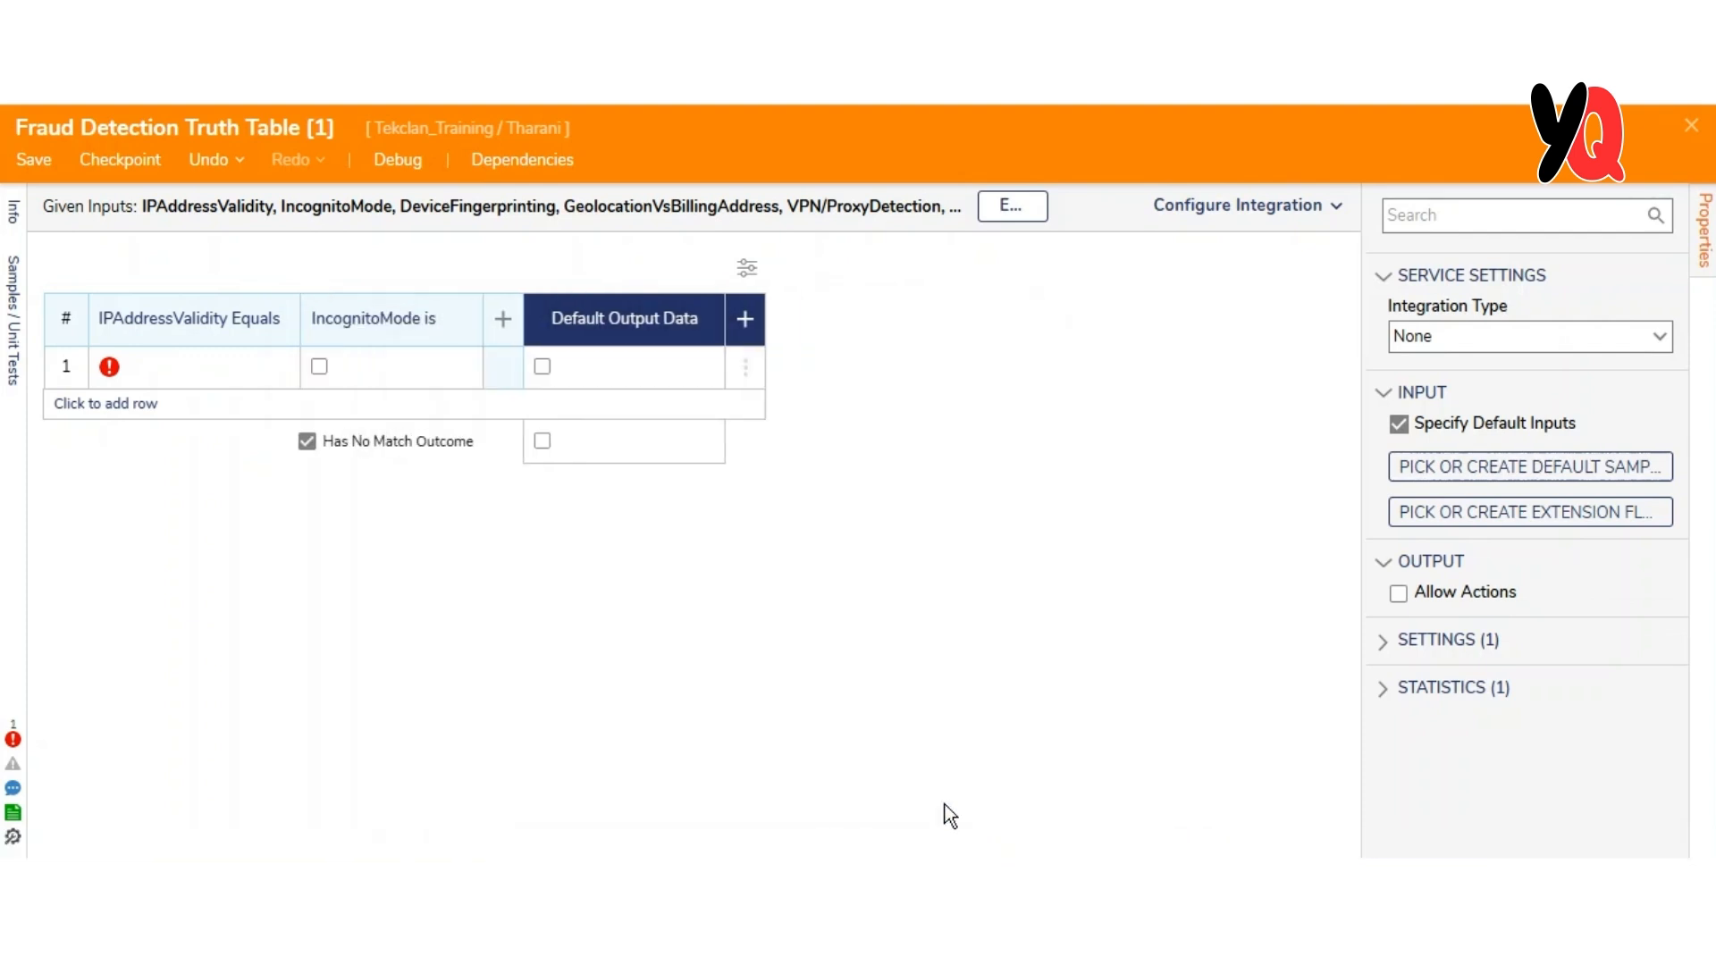
- Add a third condition column for DeviceFingerprinting with the verb Equals
{"action": "left_click", "coordinate": [503, 319]}
{"action": "left_click", "coordinate": [555, 319]}
{"action": "left_click", "coordinate": [581, 541]}
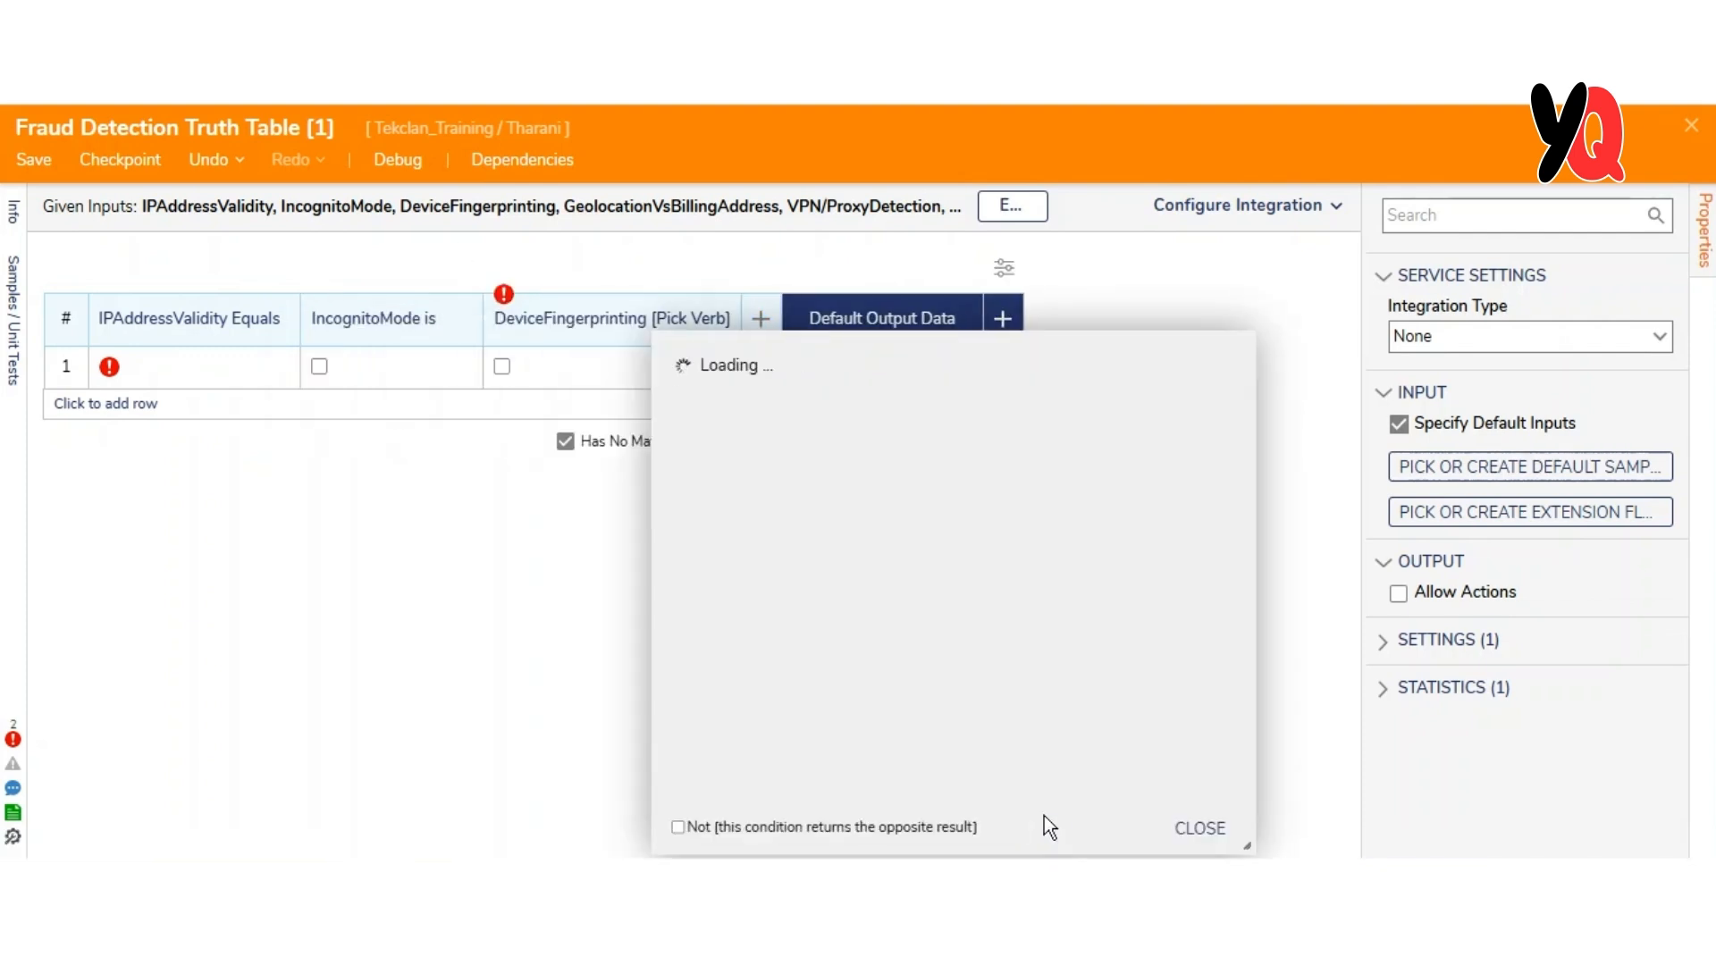
{"action": "scroll", "coordinate": [821, 725], "scroll_direction": "down", "scroll_amount": 2}
{"action": "left_click", "coordinate": [755, 710]}
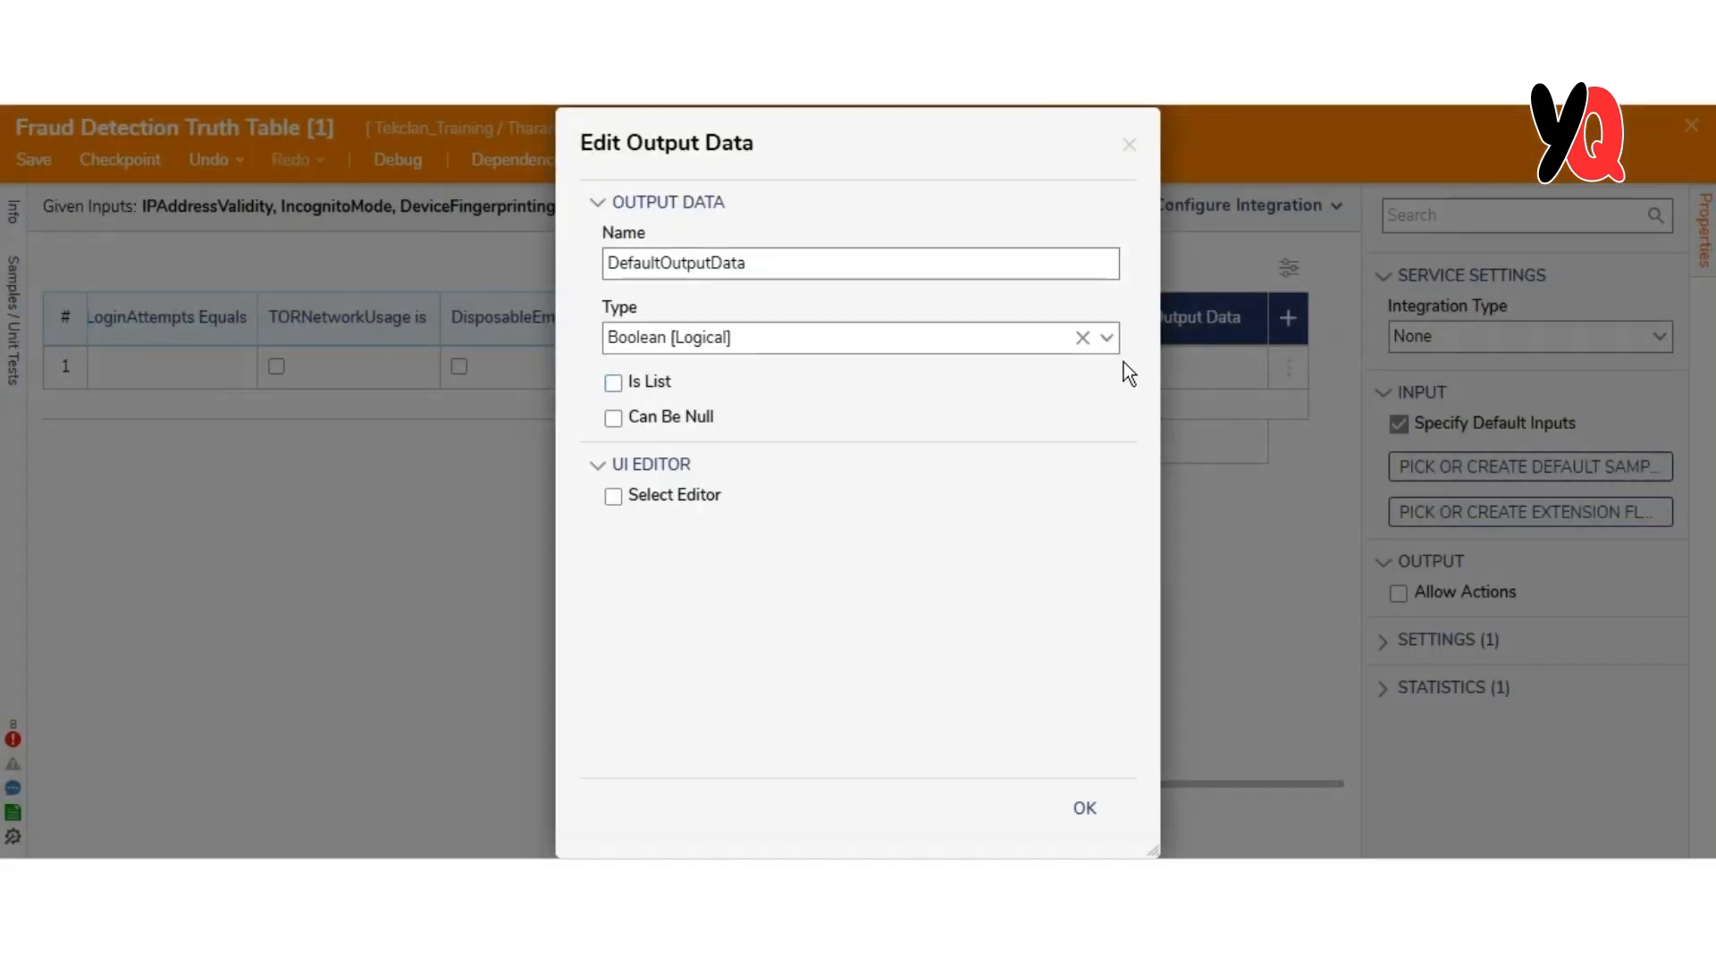
- Change the default output data to type String and rename it RiskLevel
{"action": "left_click", "coordinate": [1109, 338]}
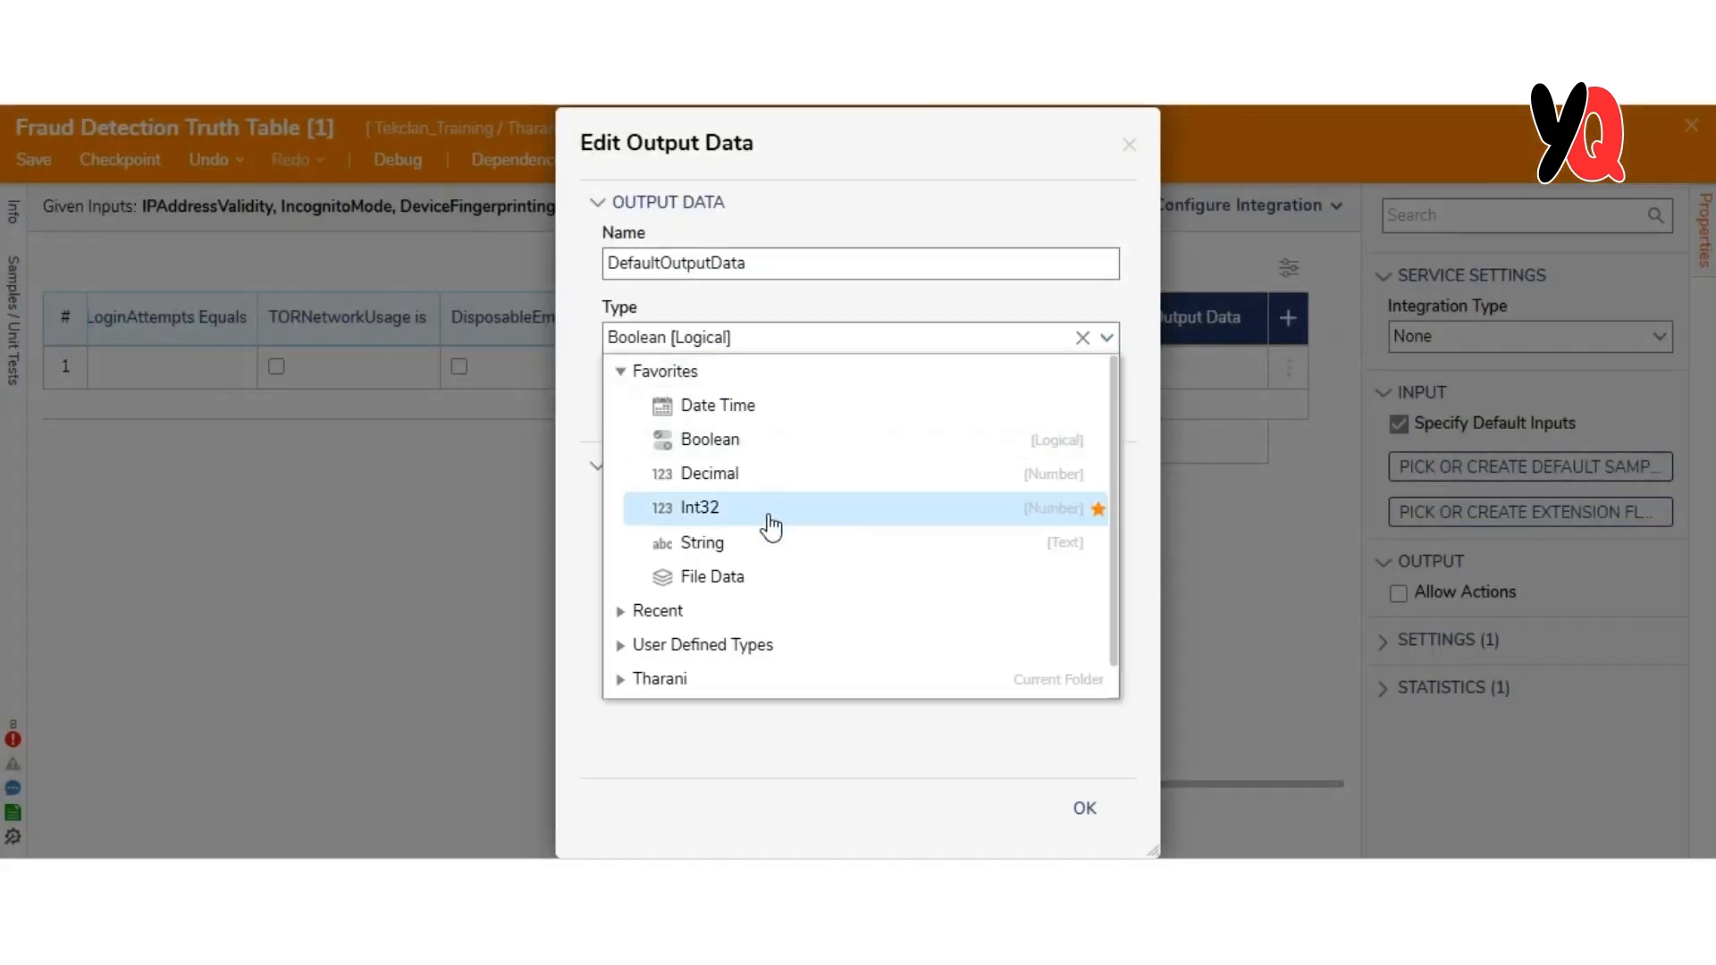
{"action": "left_click", "coordinate": [769, 540]}
{"action": "type", "text": "Risk"}
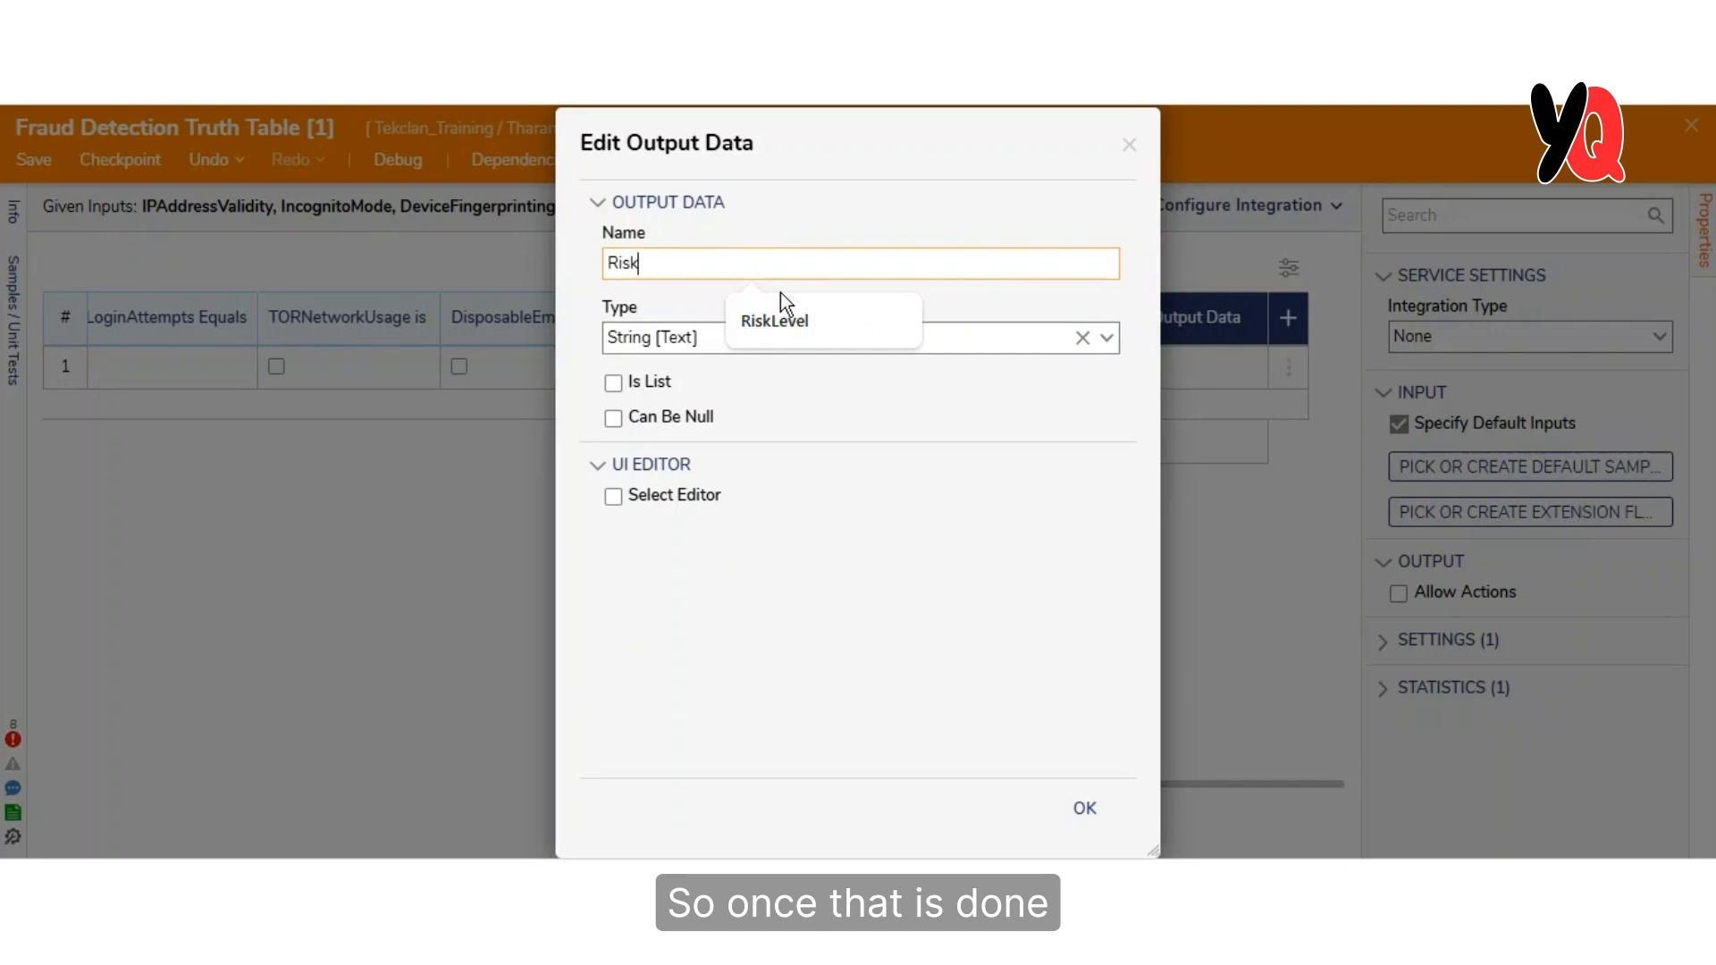
{"action": "left_click", "coordinate": [781, 322]}
{"action": "left_click", "coordinate": [1085, 808]}
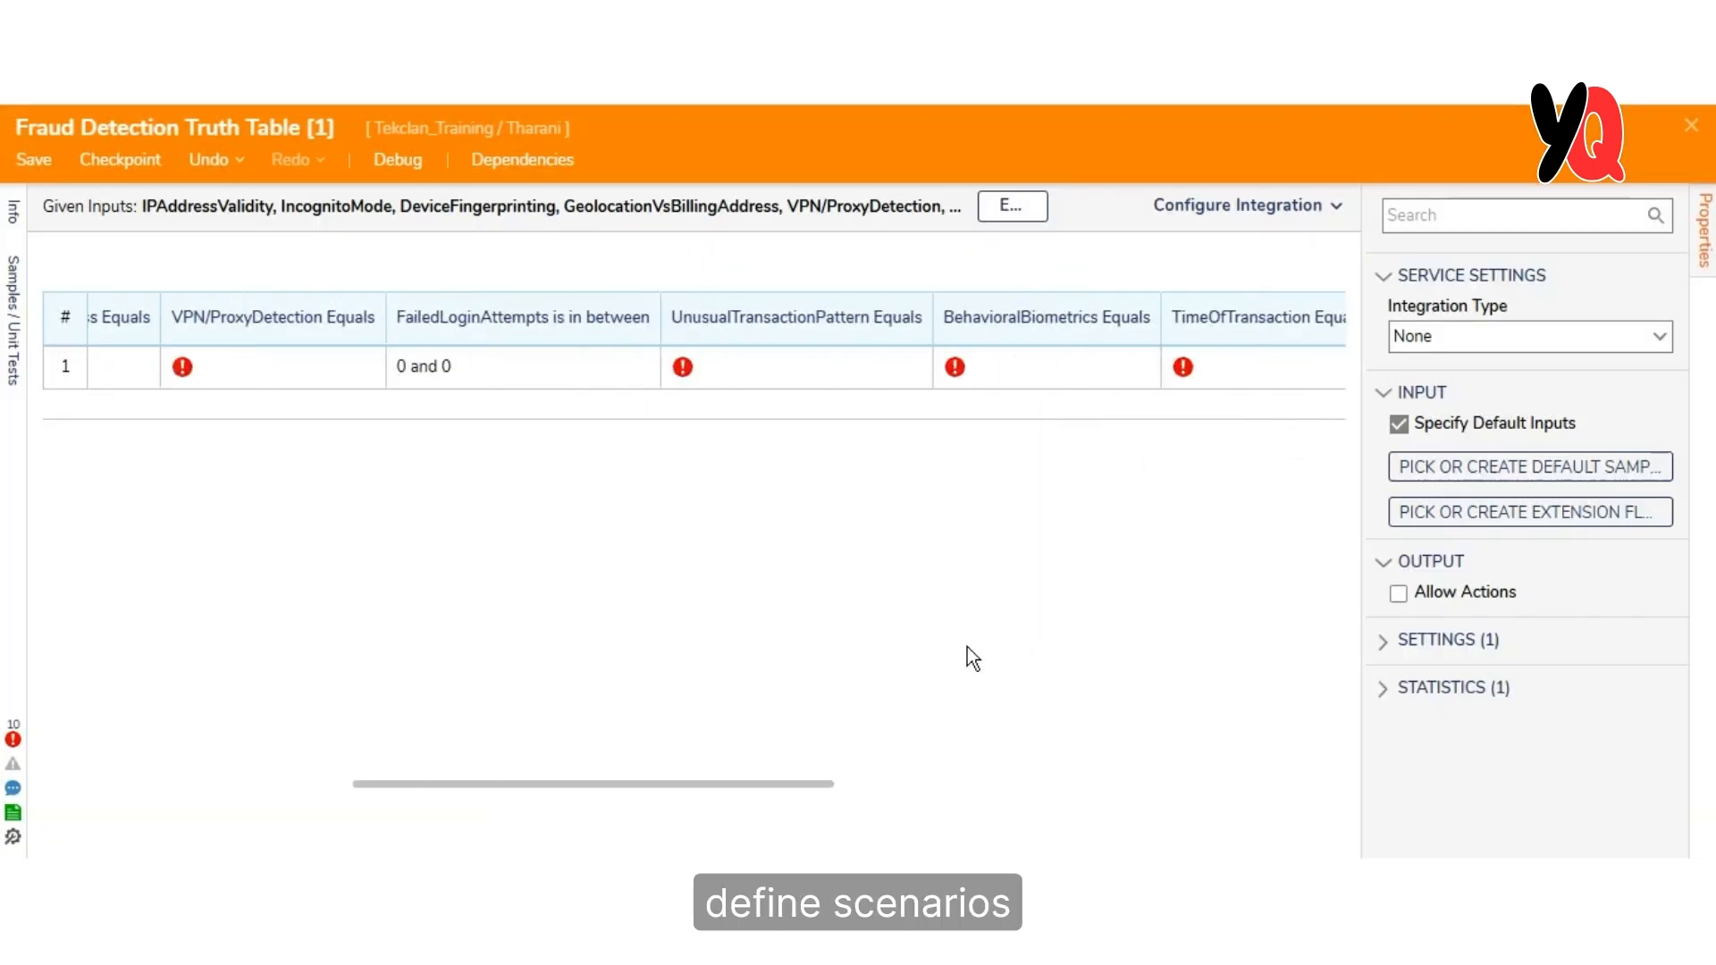
- In row 1, set IPAddressValidity to Valid(ISP) and DeviceFingerprinting to Unique
{"action": "left_click", "coordinate": [248, 369]}
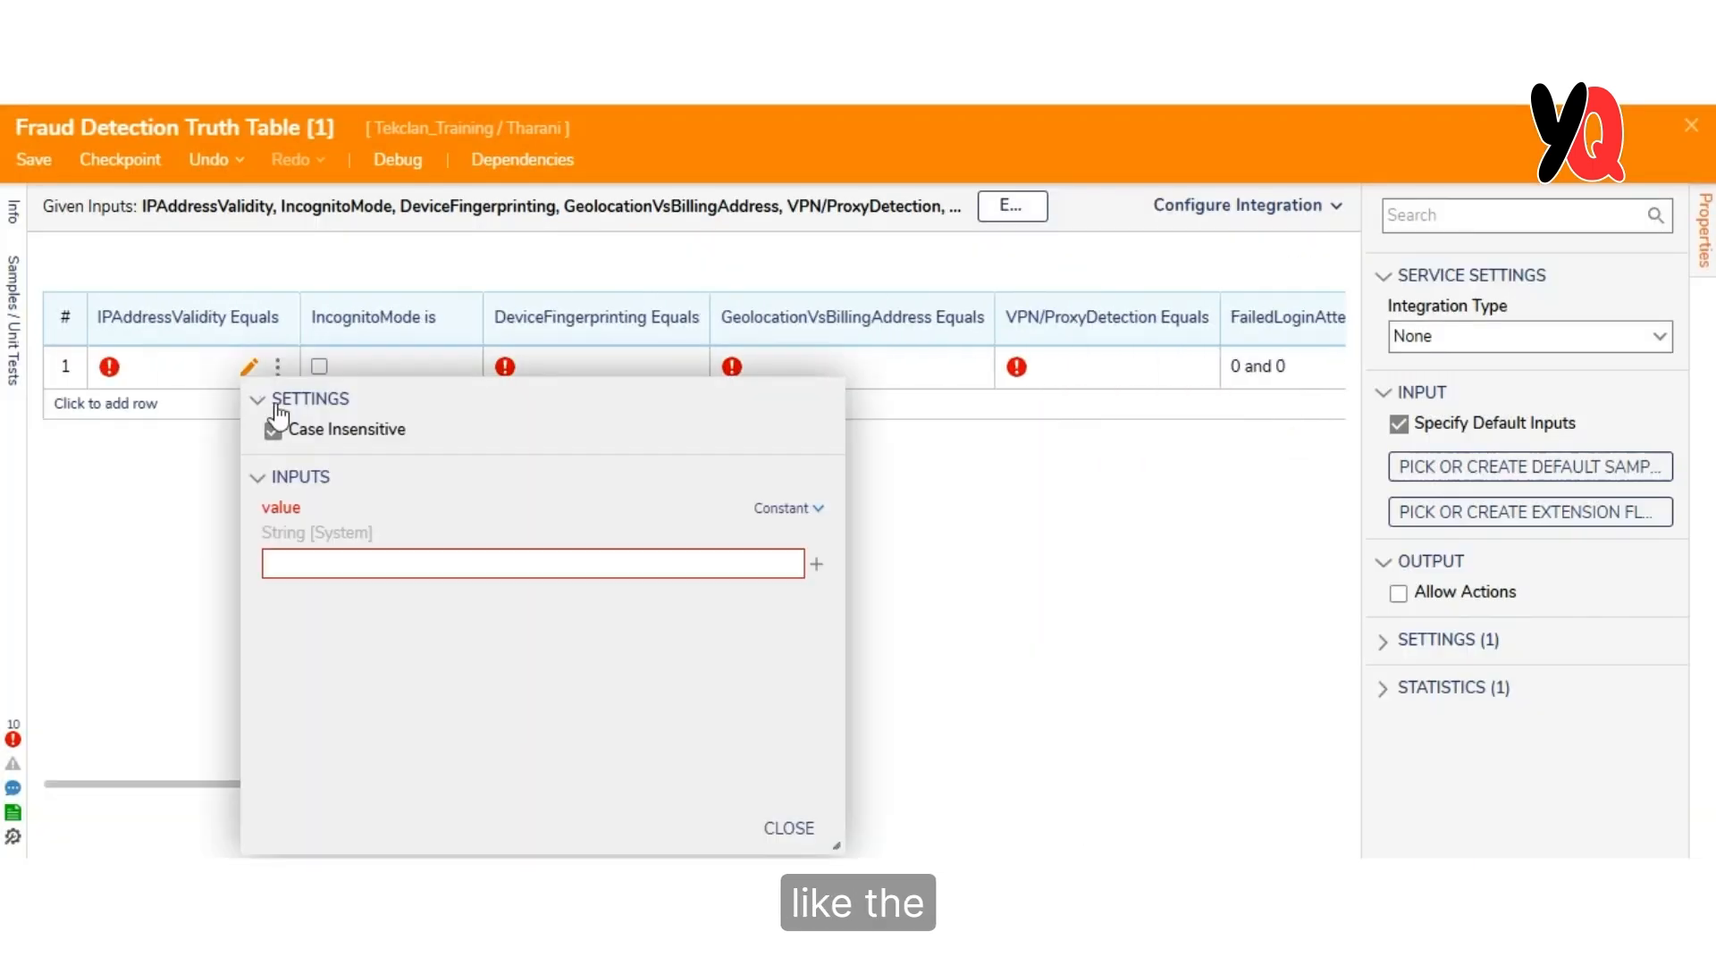
{"action": "left_click", "coordinate": [348, 564]}
{"action": "left_click", "coordinate": [472, 336]}
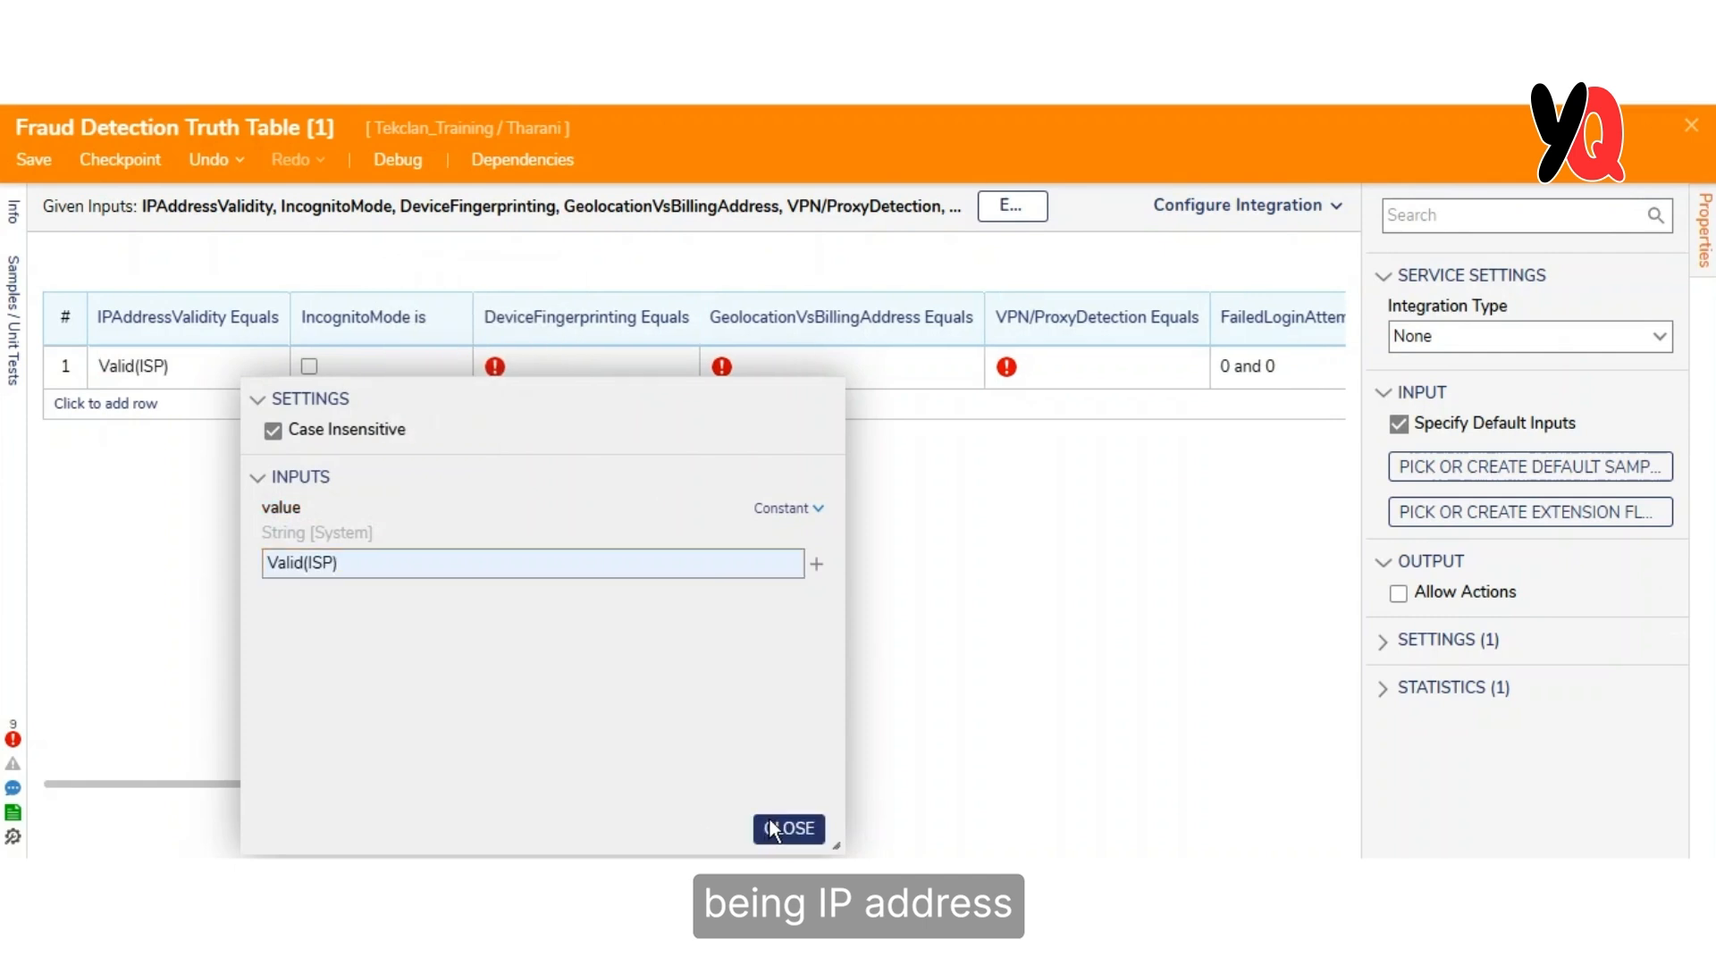
{"action": "left_click", "coordinate": [774, 830]}
{"action": "left_click", "coordinate": [649, 369]}
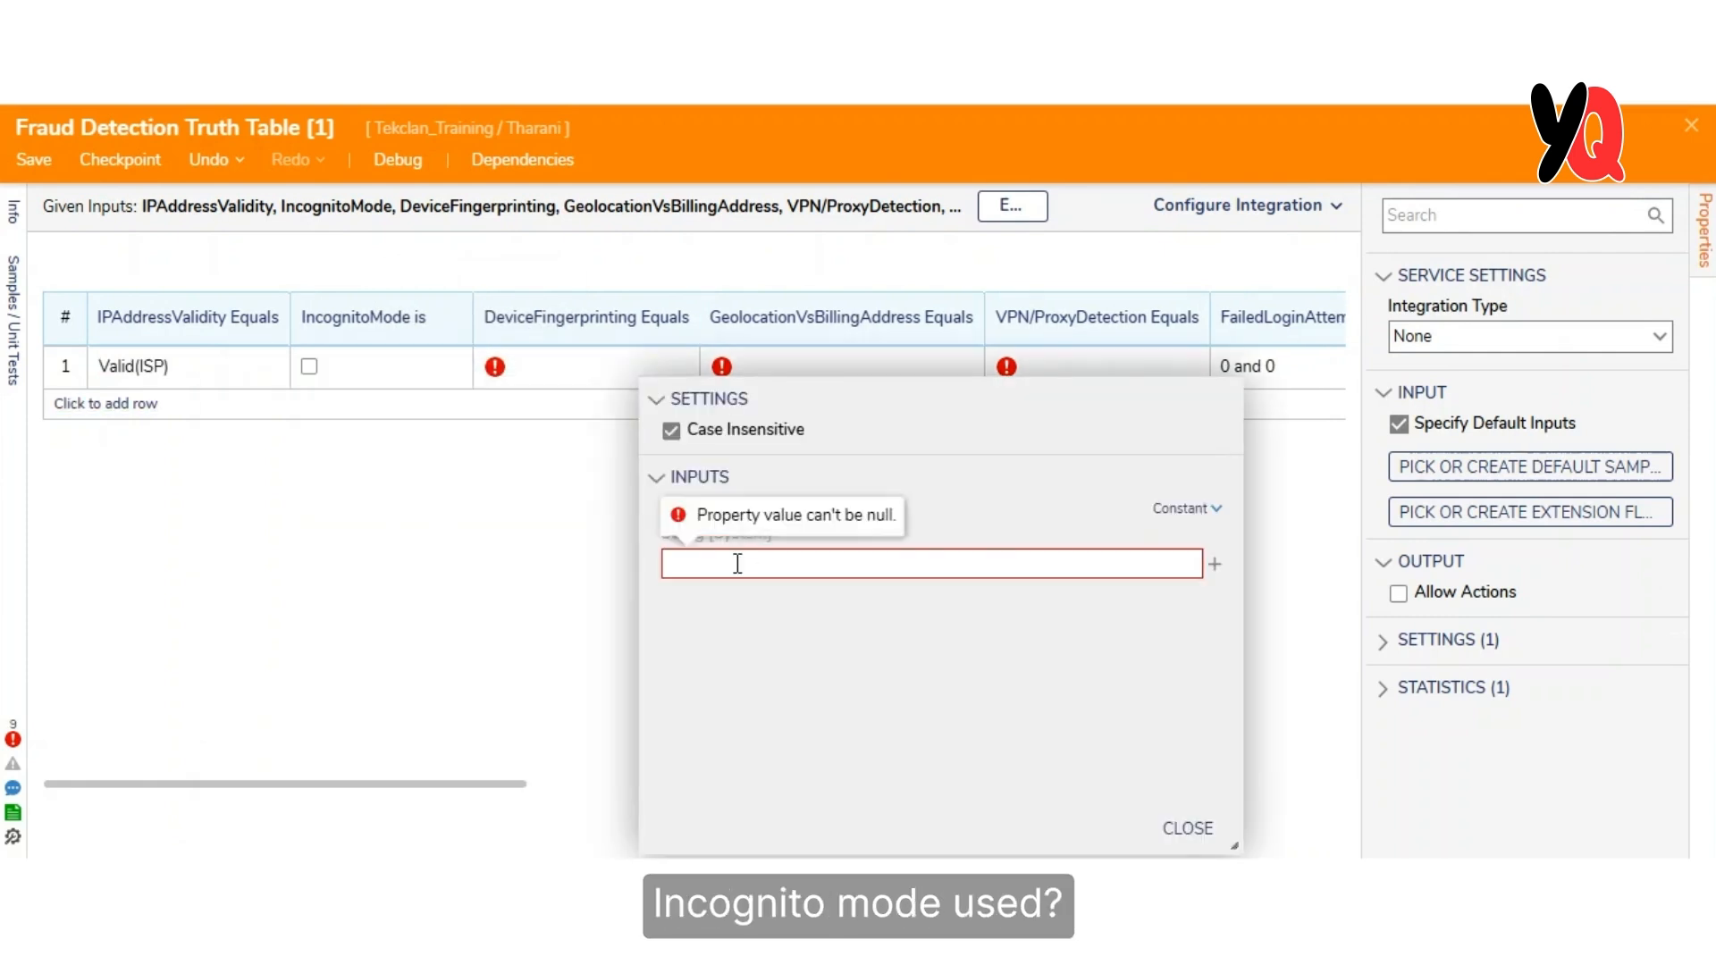
{"action": "type", "text": "Unique"}
{"action": "left_click", "coordinate": [1185, 830]}
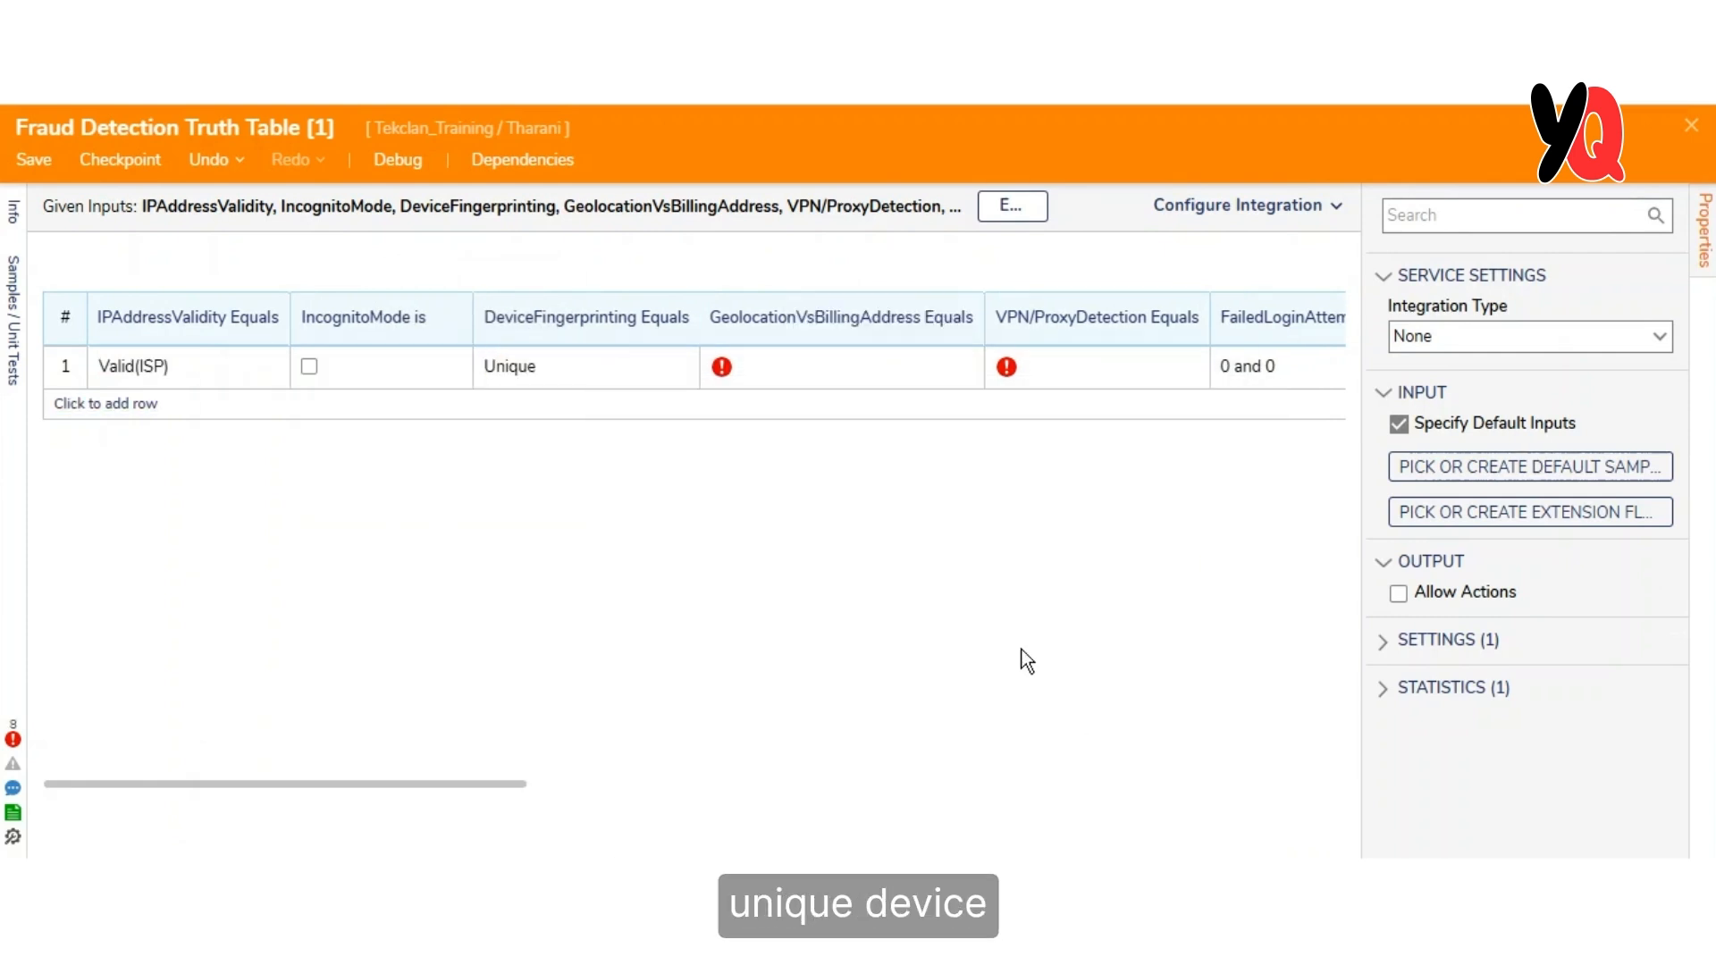
- In row 1, set GeolocationVsBillingAddress to Match and VPN/ProxyDetection to No VPN
{"action": "left_click", "coordinate": [926, 377]}
{"action": "left_click", "coordinate": [1113, 427]}
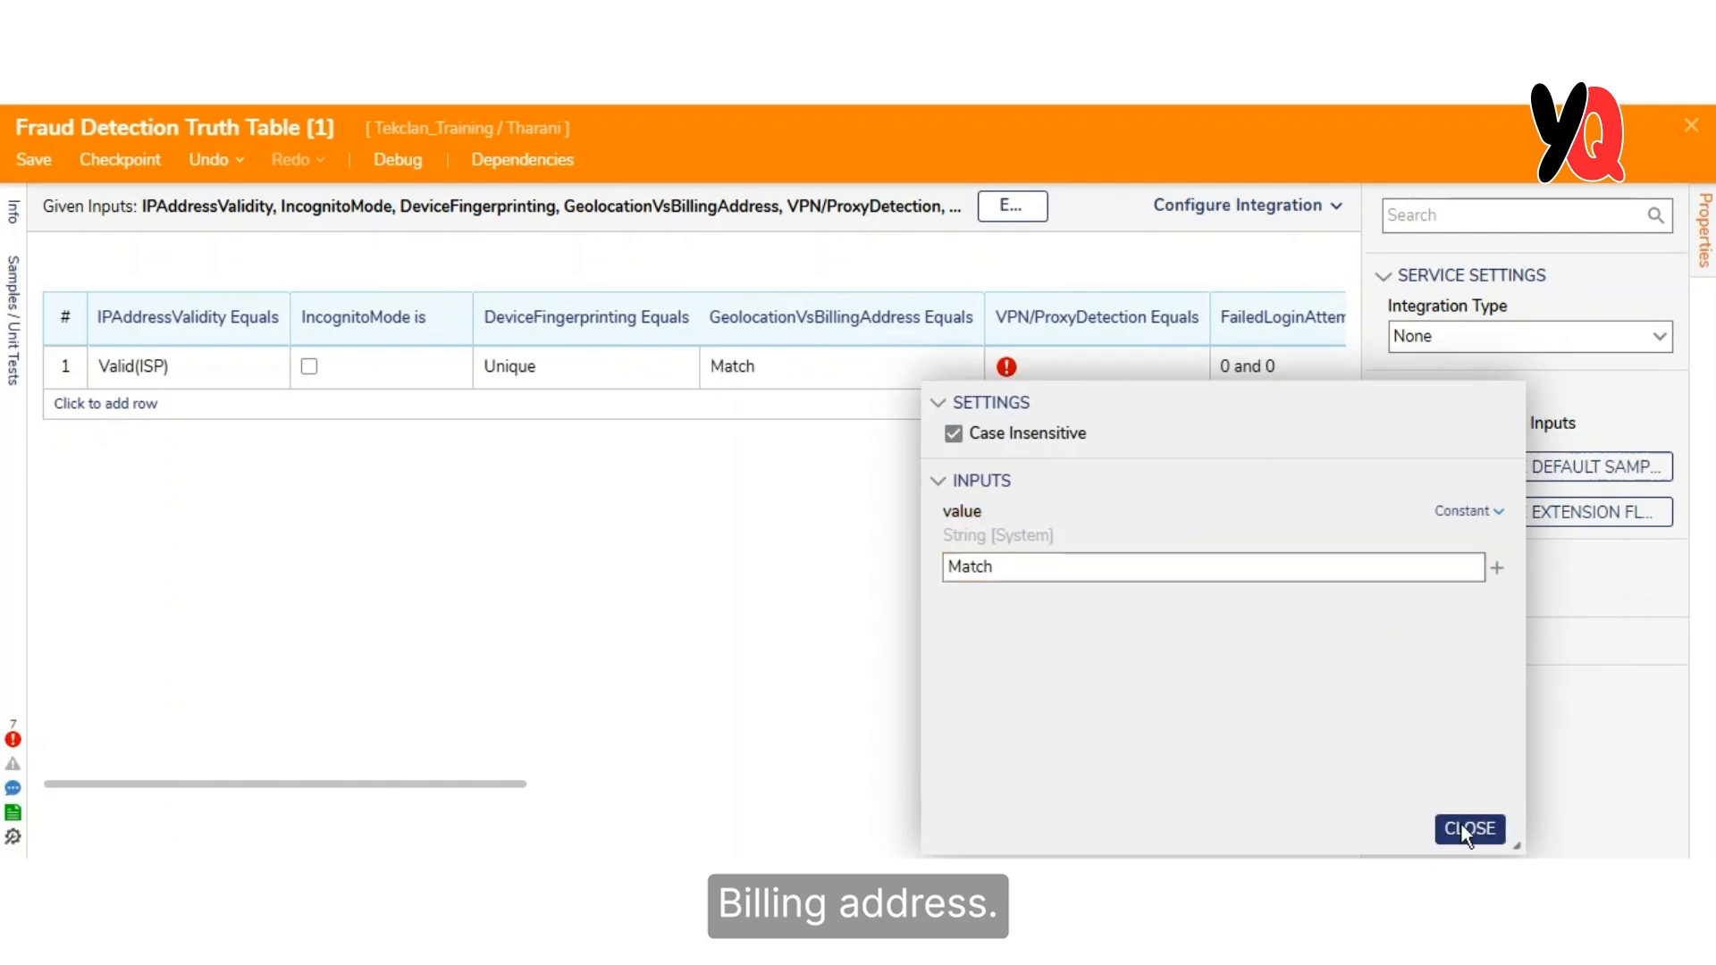
{"action": "left_click", "coordinate": [1466, 826]}
{"action": "left_click", "coordinate": [1156, 371]}
{"action": "type", "text": "No V"}
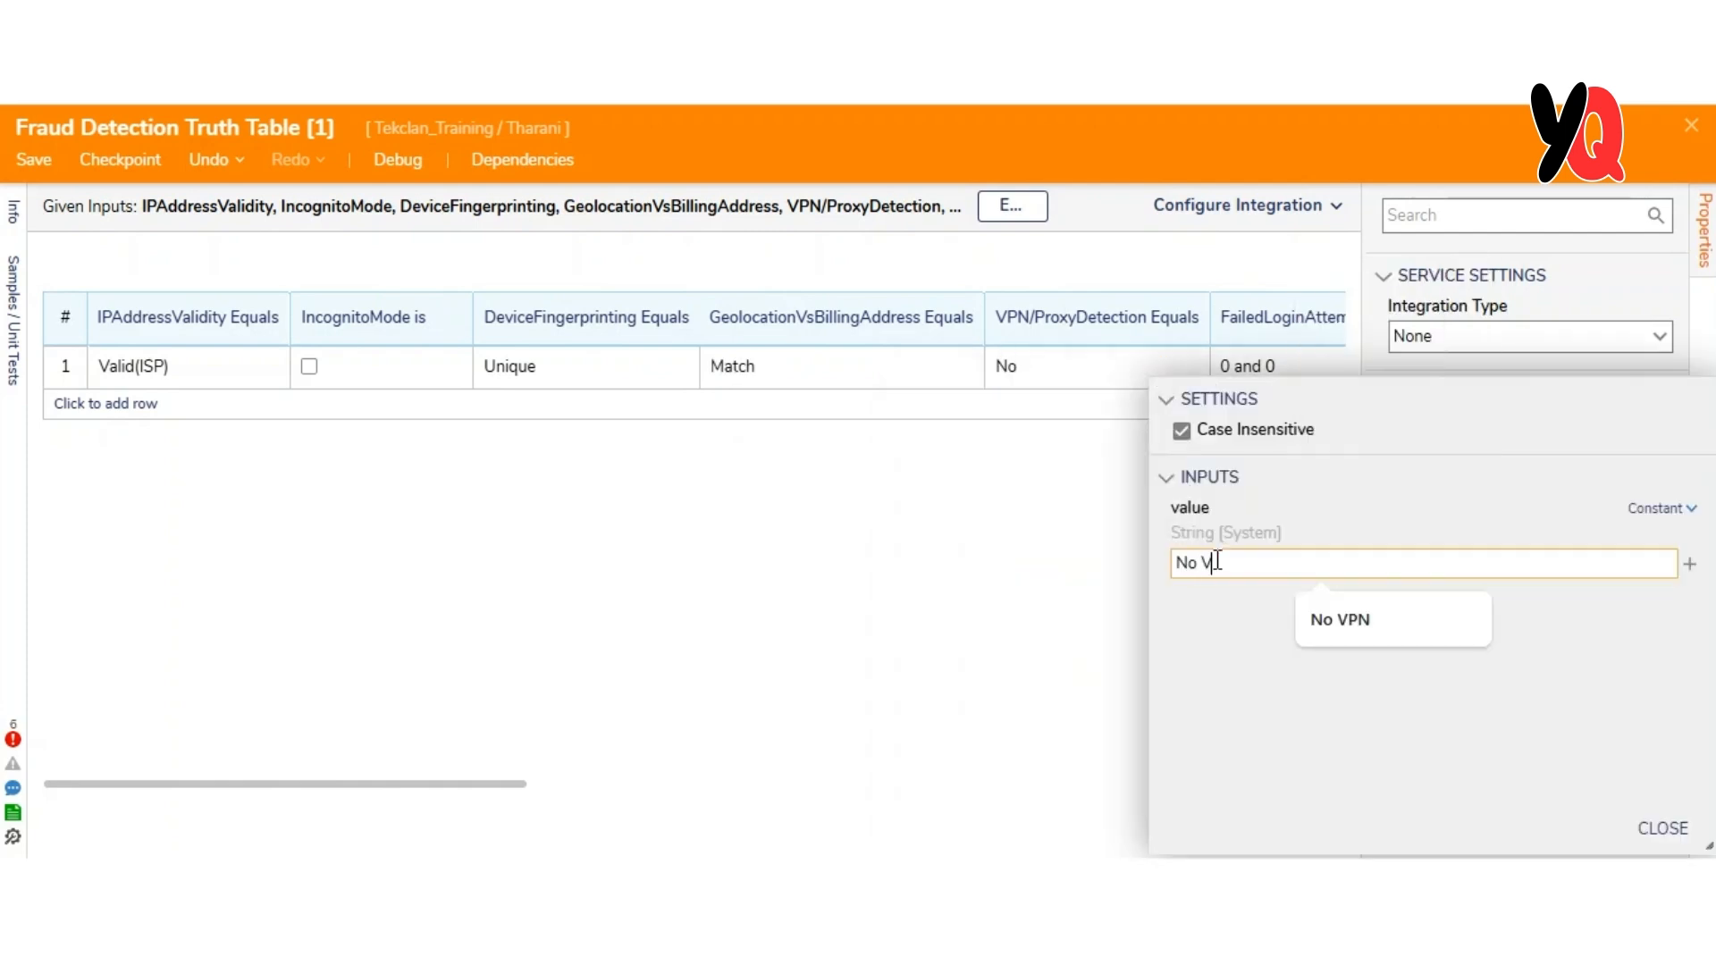
{"action": "left_click", "coordinate": [1667, 829]}
- Set row 1's FailedLoginAttempts range to between 0 and 2
{"action": "scroll", "coordinate": [961, 394], "scroll_direction": "right", "scroll_amount": 4}
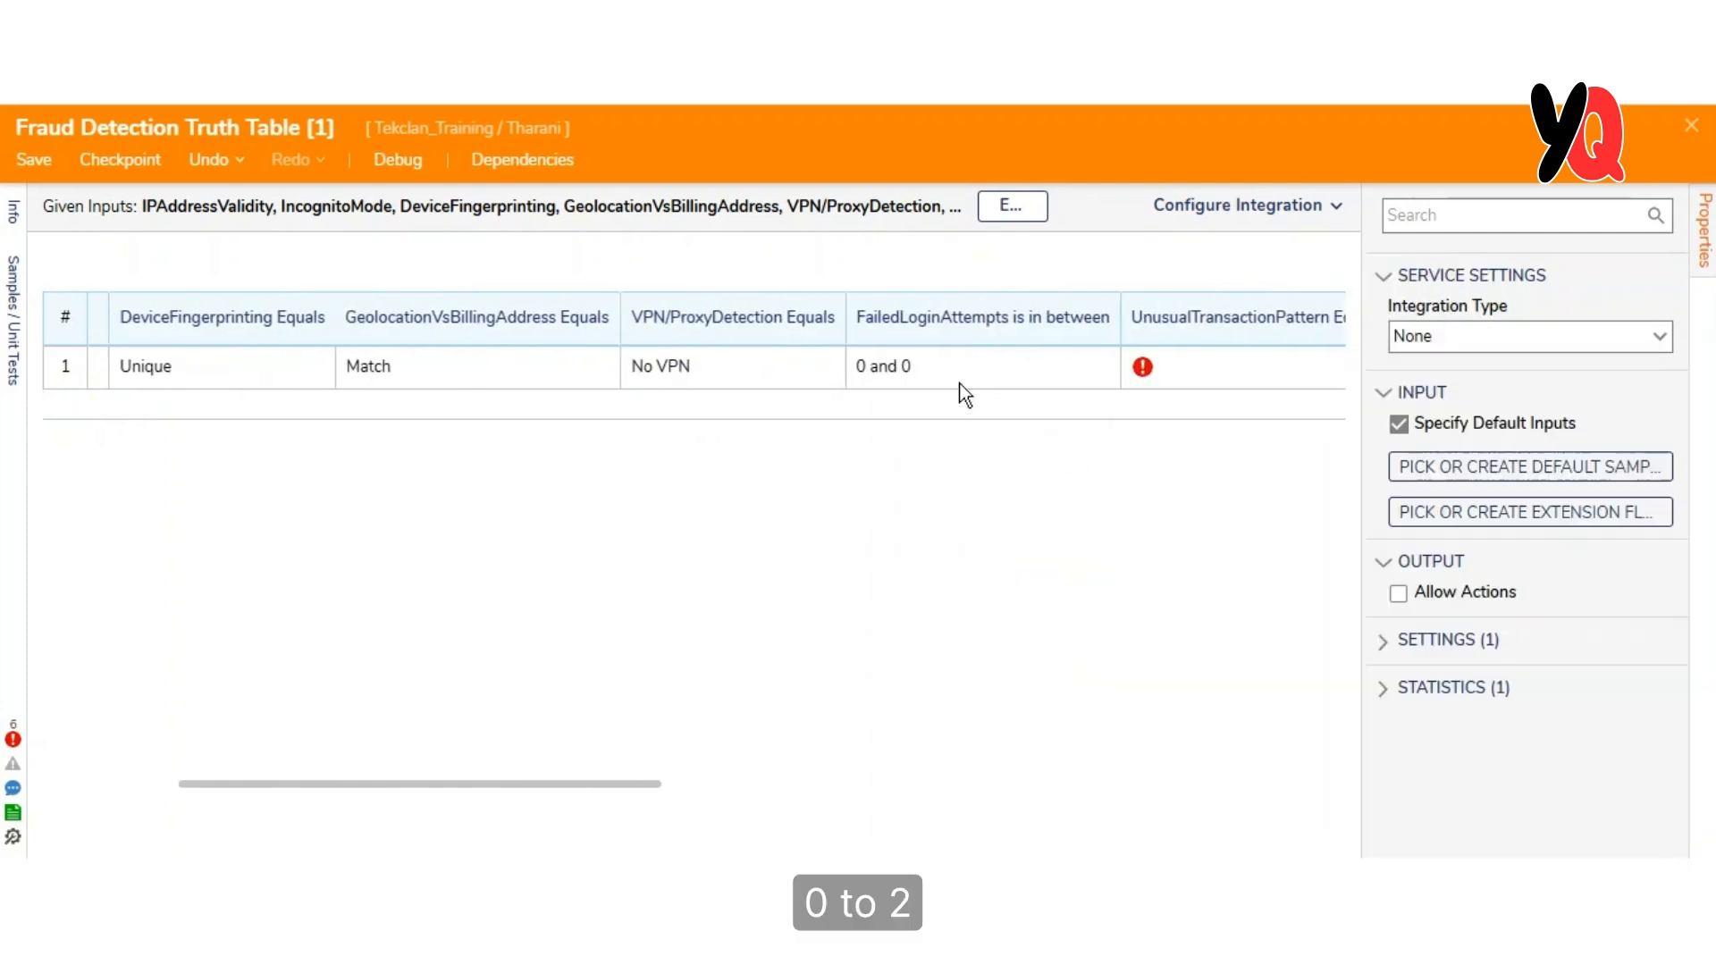
{"action": "left_click", "coordinate": [1065, 372]}
{"action": "left_click", "coordinate": [1121, 570]}
{"action": "left_click", "coordinate": [1604, 841]}
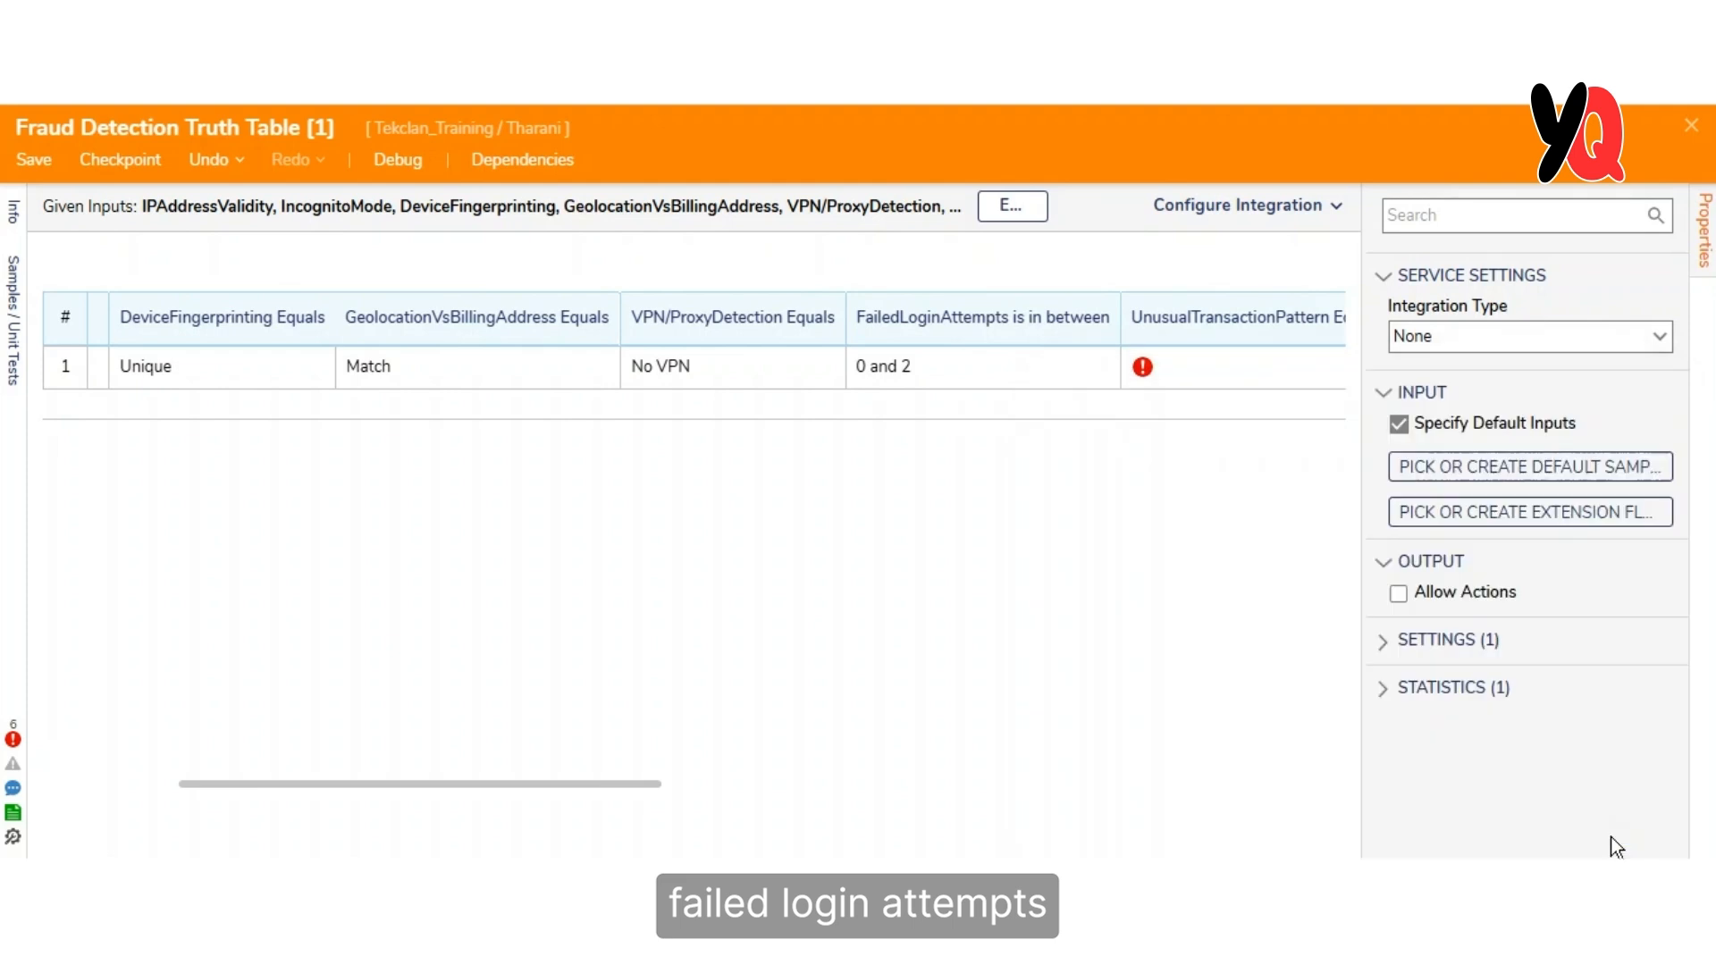
- In row 1, set both UnusualTransactionPattern and BehavioralBiometrics to Normal
{"action": "scroll", "coordinate": [798, 543], "scroll_direction": "right", "scroll_amount": 3}
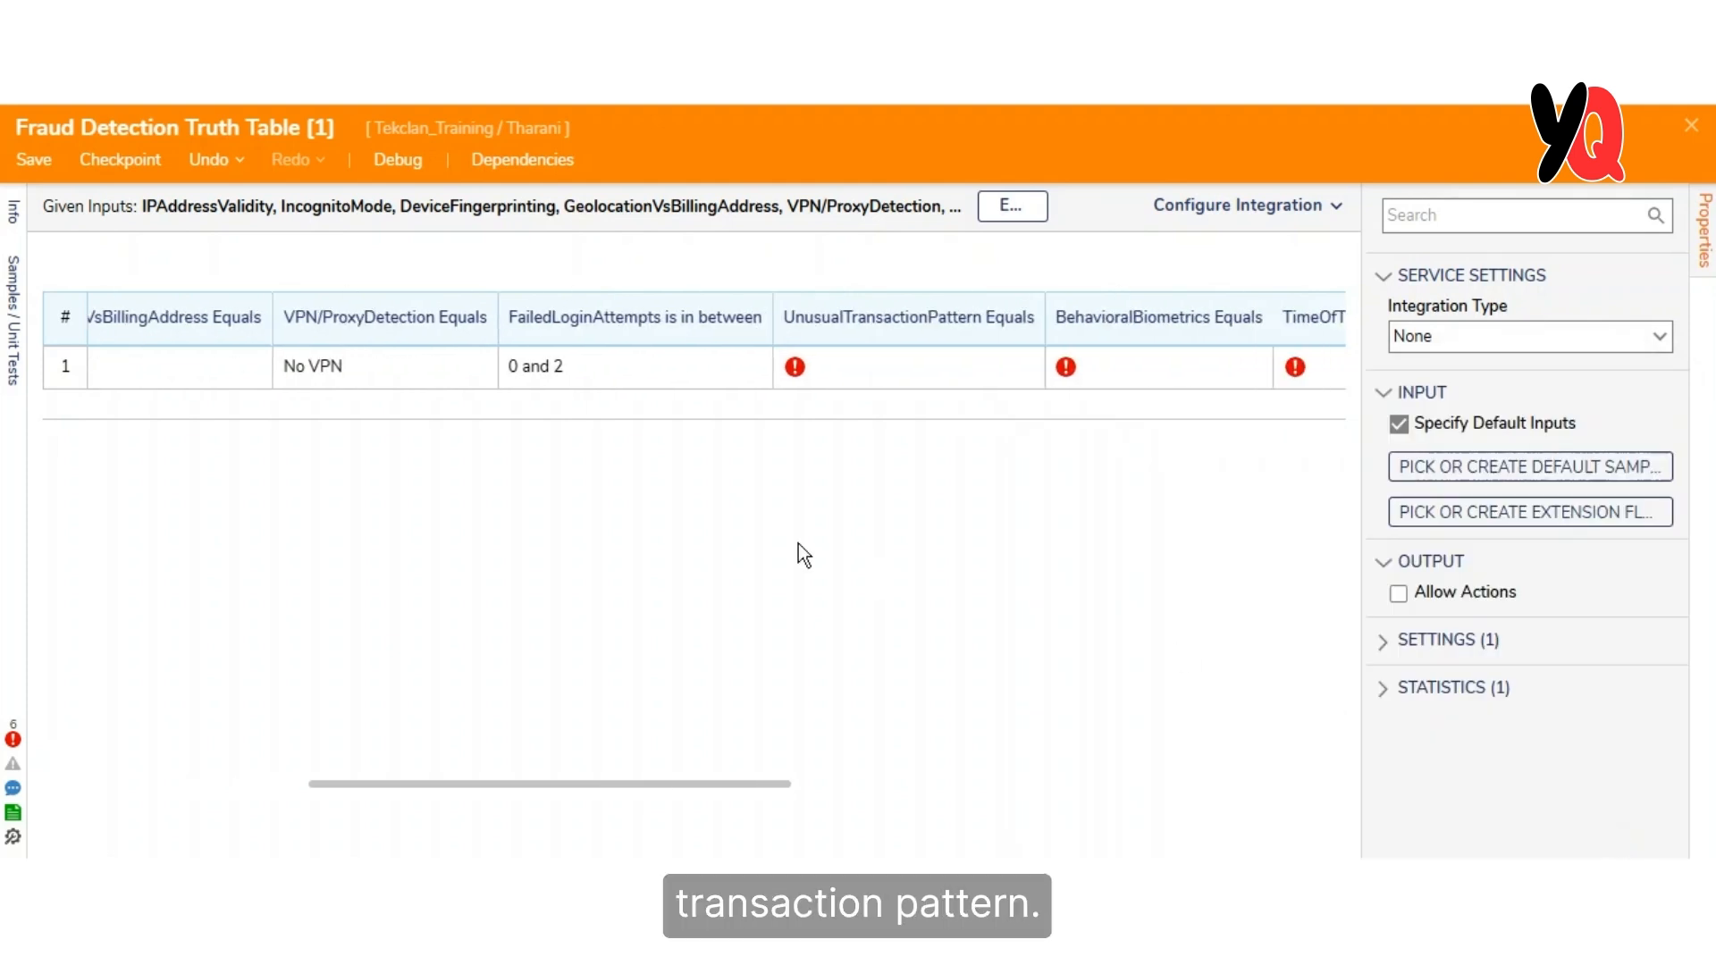
{"action": "left_click", "coordinate": [992, 367]}
{"action": "type", "text": "Normal"}
{"action": "left_click", "coordinate": [1518, 822]}
{"action": "left_click", "coordinate": [1219, 368]}
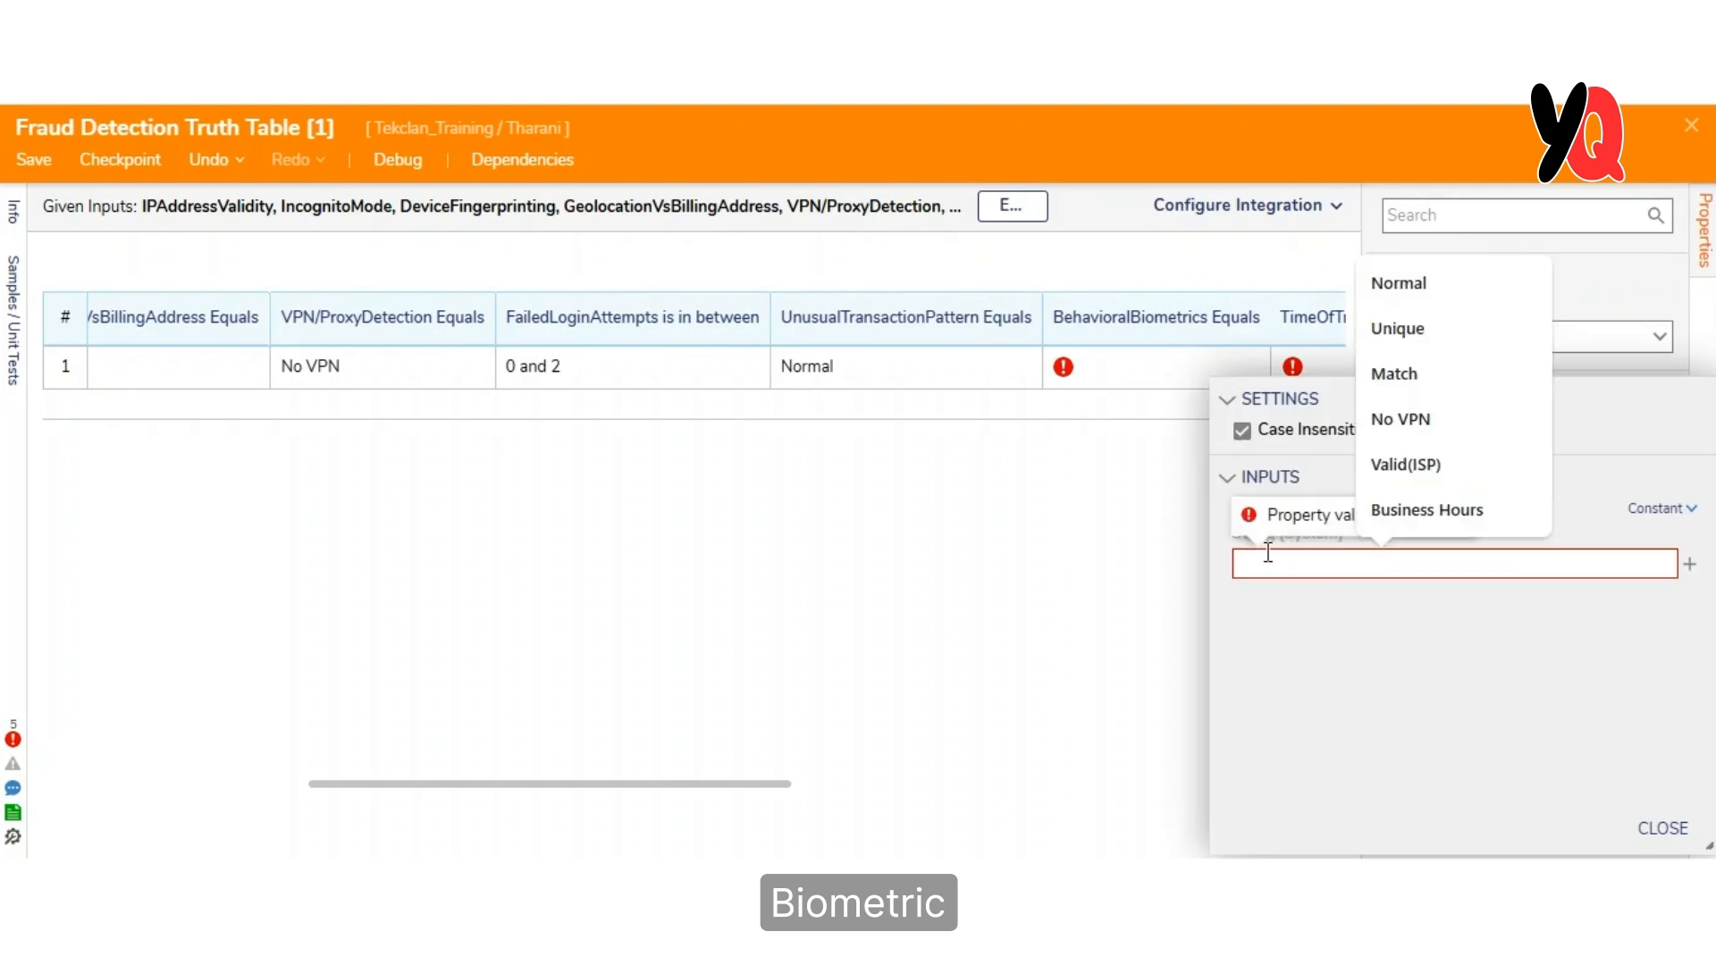
{"action": "type", "text": "Normal"}
{"action": "left_click", "coordinate": [1645, 827]}
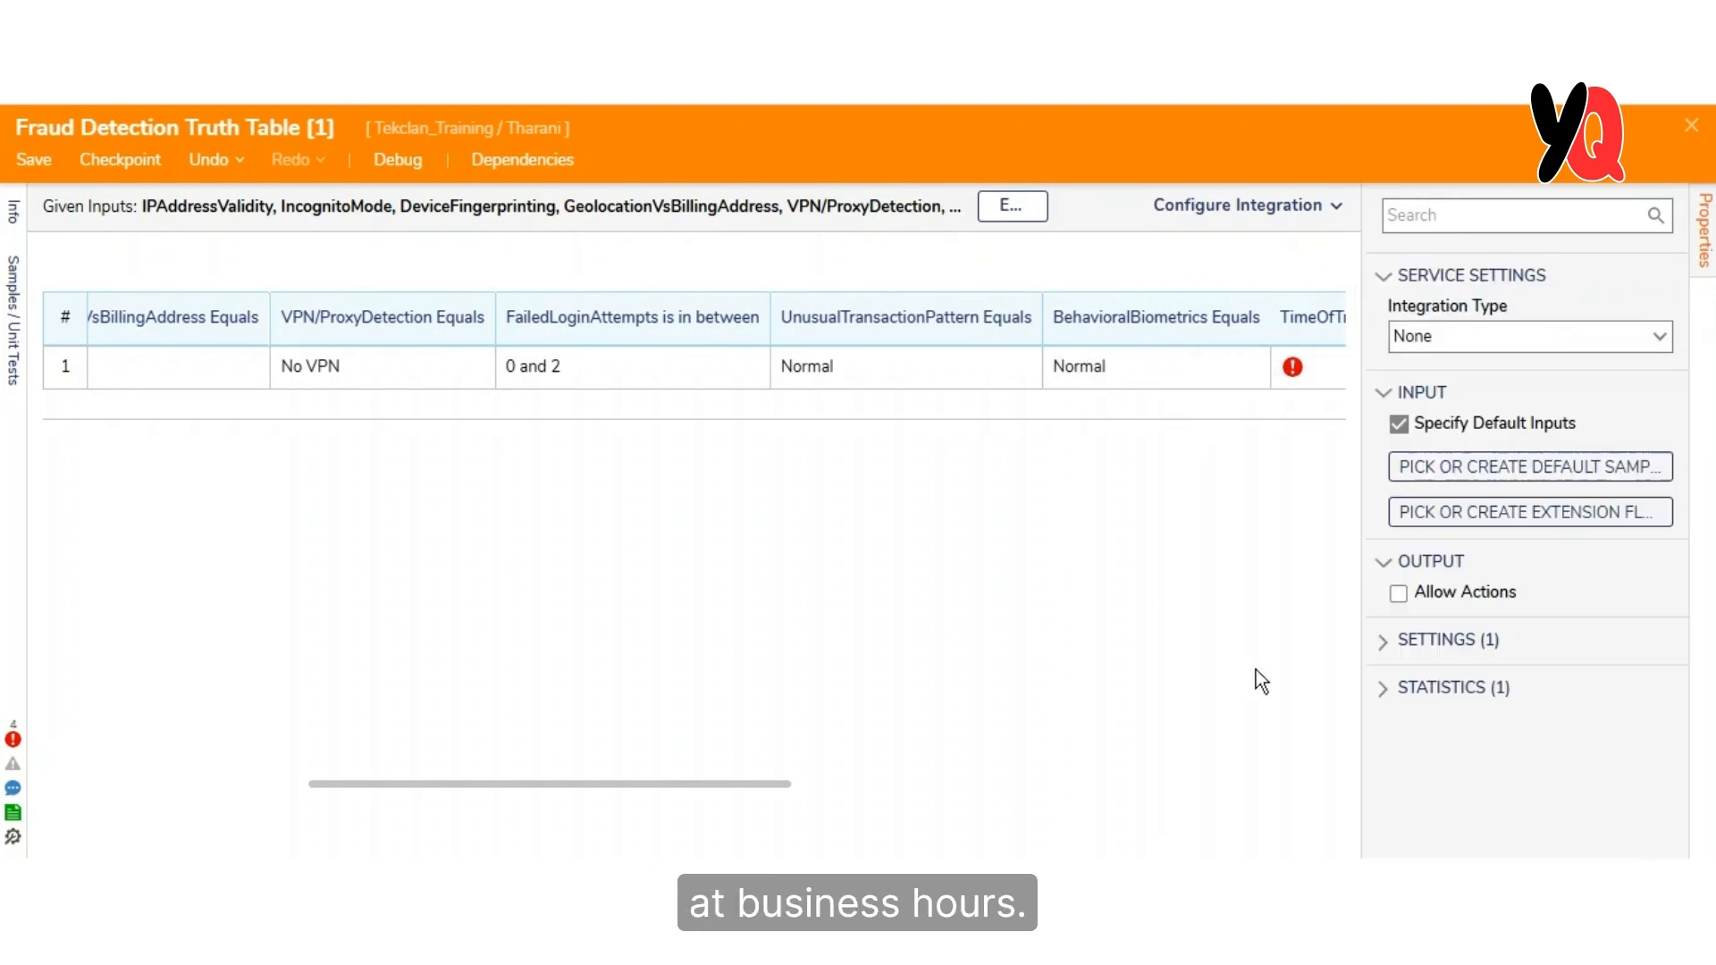
- In row 1, set TimeOfTransaction to Business Hours and SpeedOfLoginAttempts to Normal
{"action": "scroll", "coordinate": [1022, 368], "scroll_direction": "right", "scroll_amount": 2}
{"action": "left_click", "coordinate": [1023, 367]}
{"action": "type", "text": "Business Hours"}
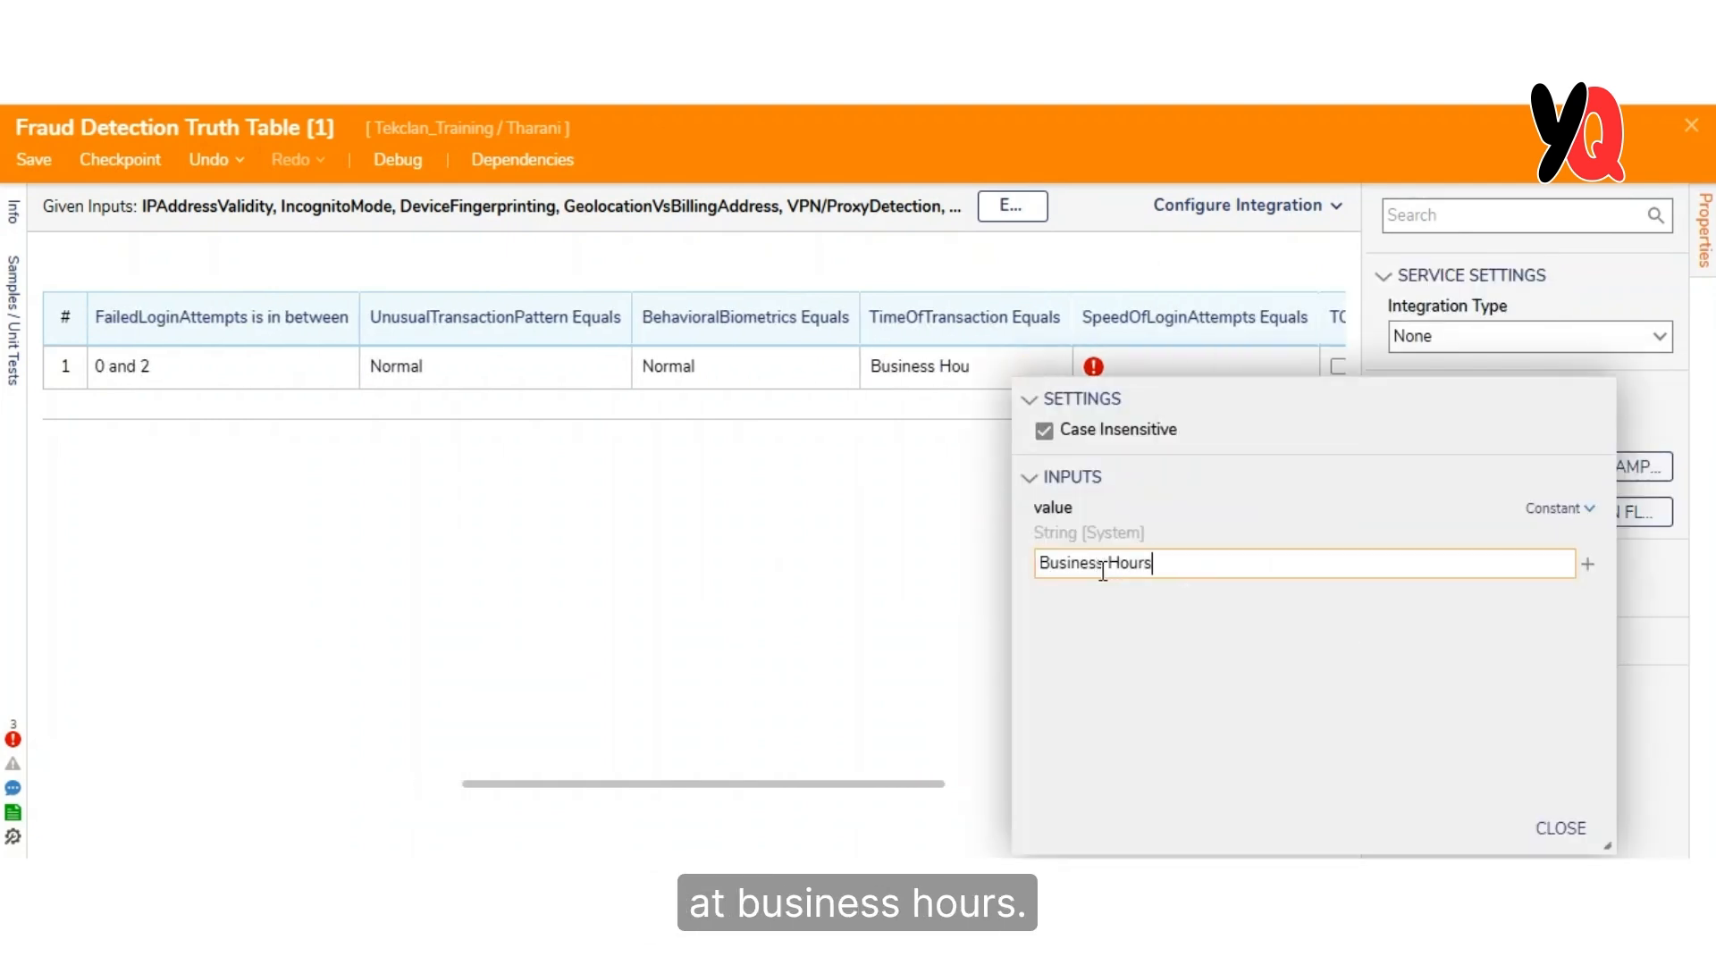
{"action": "left_click", "coordinate": [1560, 832]}
{"action": "scroll", "coordinate": [914, 339], "scroll_direction": "right", "scroll_amount": 3}
{"action": "left_click", "coordinate": [979, 368]}
{"action": "left_click", "coordinate": [1057, 560]}
{"action": "type", "text": "Normal"}
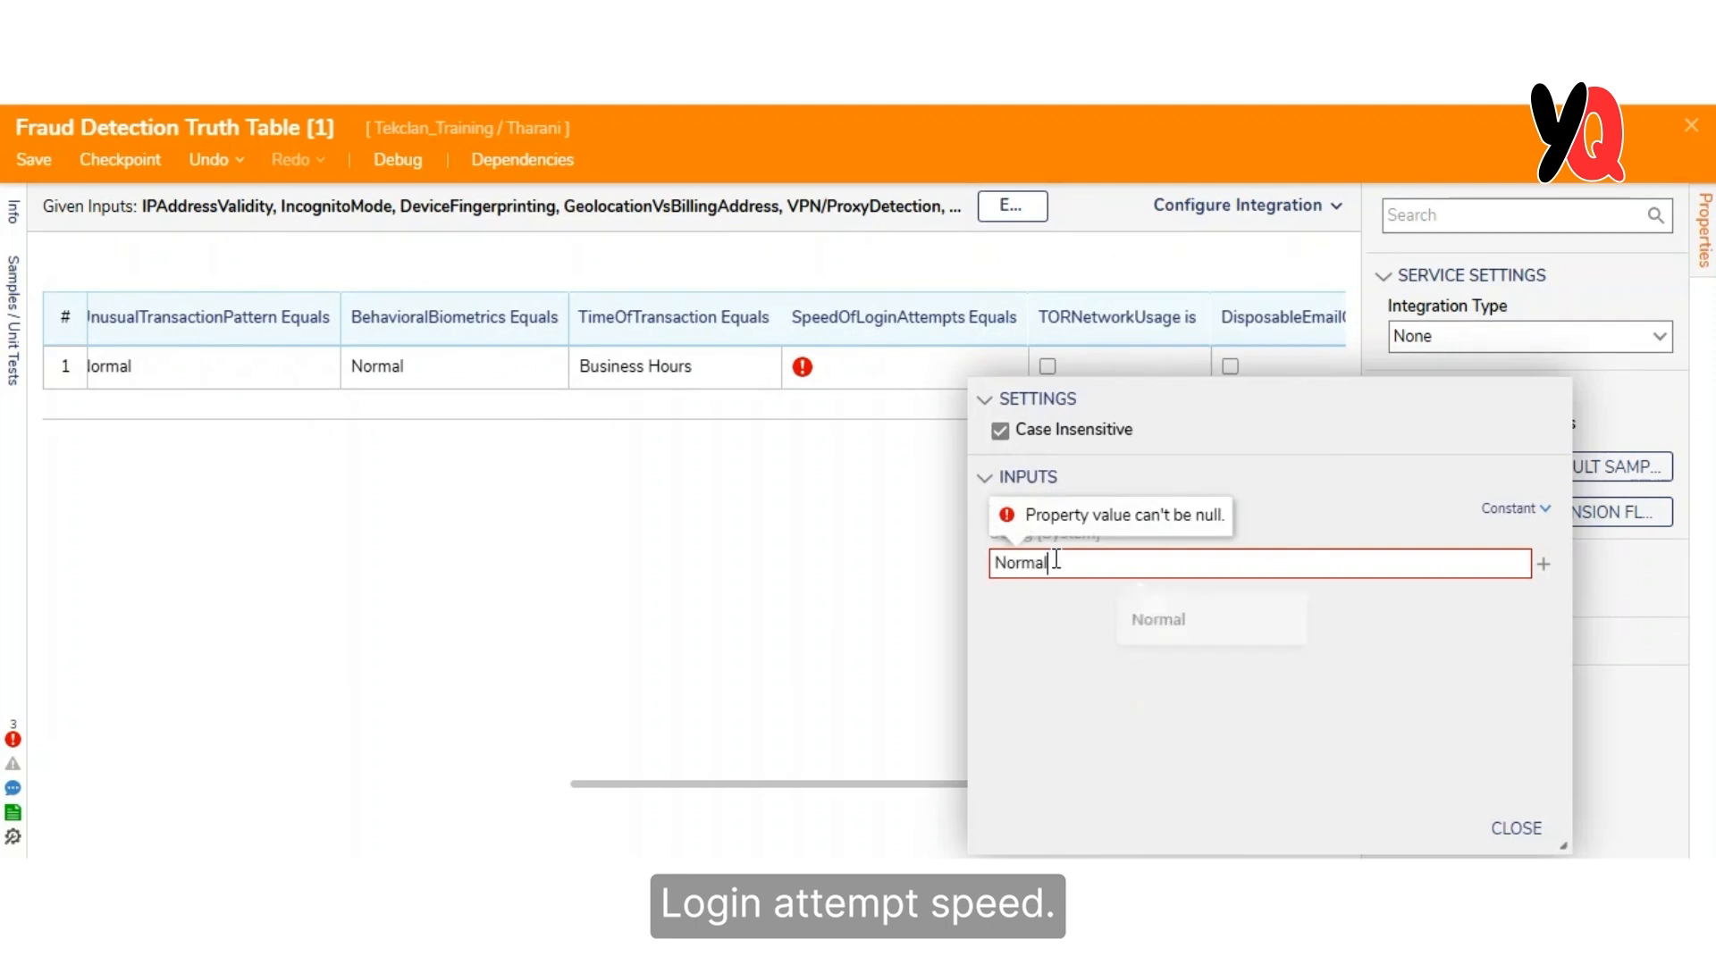
{"action": "key", "text": "Return"}
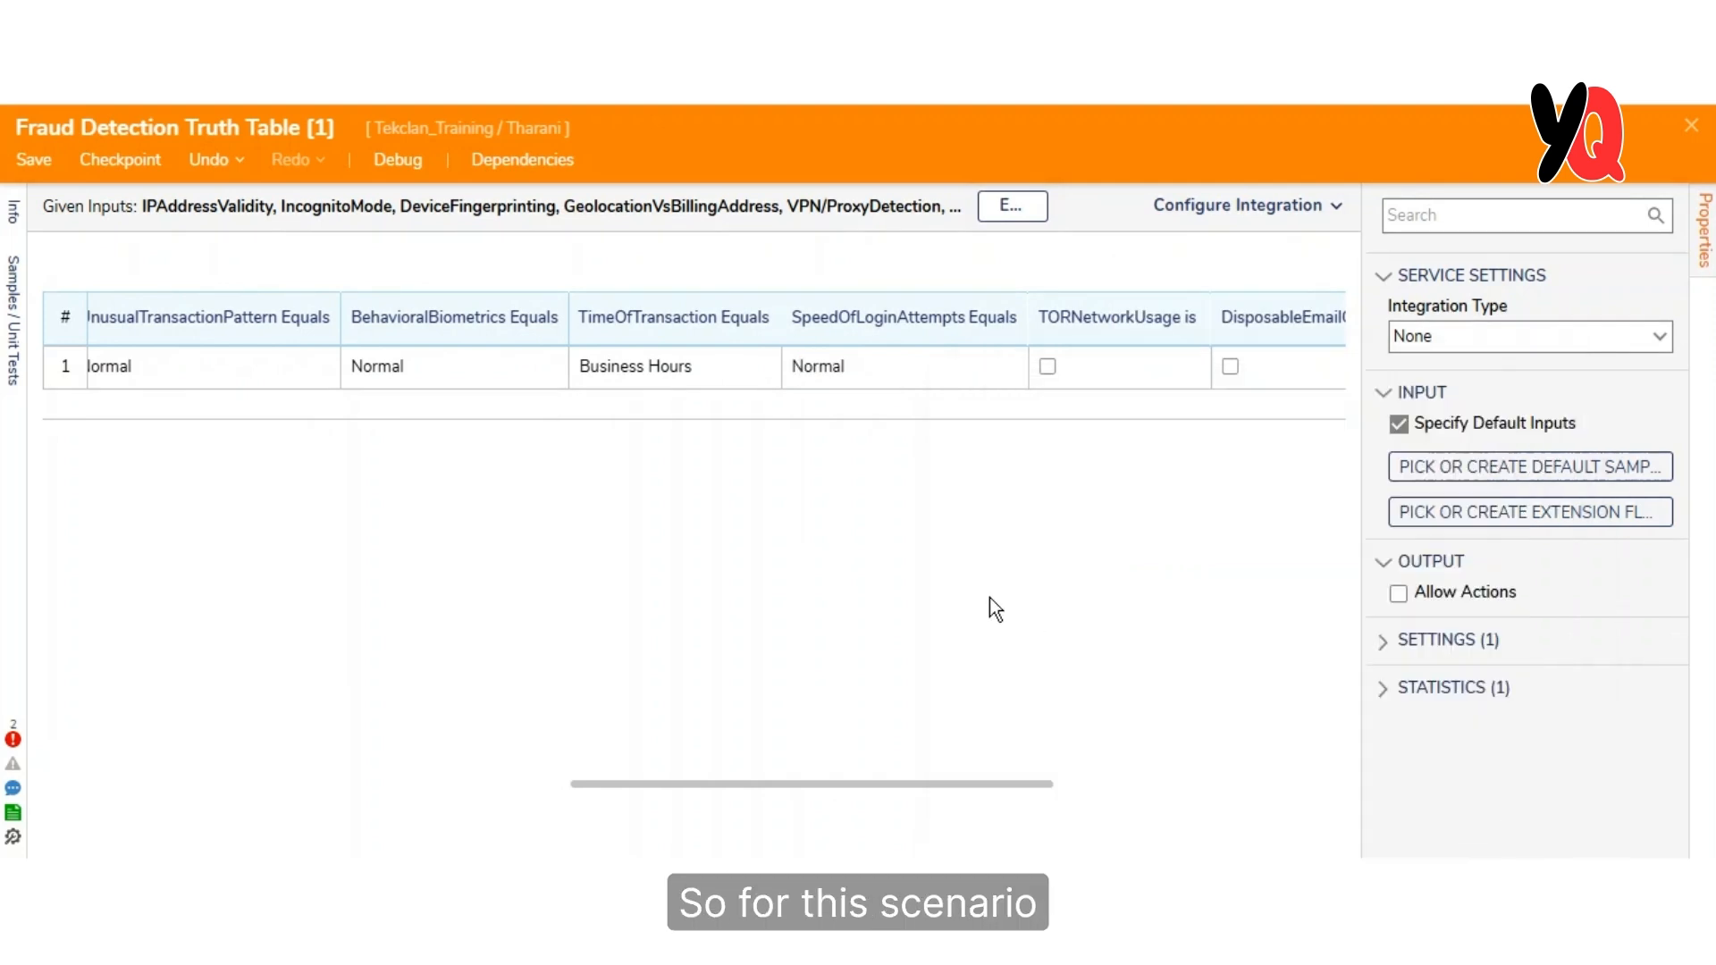
- Fill in the RiskLevel output value for row 1 of the truth table
{"action": "scroll", "coordinate": [989, 597], "scroll_direction": "right", "scroll_amount": 5}
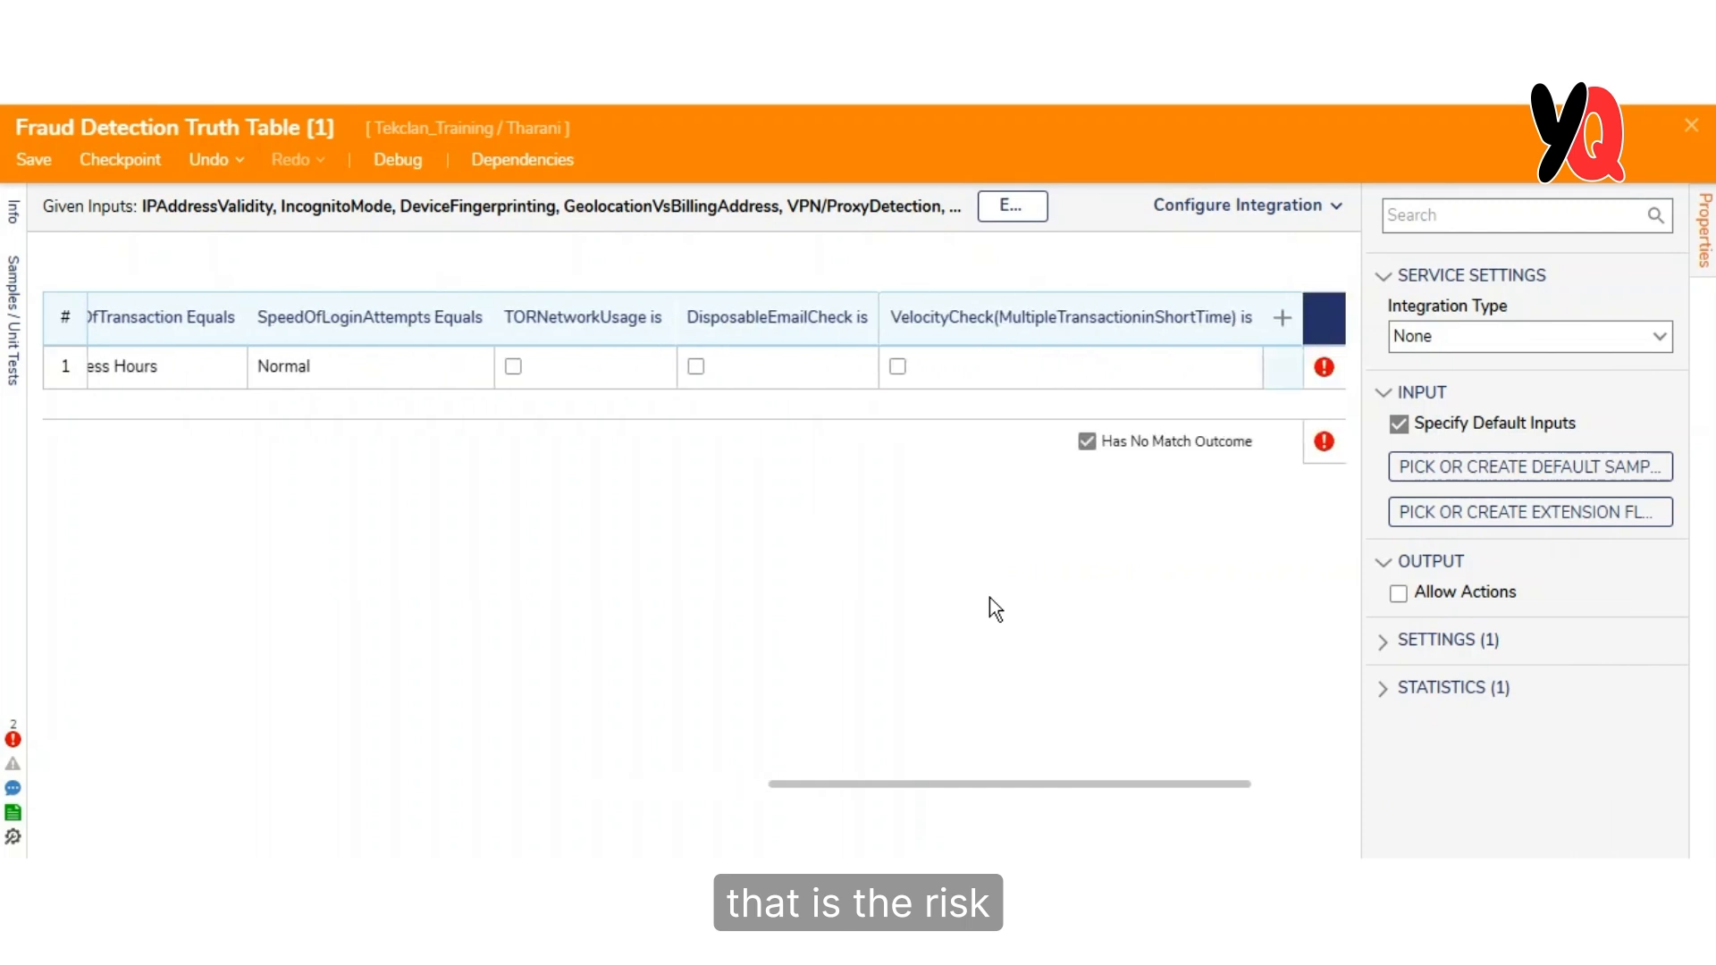
{"action": "scroll", "coordinate": [989, 598], "scroll_direction": "right", "scroll_amount": 2}
{"action": "left_click", "coordinate": [1245, 372]}
{"action": "left_click", "coordinate": [1408, 510]}
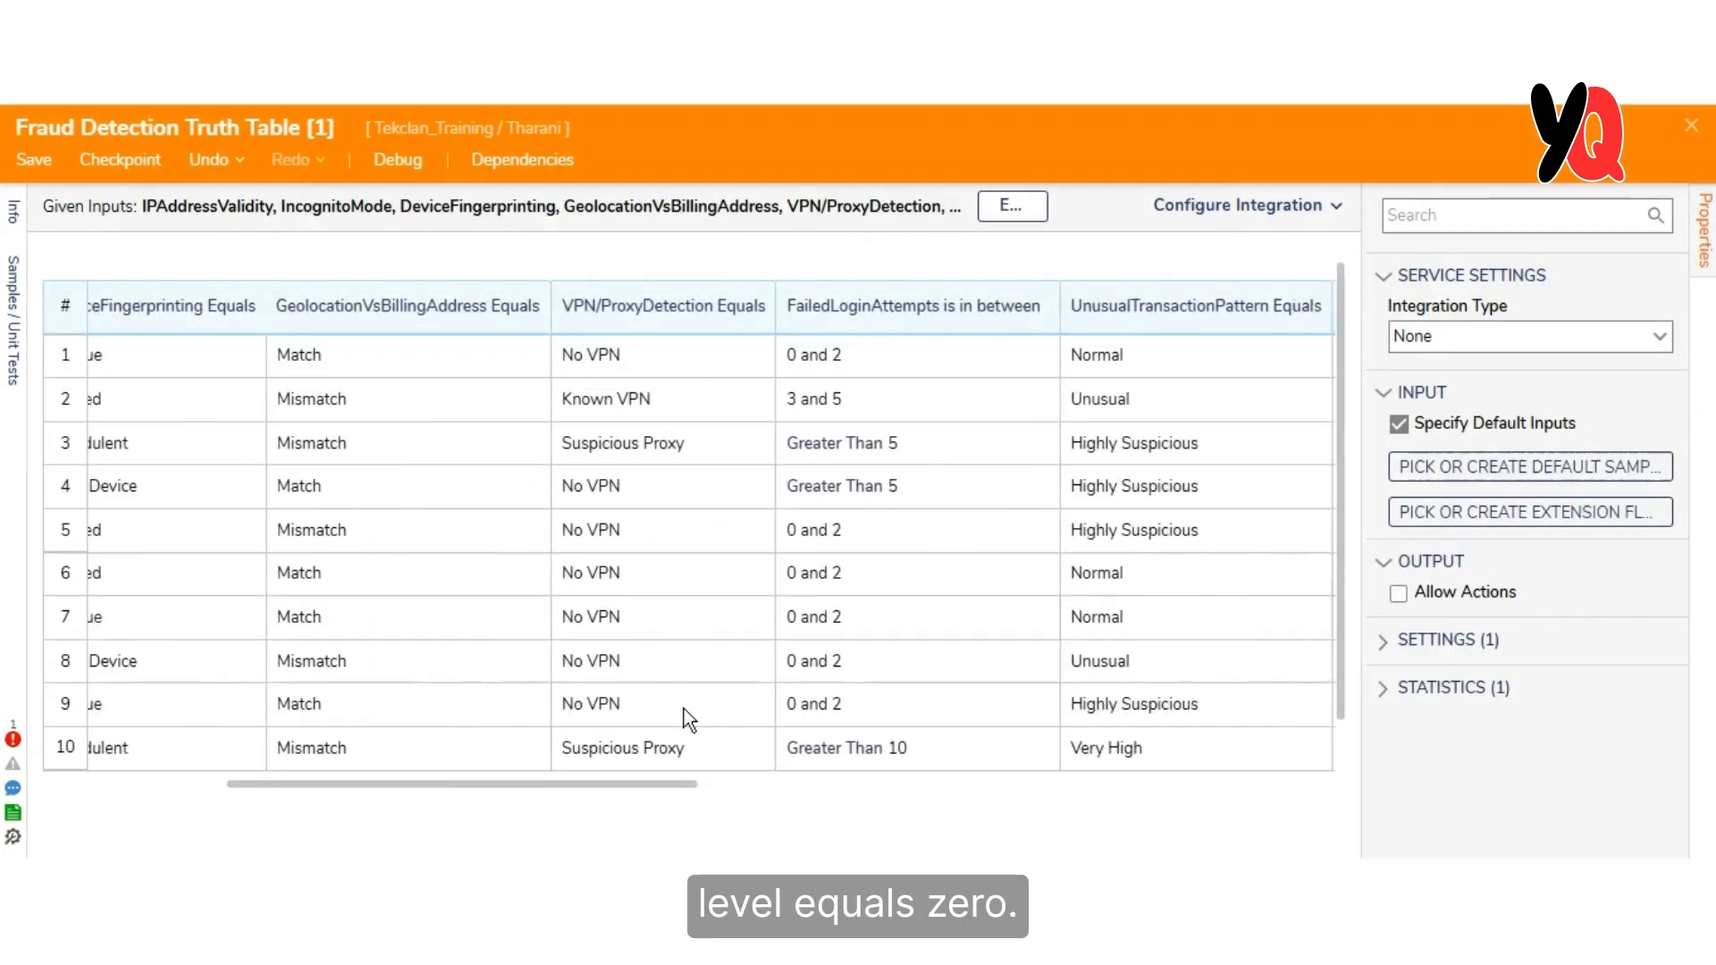
- Look over the completed scenario rows and save the truth table rule without adding notes
{"action": "scroll", "coordinate": [684, 710], "scroll_direction": "left", "scroll_amount": 5}
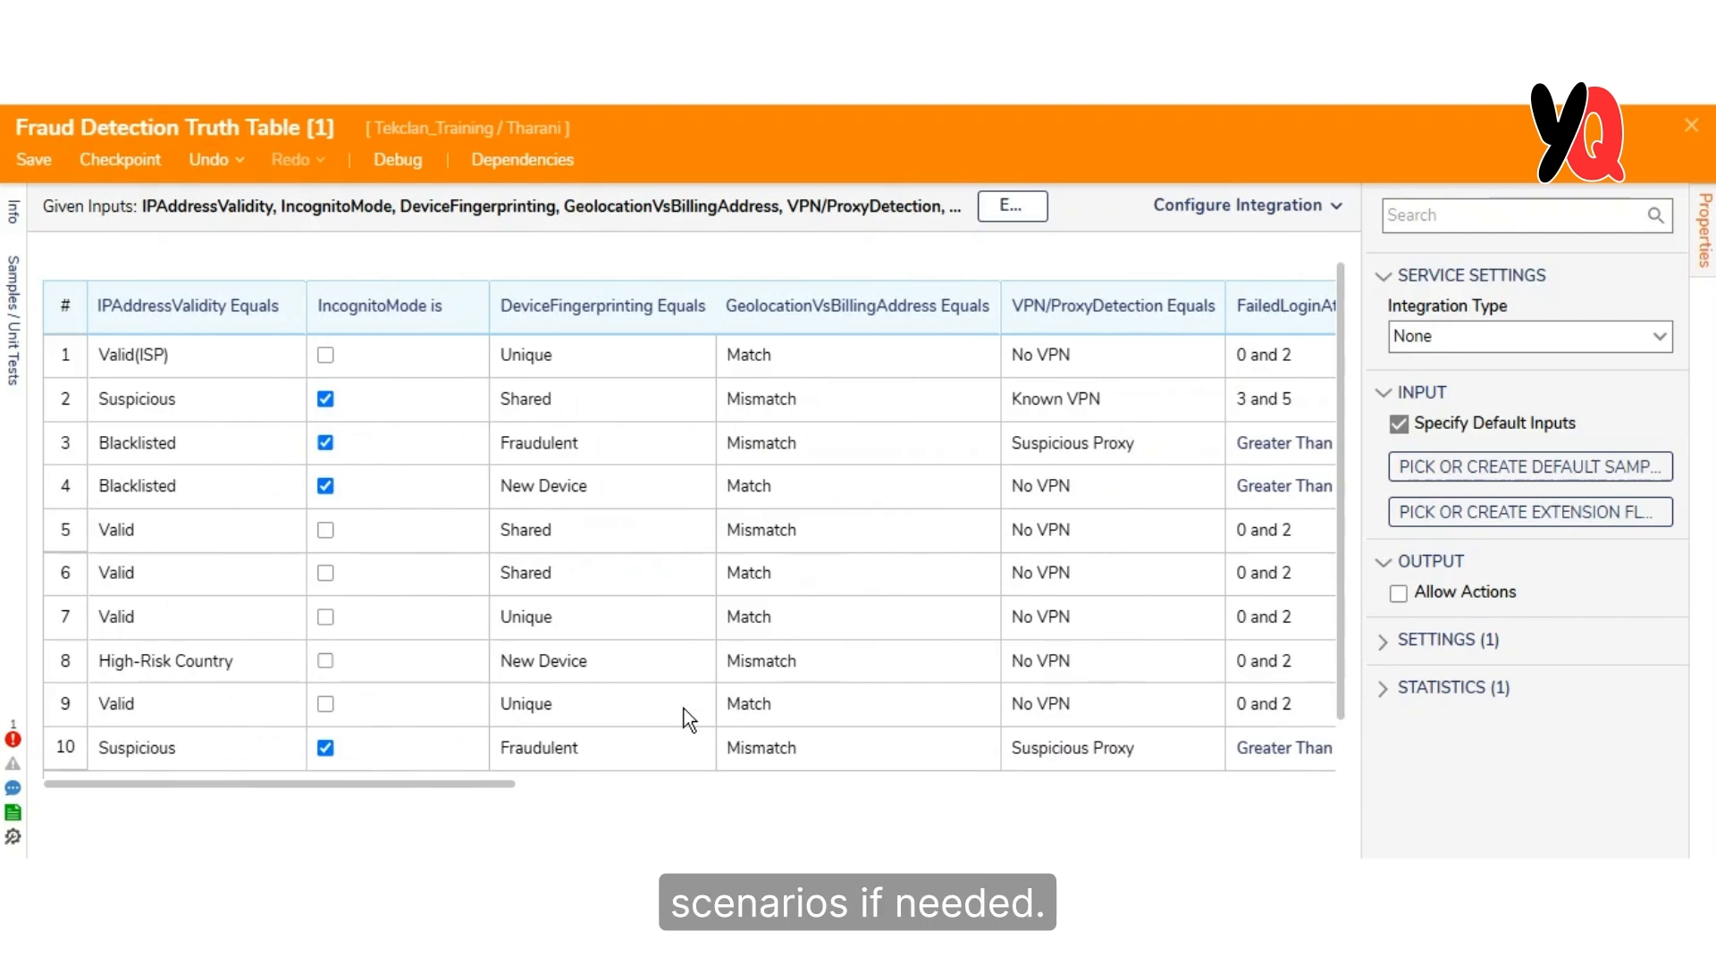
{"action": "scroll", "coordinate": [683, 710], "scroll_direction": "left", "scroll_amount": 3}
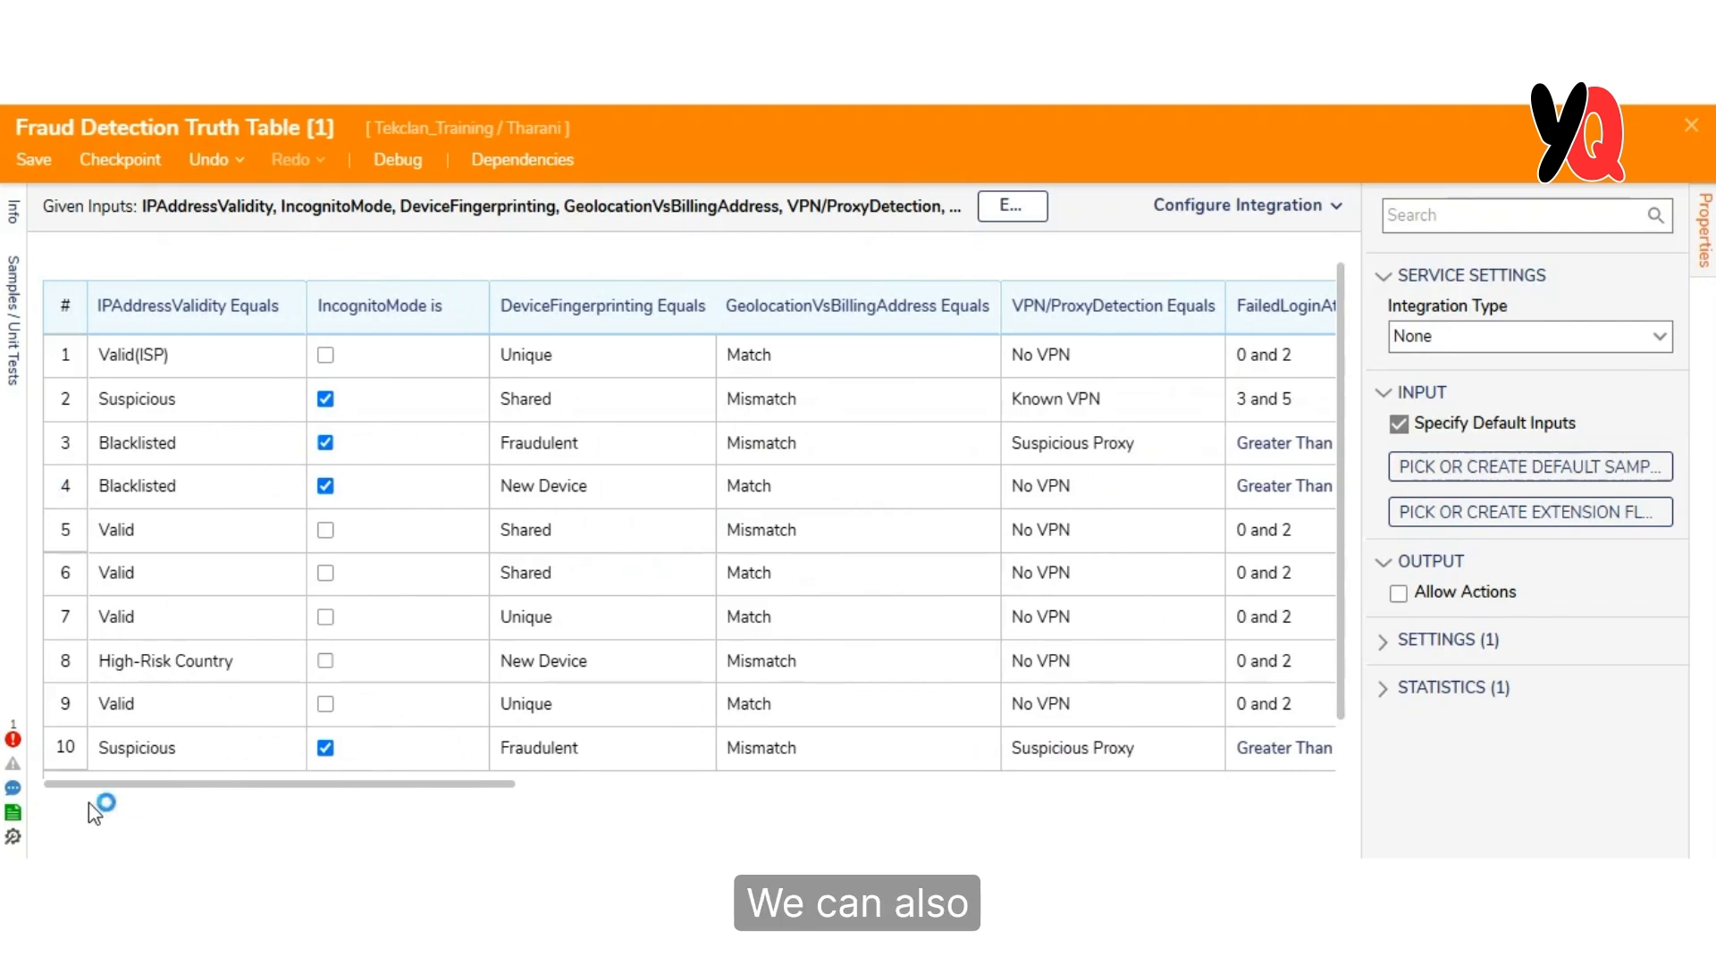
{"action": "scroll", "coordinate": [257, 642], "scroll_direction": "down", "scroll_amount": 1}
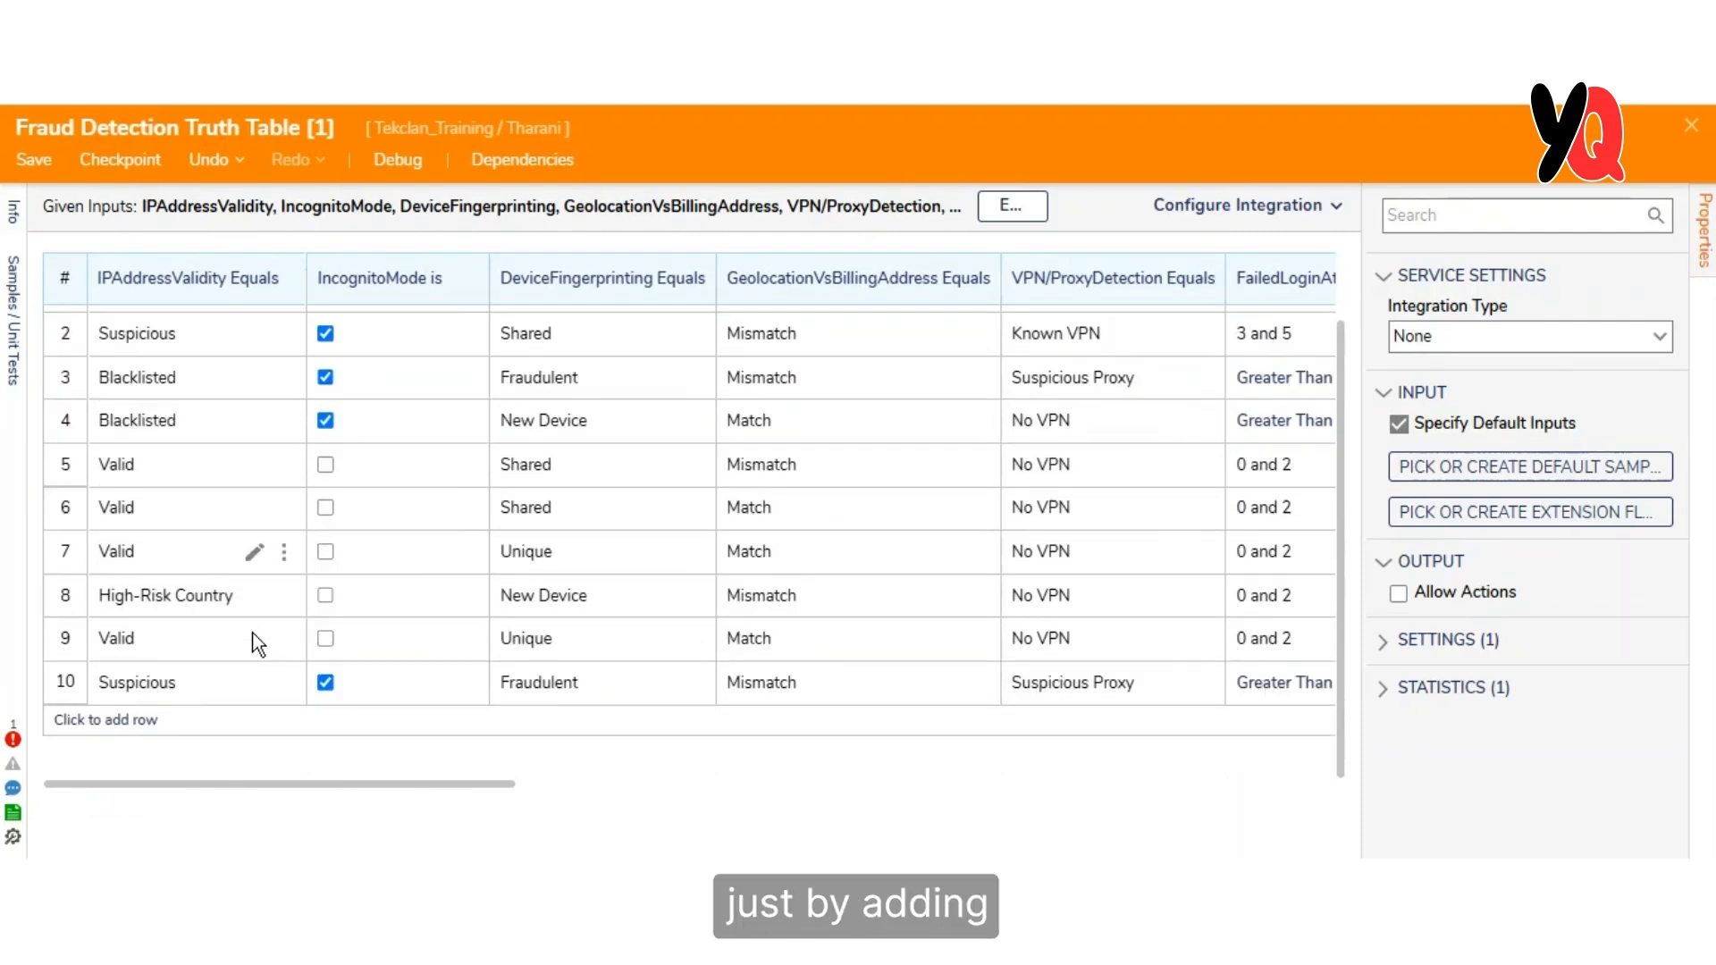
{"action": "left_click", "coordinate": [32, 159]}
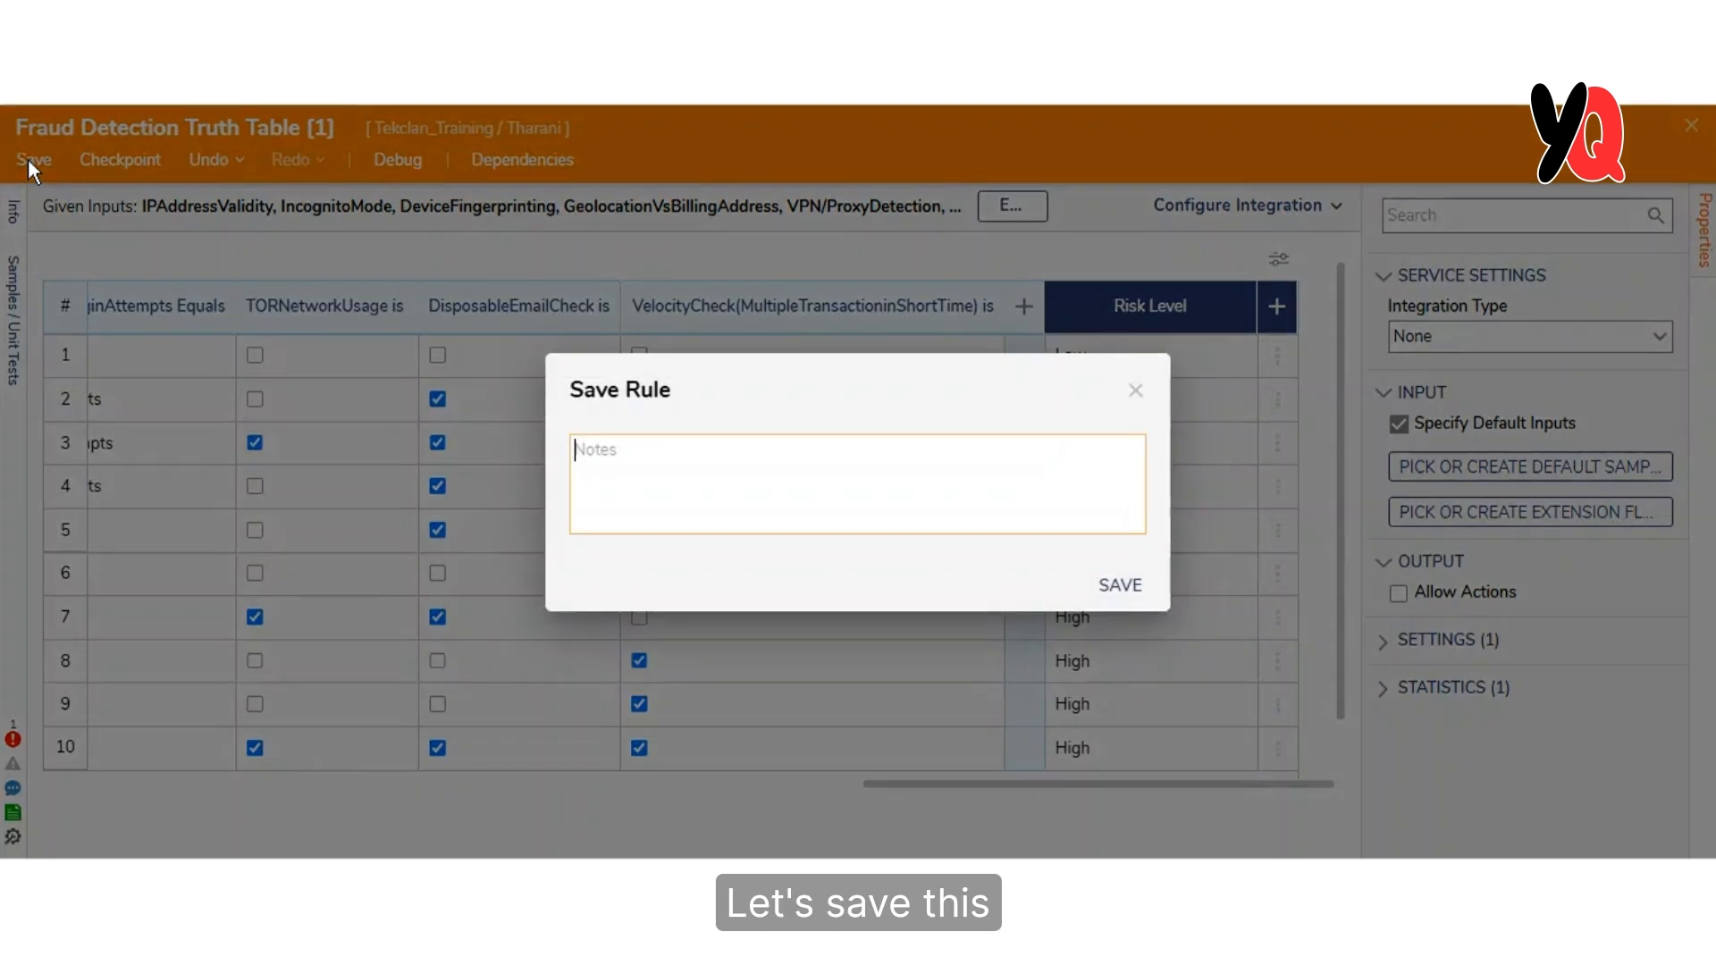
{"action": "left_click", "coordinate": [1113, 587]}
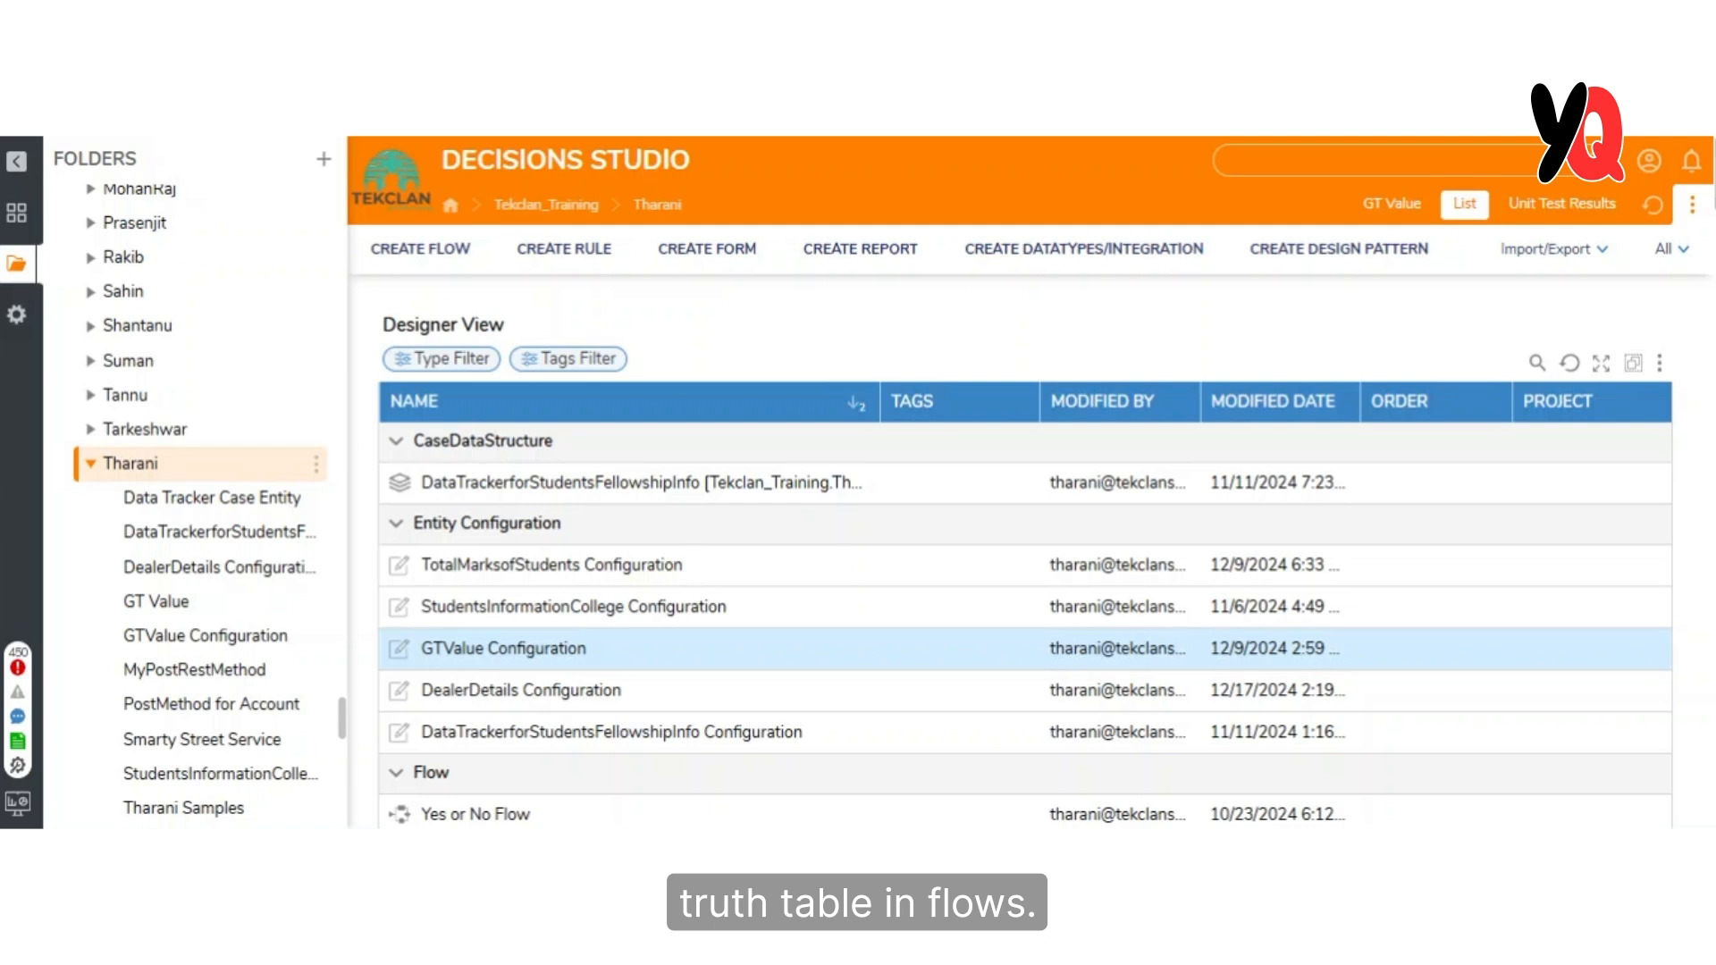
- Create a new standard flow named Fraud Detection Truth Table in the current folder
{"action": "left_click", "coordinate": [420, 250]}
{"action": "type", "text": "Fraud Detect"}
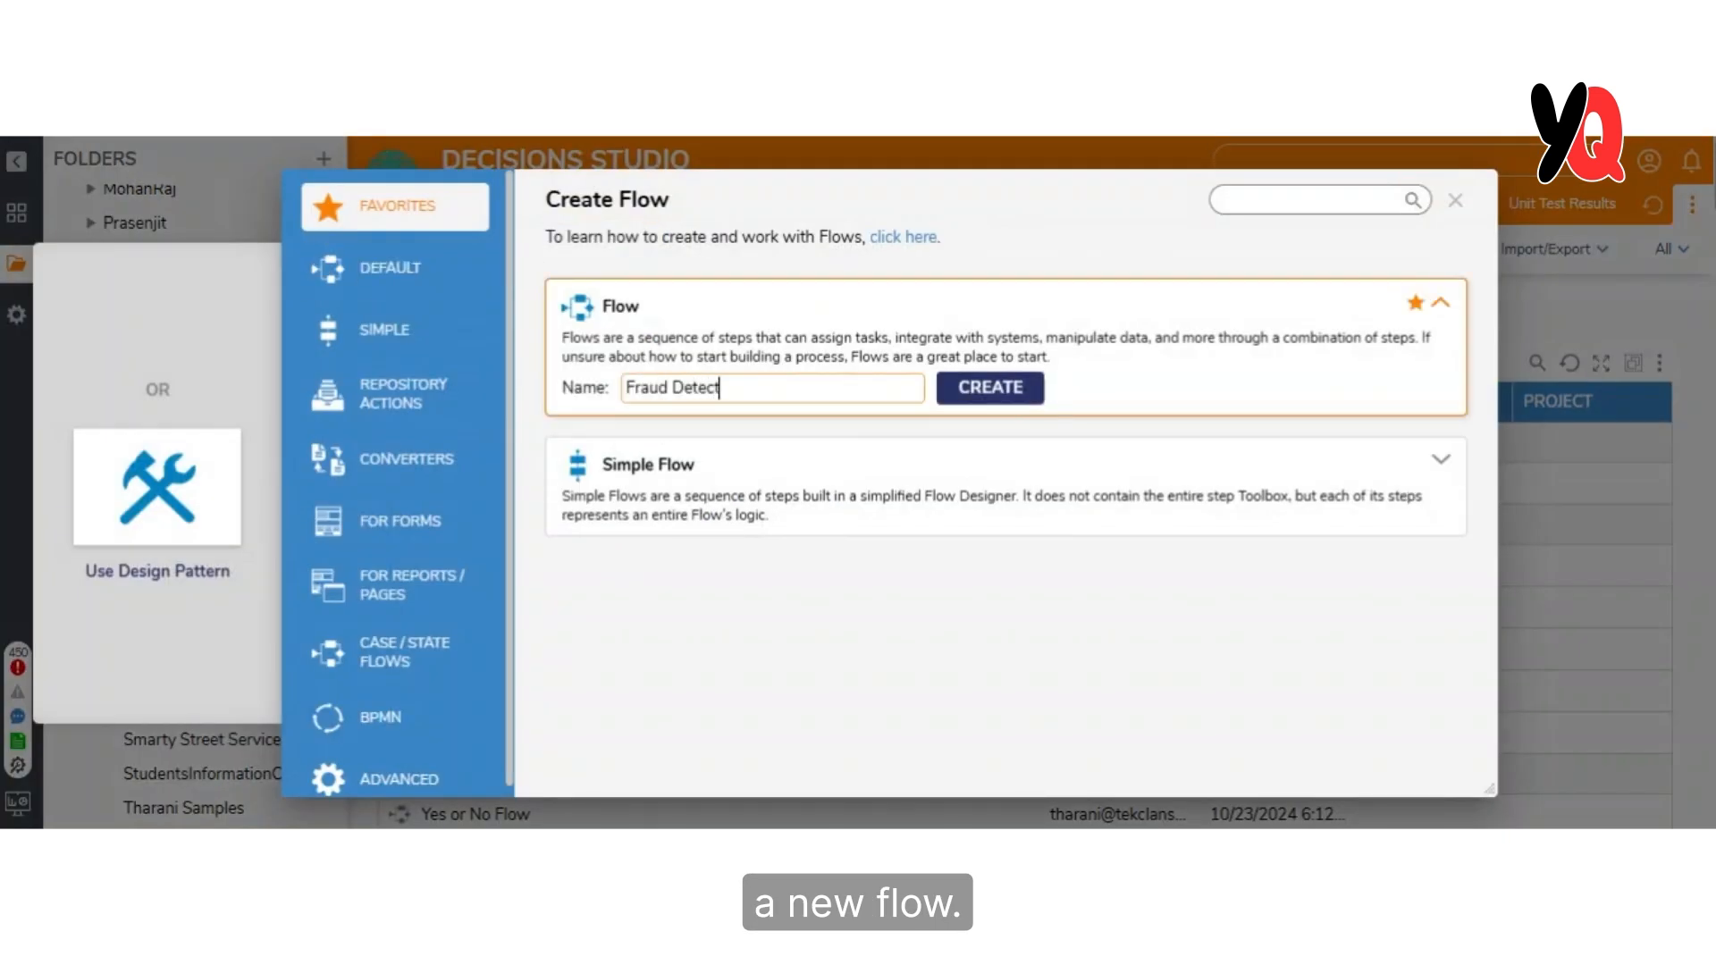
{"action": "left_click", "coordinate": [991, 389]}
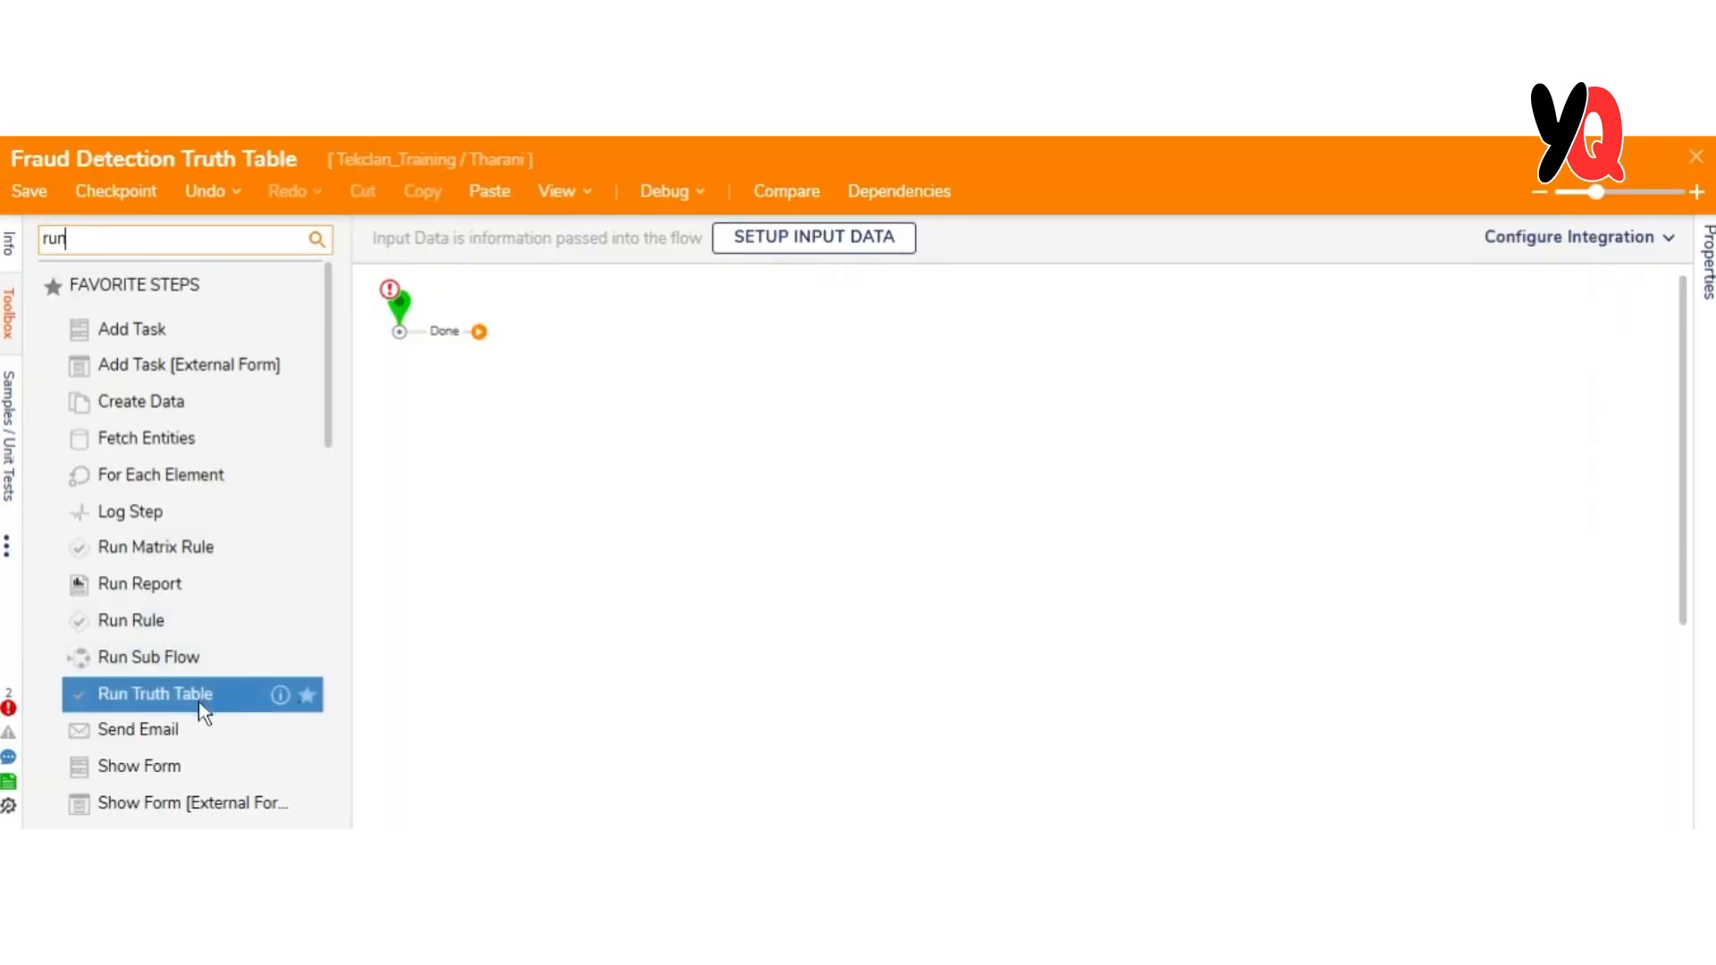
- Add a Run Truth Table step after the flow's start and connect its Done outcome to the end step
{"action": "left_click_drag", "start_coordinate": [198, 696], "coordinate": [639, 385]}
{"action": "scroll", "coordinate": [645, 497], "scroll_direction": "down", "scroll_amount": 3}
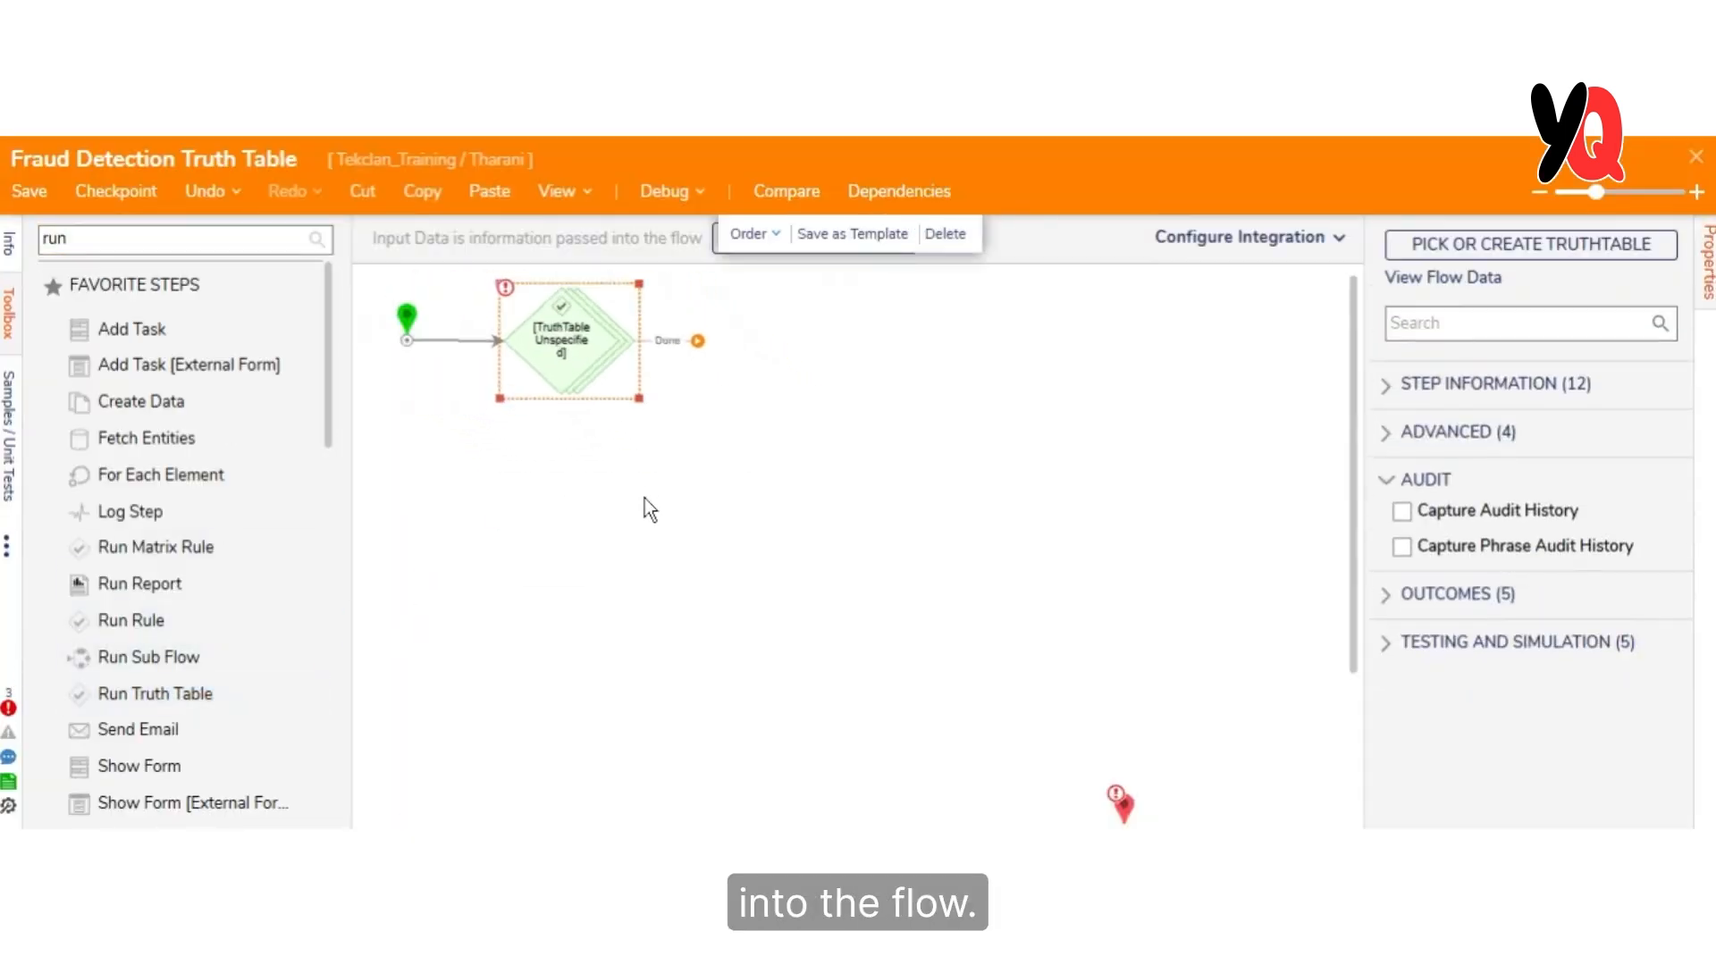
{"action": "left_click_drag", "start_coordinate": [1005, 673], "coordinate": [789, 310]}
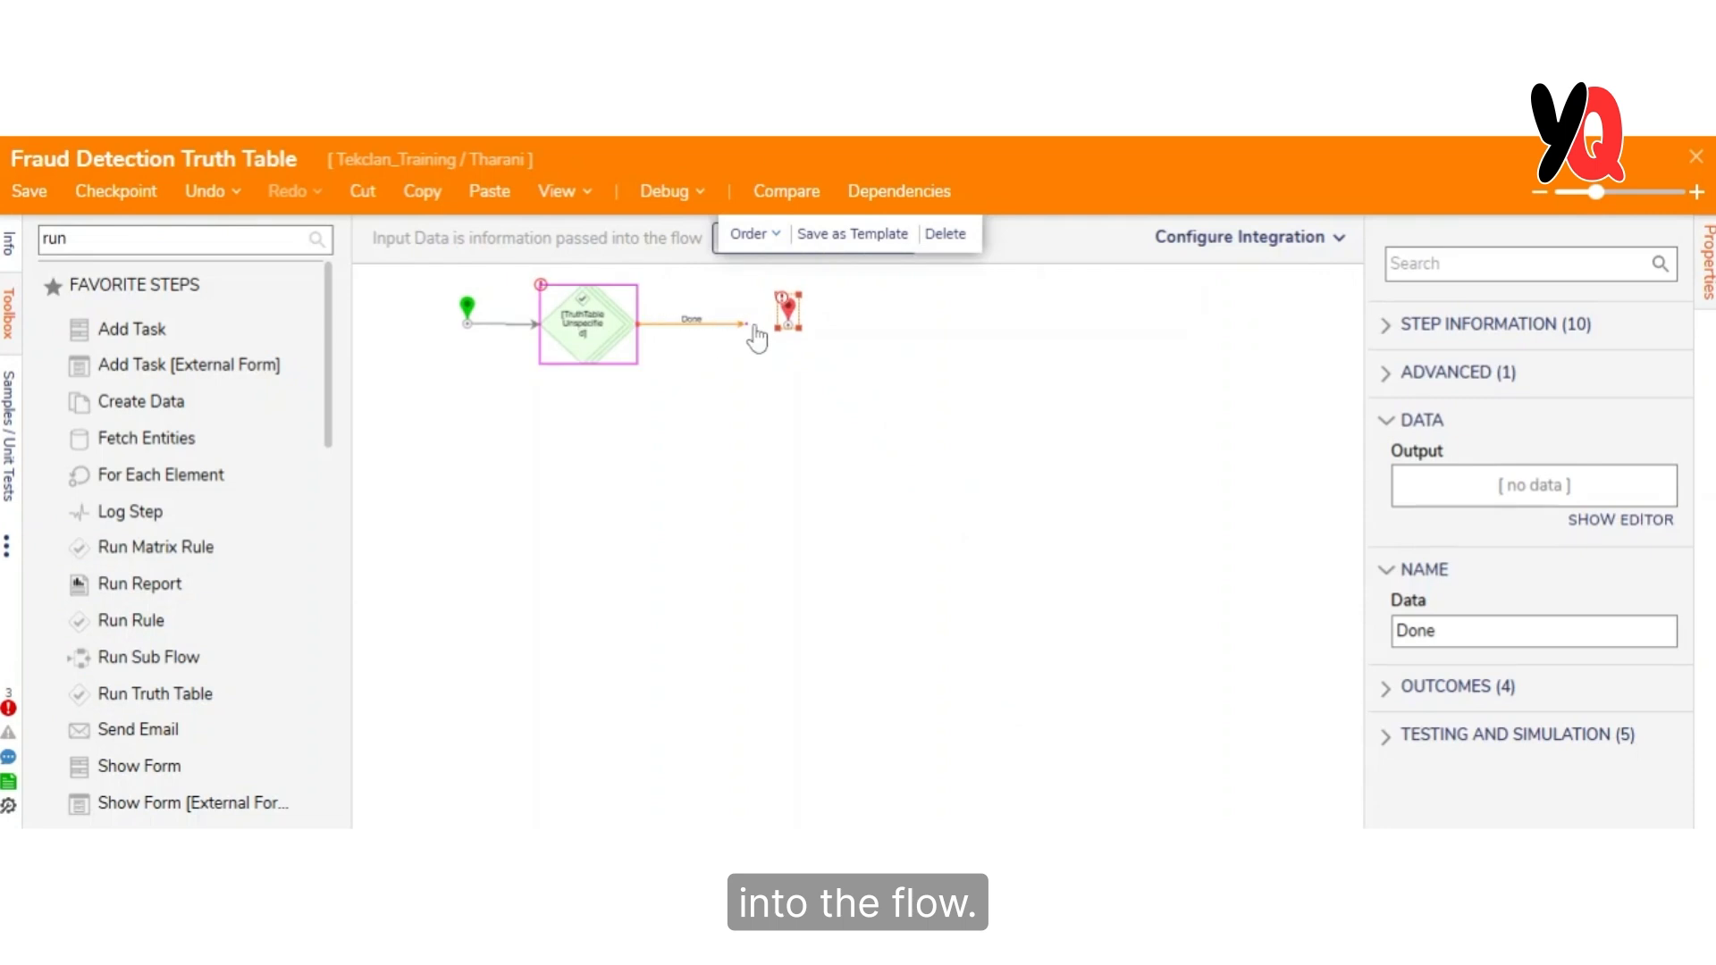
{"action": "scroll", "coordinate": [690, 415], "scroll_direction": "up", "scroll_amount": 2}
- Assign the existing, recently created Fraud Detection Truth Table to the flow's unspecified truth table step
{"action": "left_click", "coordinate": [690, 415]}
{"action": "left_click", "coordinate": [1531, 244]}
{"action": "left_click", "coordinate": [1073, 597]}
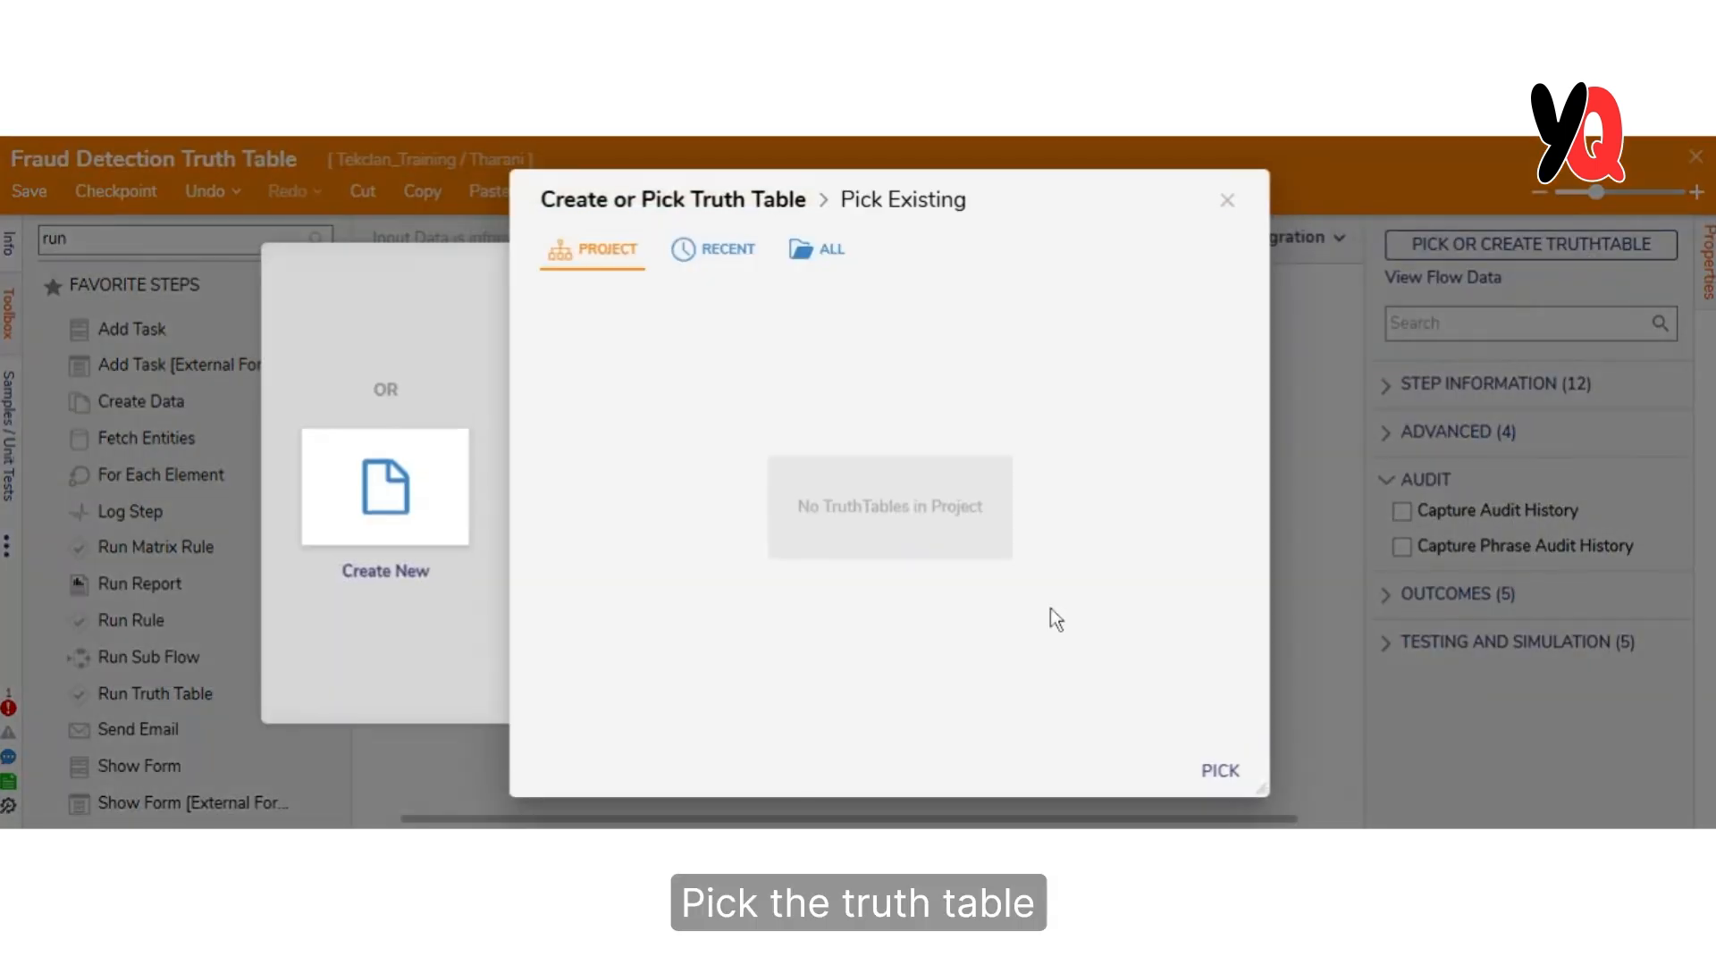
{"action": "left_click", "coordinate": [713, 248]}
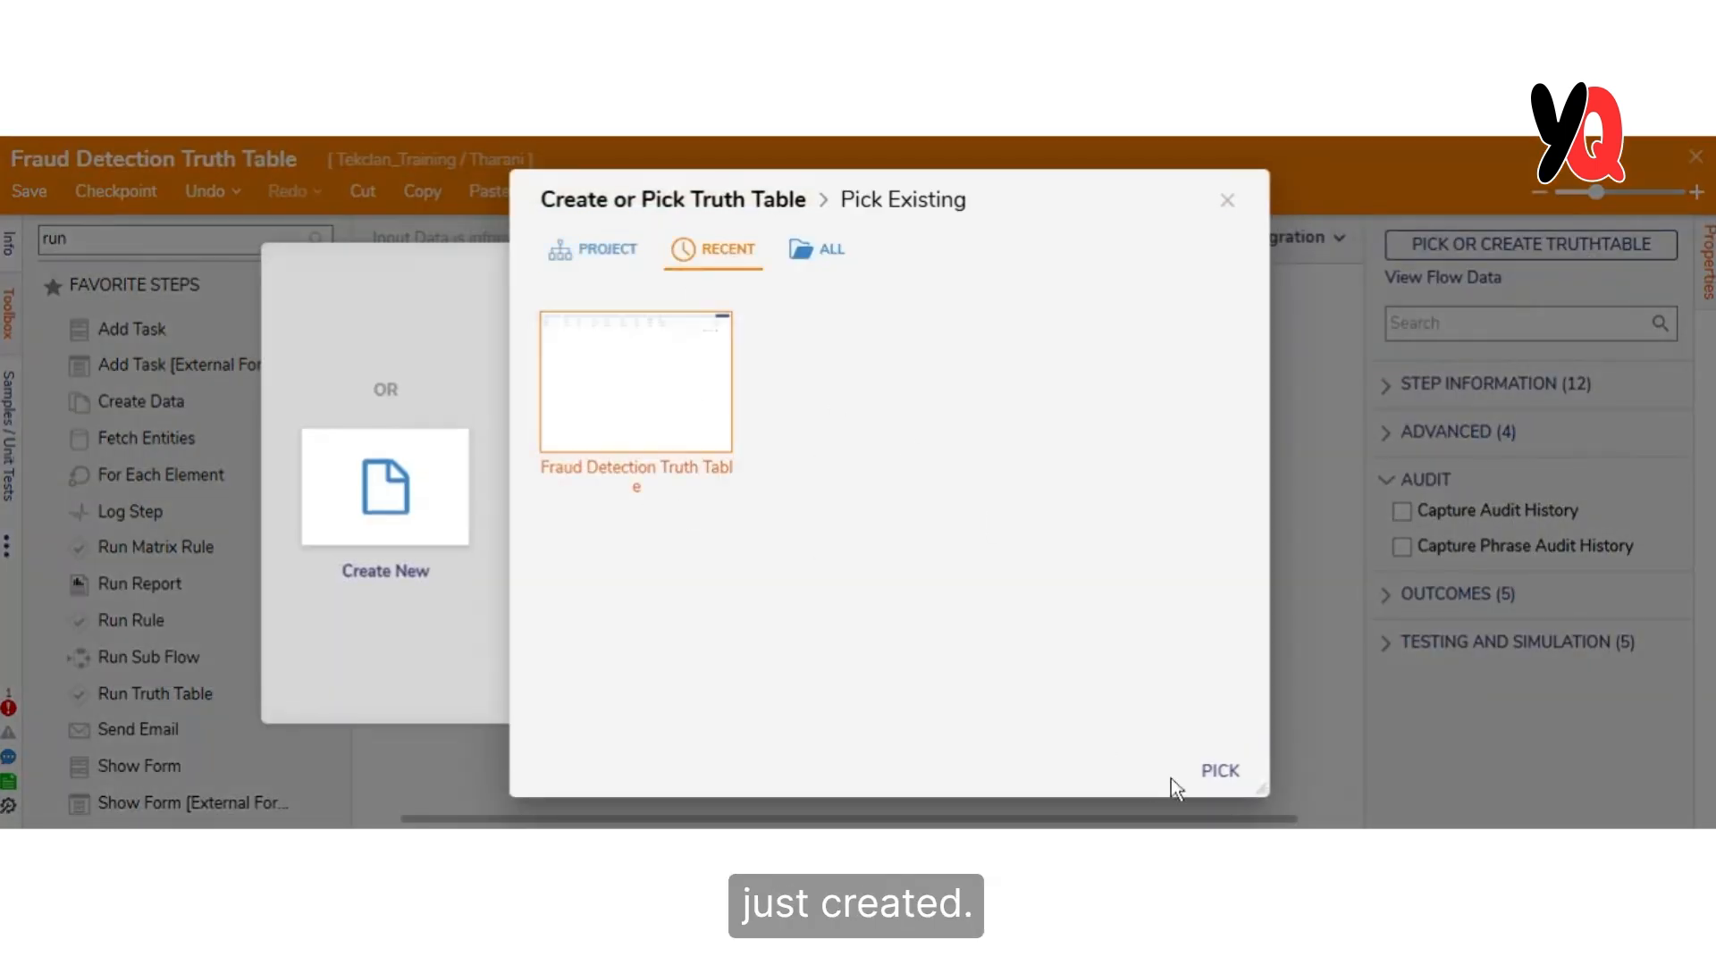
{"action": "left_click", "coordinate": [1202, 773]}
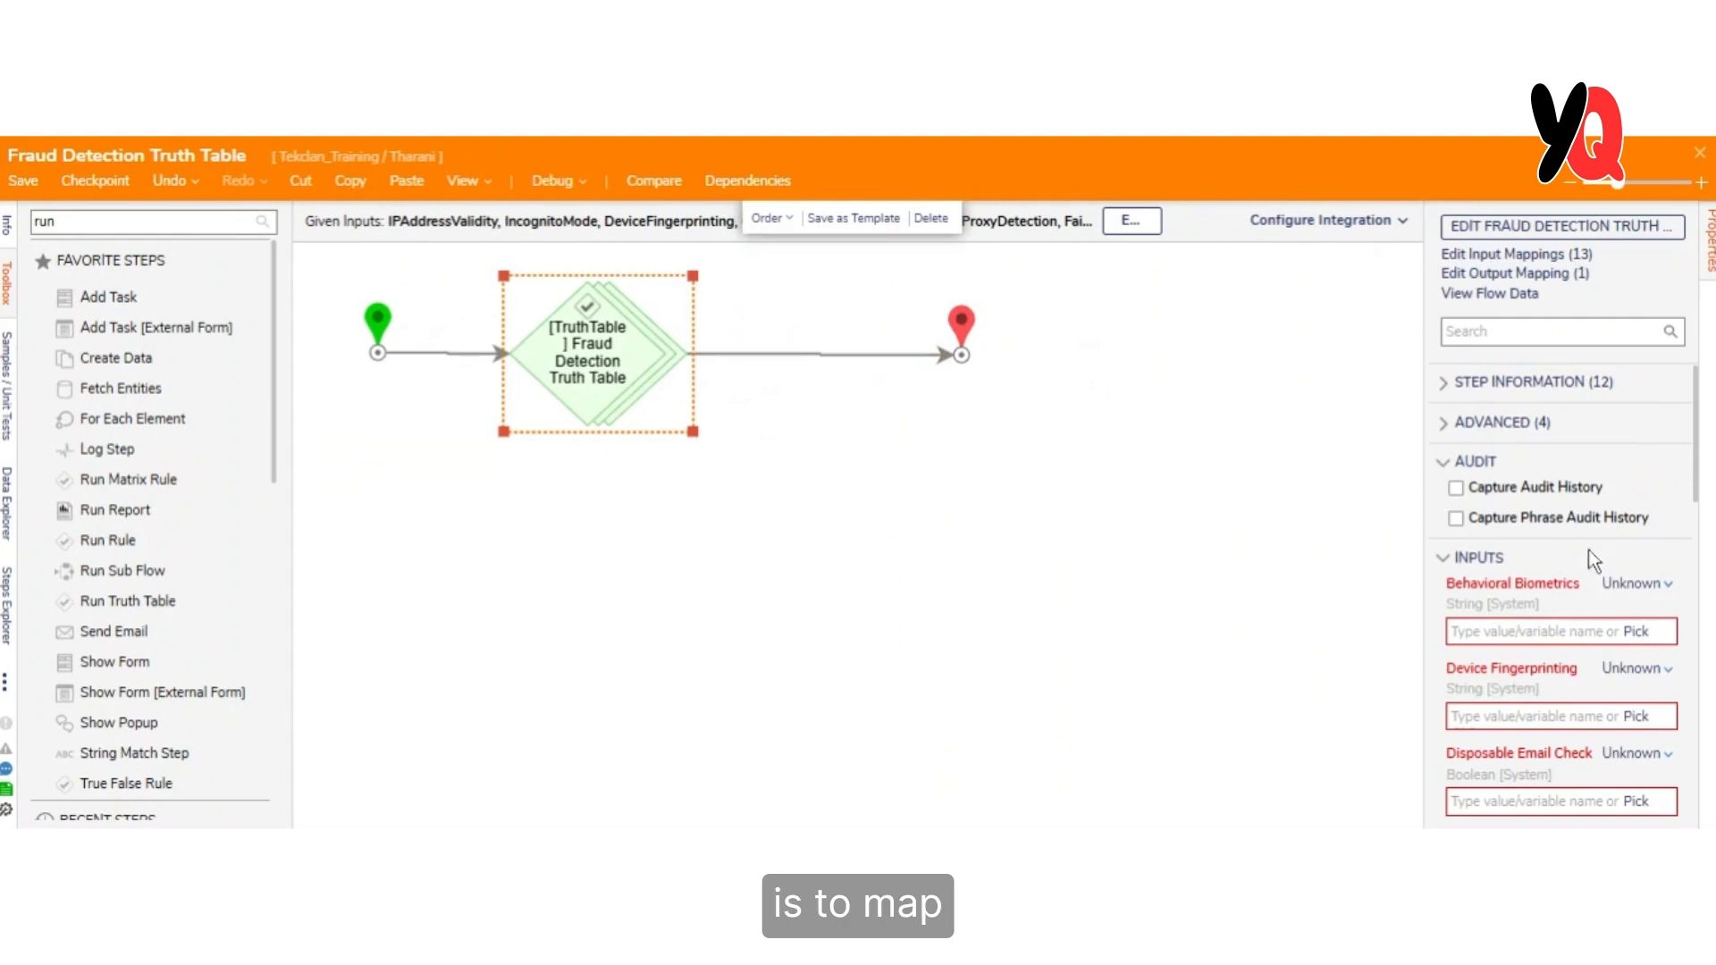
- Map the truth table step's Behavioral Biometrics input to the flow variable of the same name
{"action": "left_click", "coordinate": [1625, 581]}
{"action": "left_click", "coordinate": [1517, 513]}
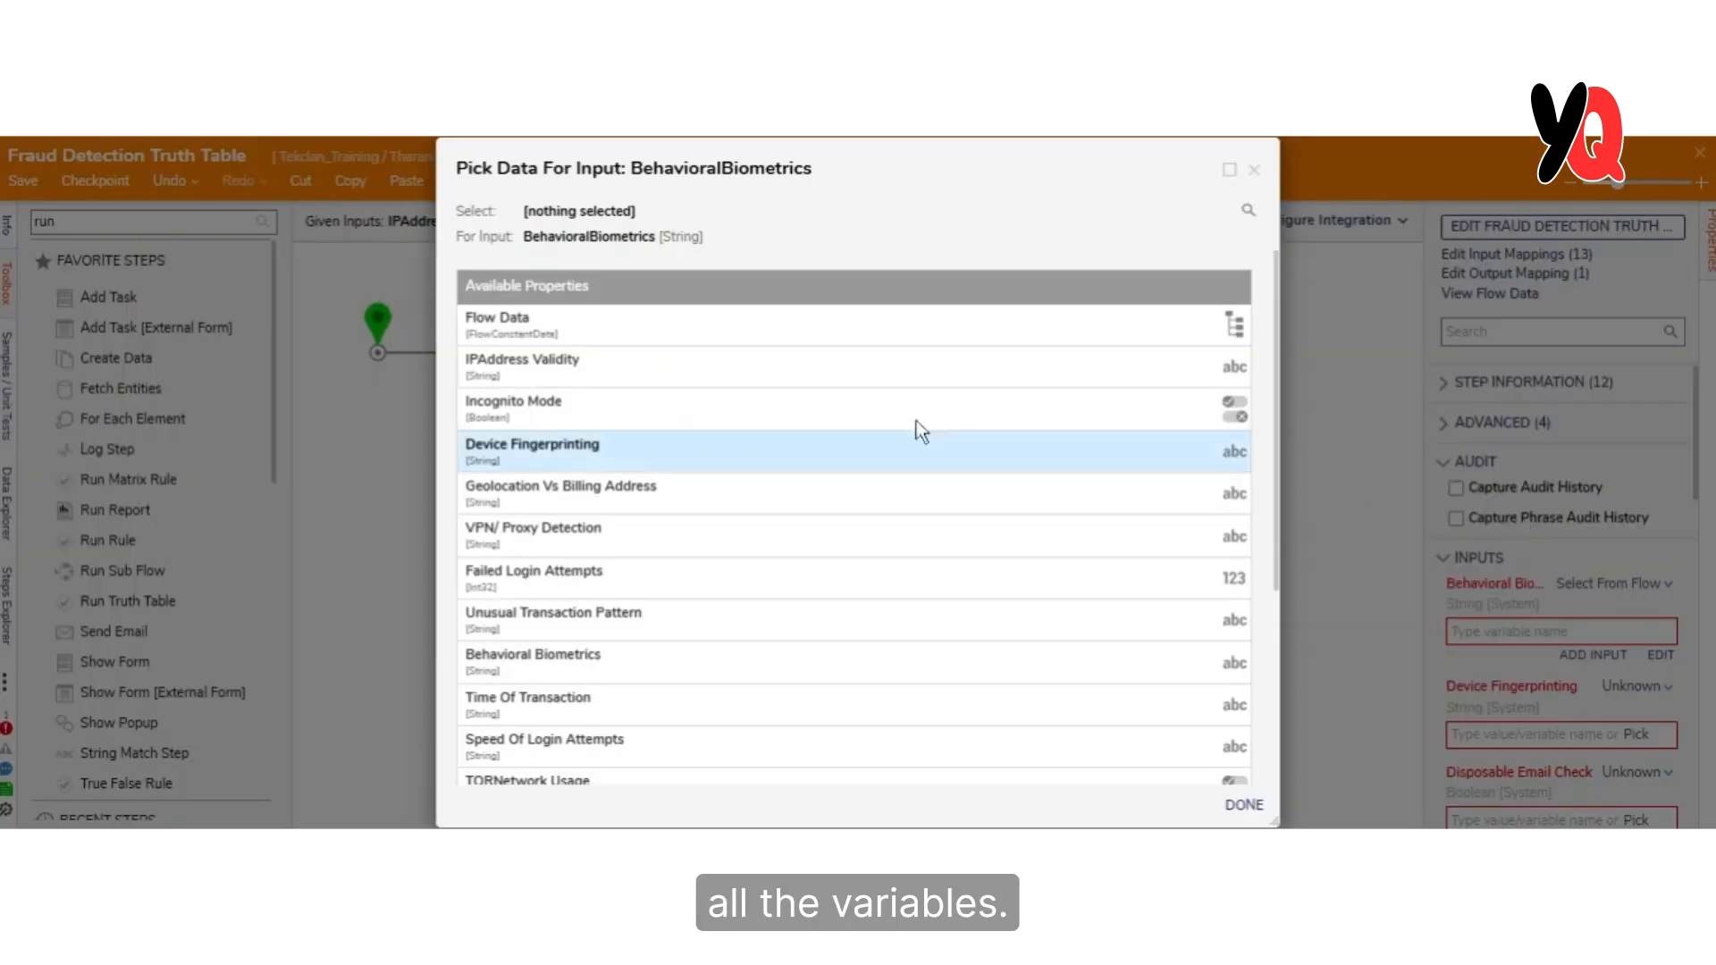
{"action": "scroll", "coordinate": [804, 575], "scroll_direction": "down", "scroll_amount": 2}
{"action": "scroll", "coordinate": [805, 574], "scroll_direction": "up", "scroll_amount": 2}
{"action": "scroll", "coordinate": [727, 506], "scroll_direction": "down", "scroll_amount": 1}
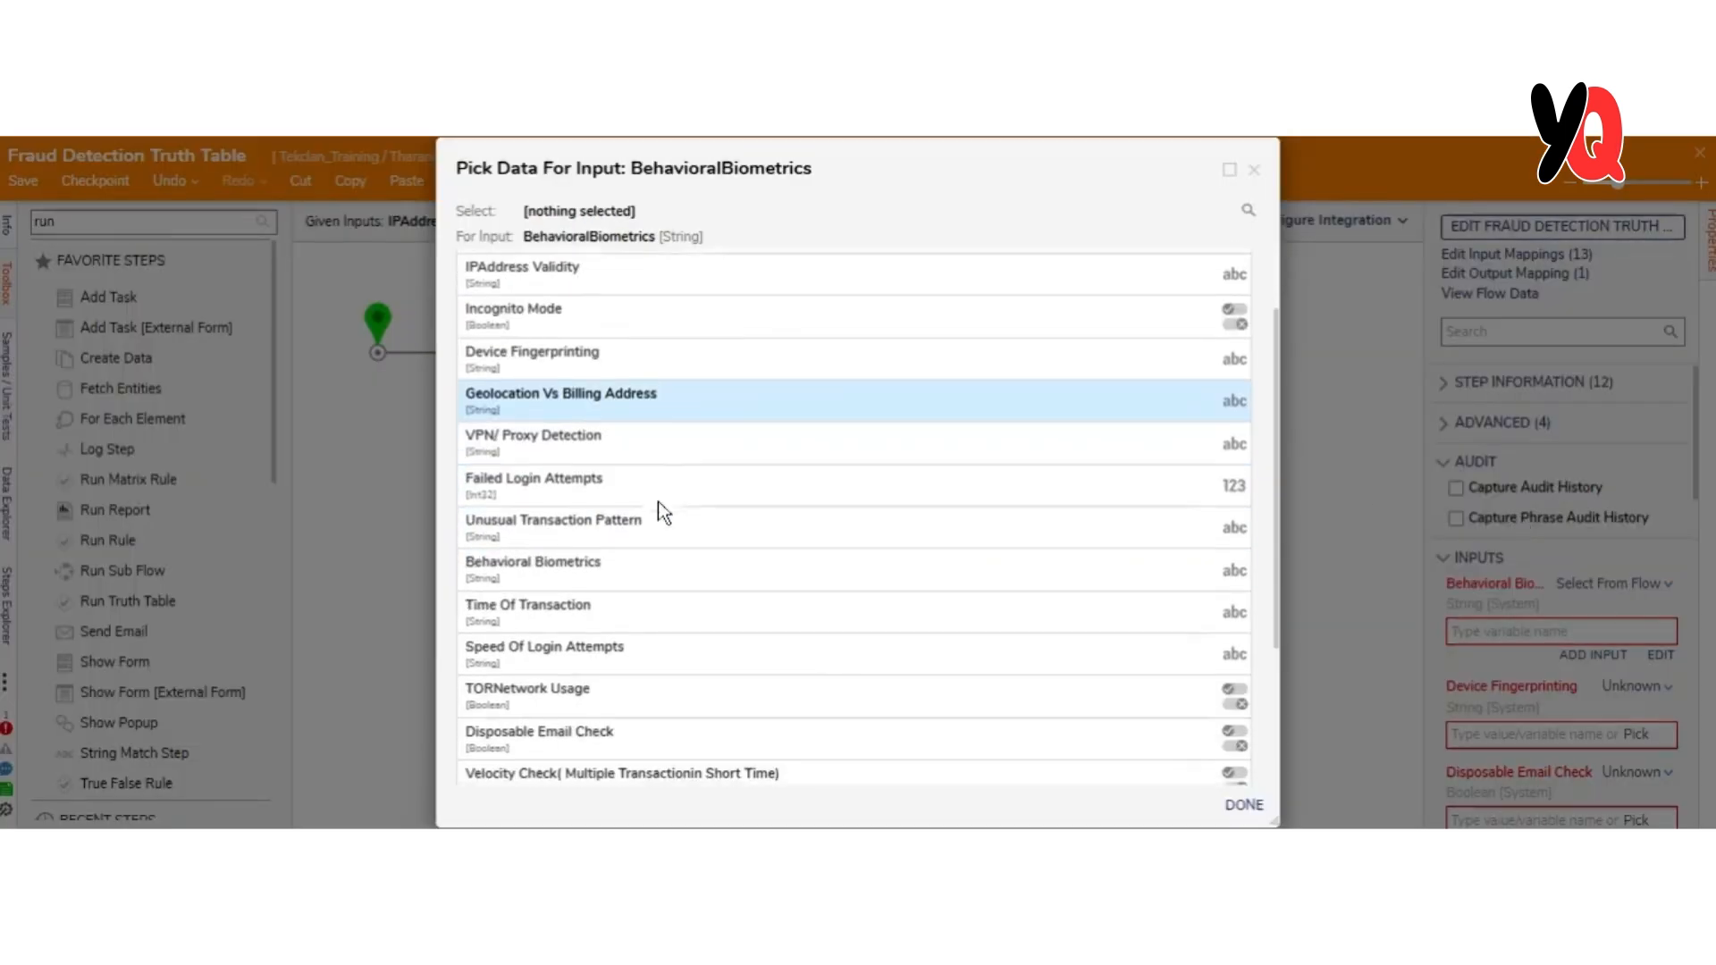
{"action": "left_click", "coordinate": [702, 570]}
{"action": "left_click", "coordinate": [1241, 805]}
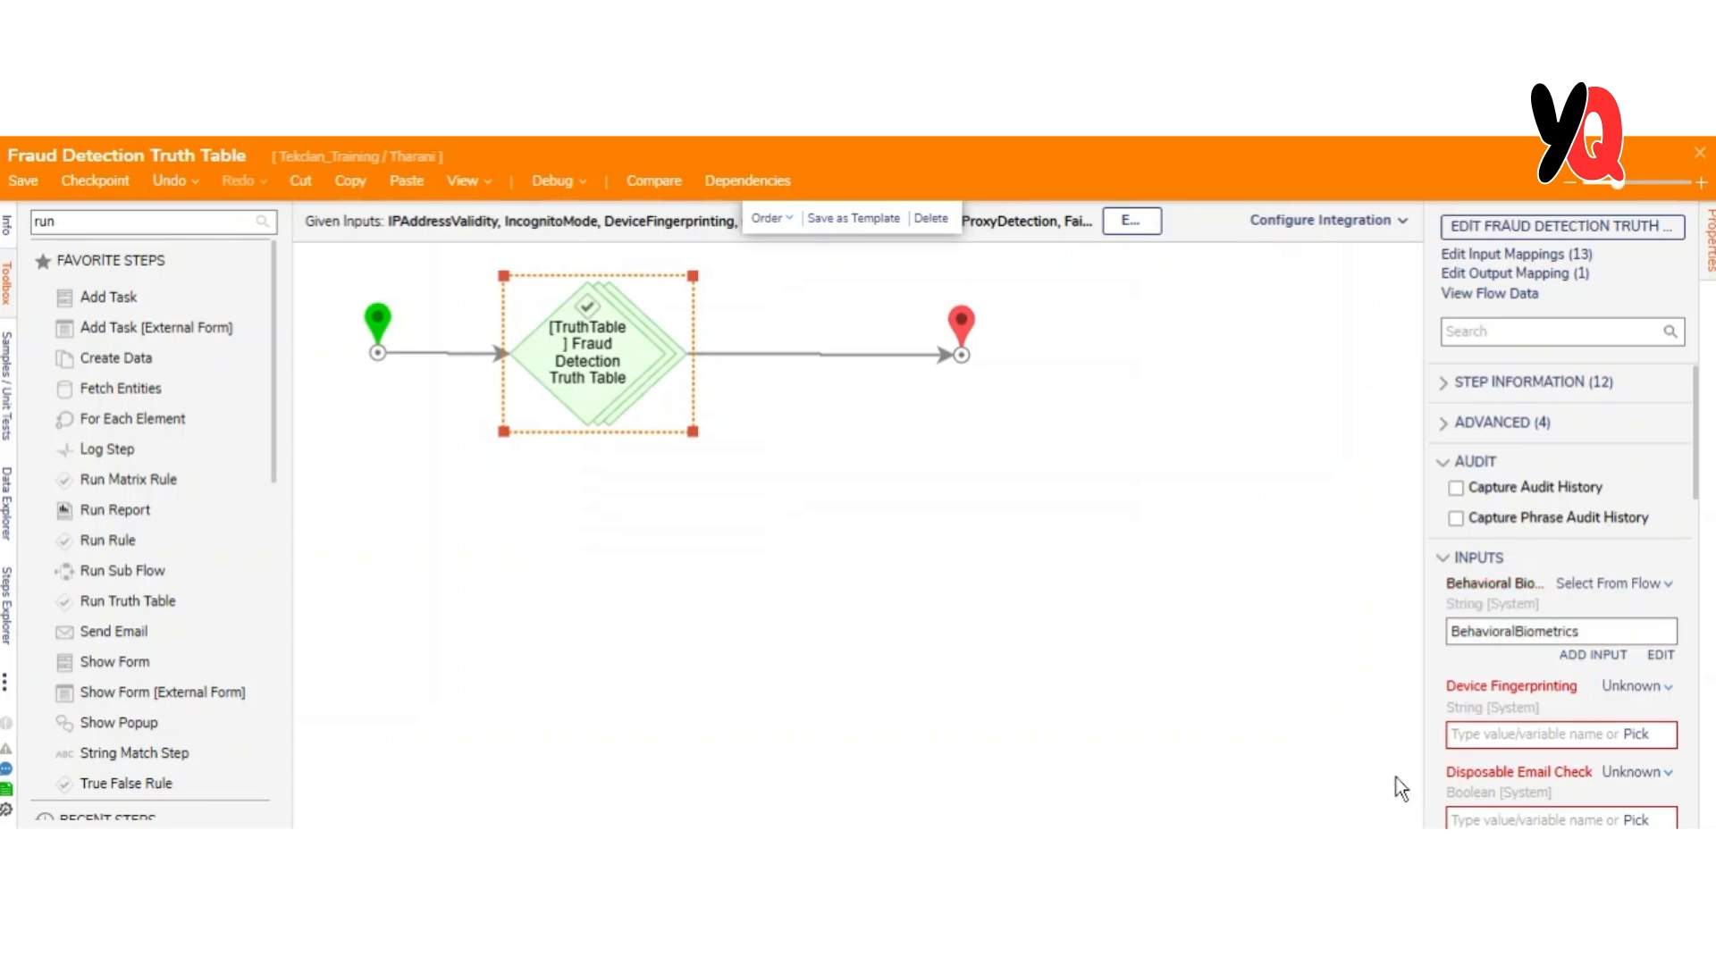
- Map the Device Fingerprinting input to the matching flow variable and check the step's other input mappings
{"action": "left_click", "coordinate": [1634, 686]}
{"action": "left_click", "coordinate": [1519, 725]}
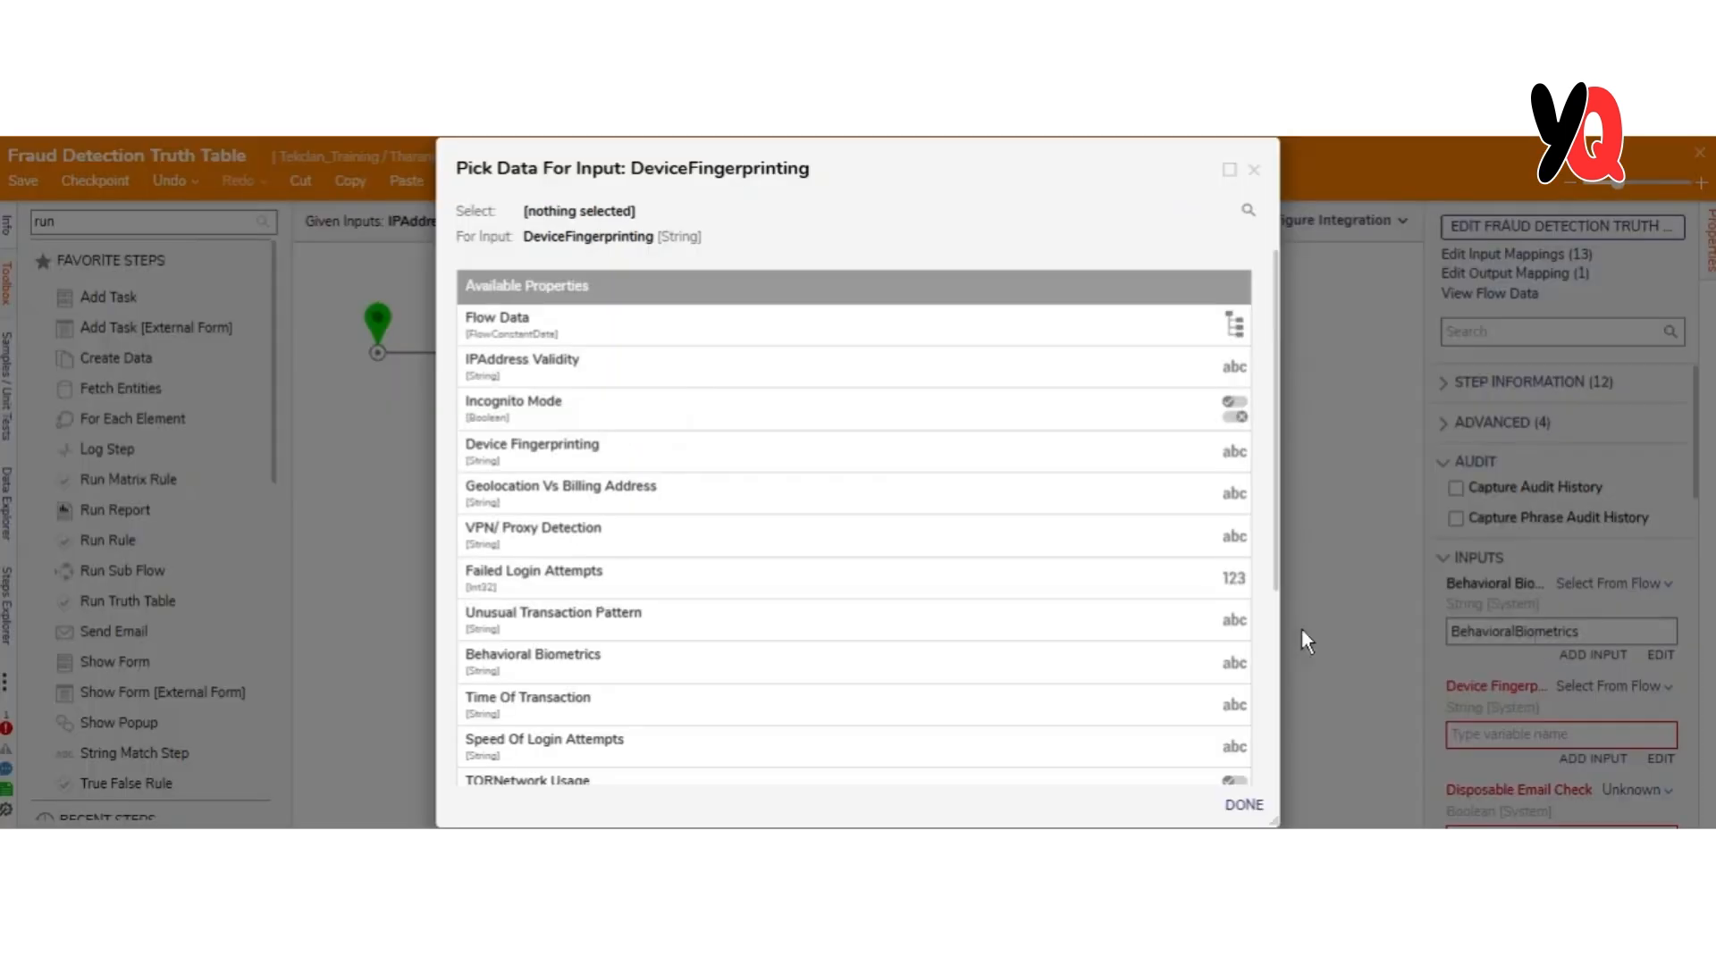
{"action": "left_click", "coordinate": [750, 456]}
{"action": "left_click", "coordinate": [1242, 804]}
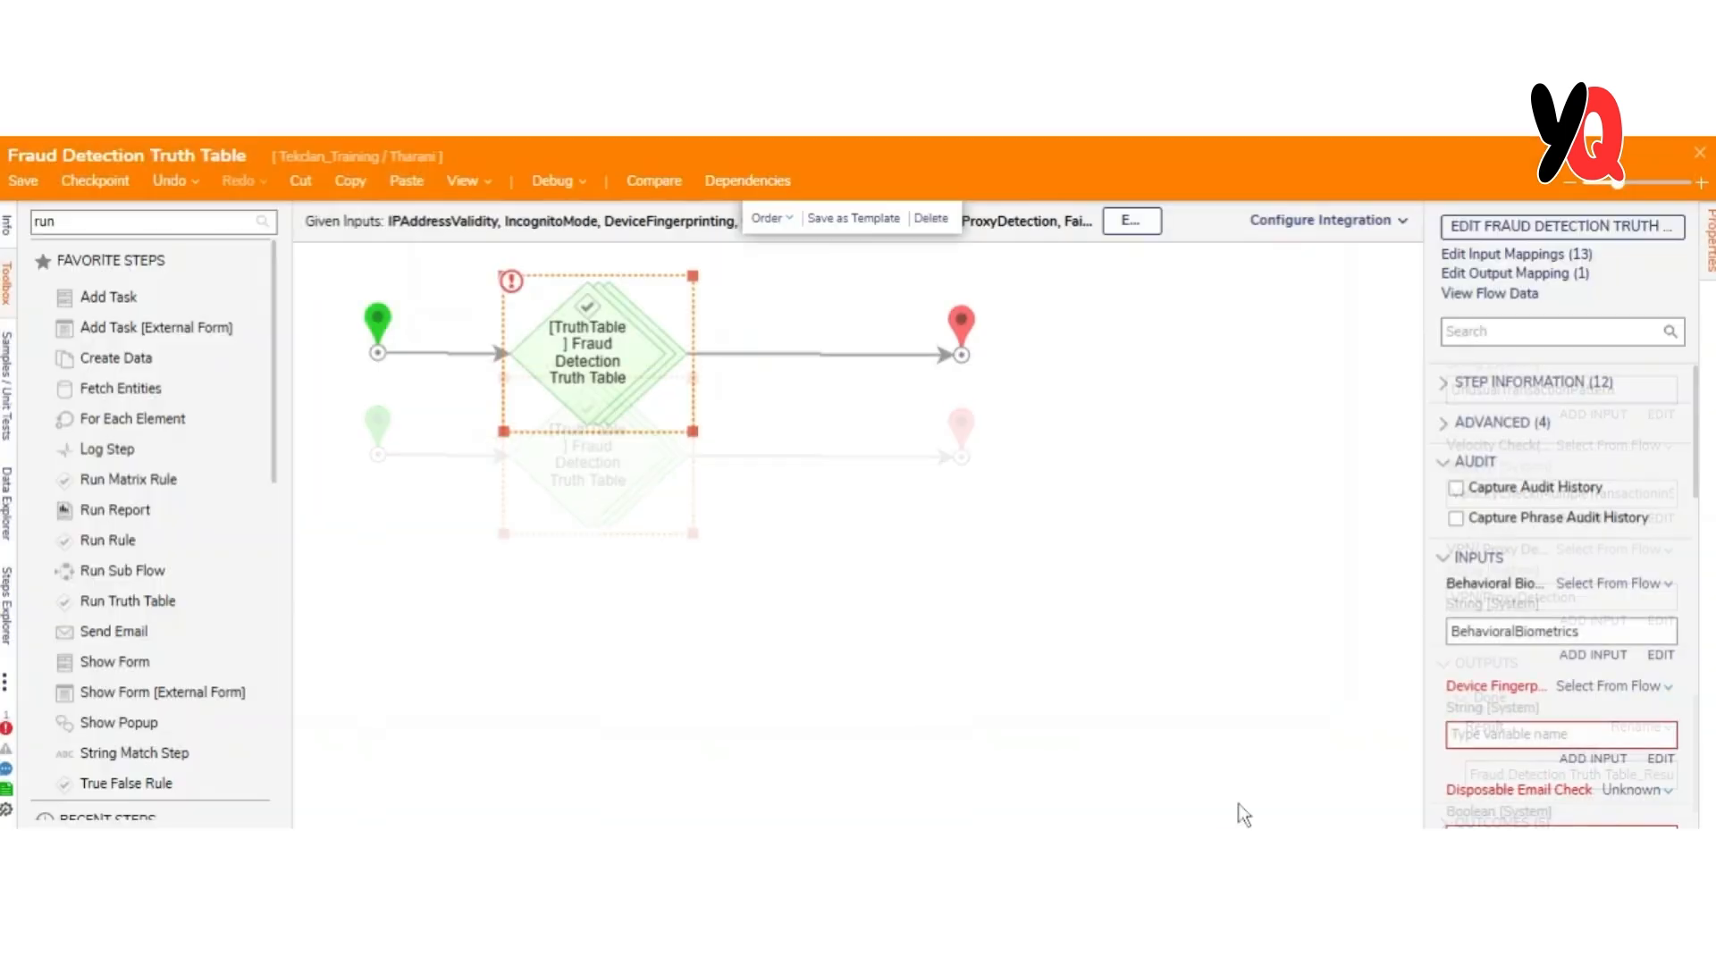
{"action": "scroll", "coordinate": [1548, 571], "scroll_direction": "up", "scroll_amount": 15}
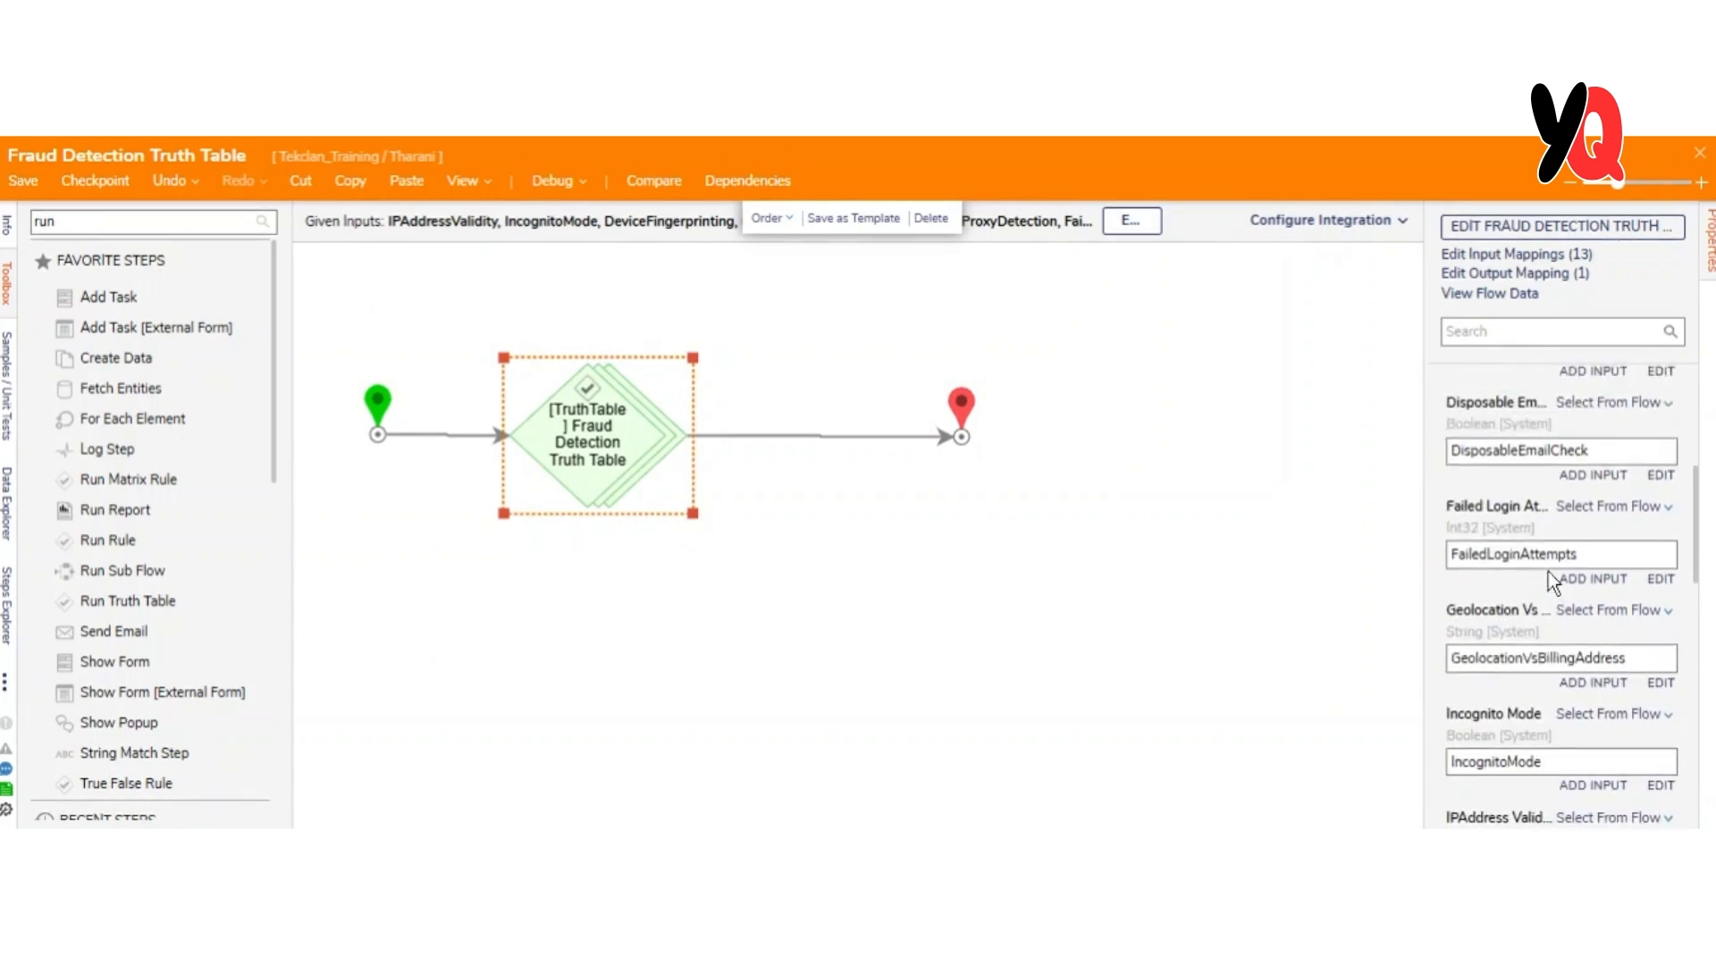
- Save the flow and debug it with row 1's inputs, including Valid(ISP), Unique, Match, 2 failed login attempts and Business Hours
{"action": "left_click", "coordinate": [21, 181]}
{"action": "left_click", "coordinate": [1076, 568]}
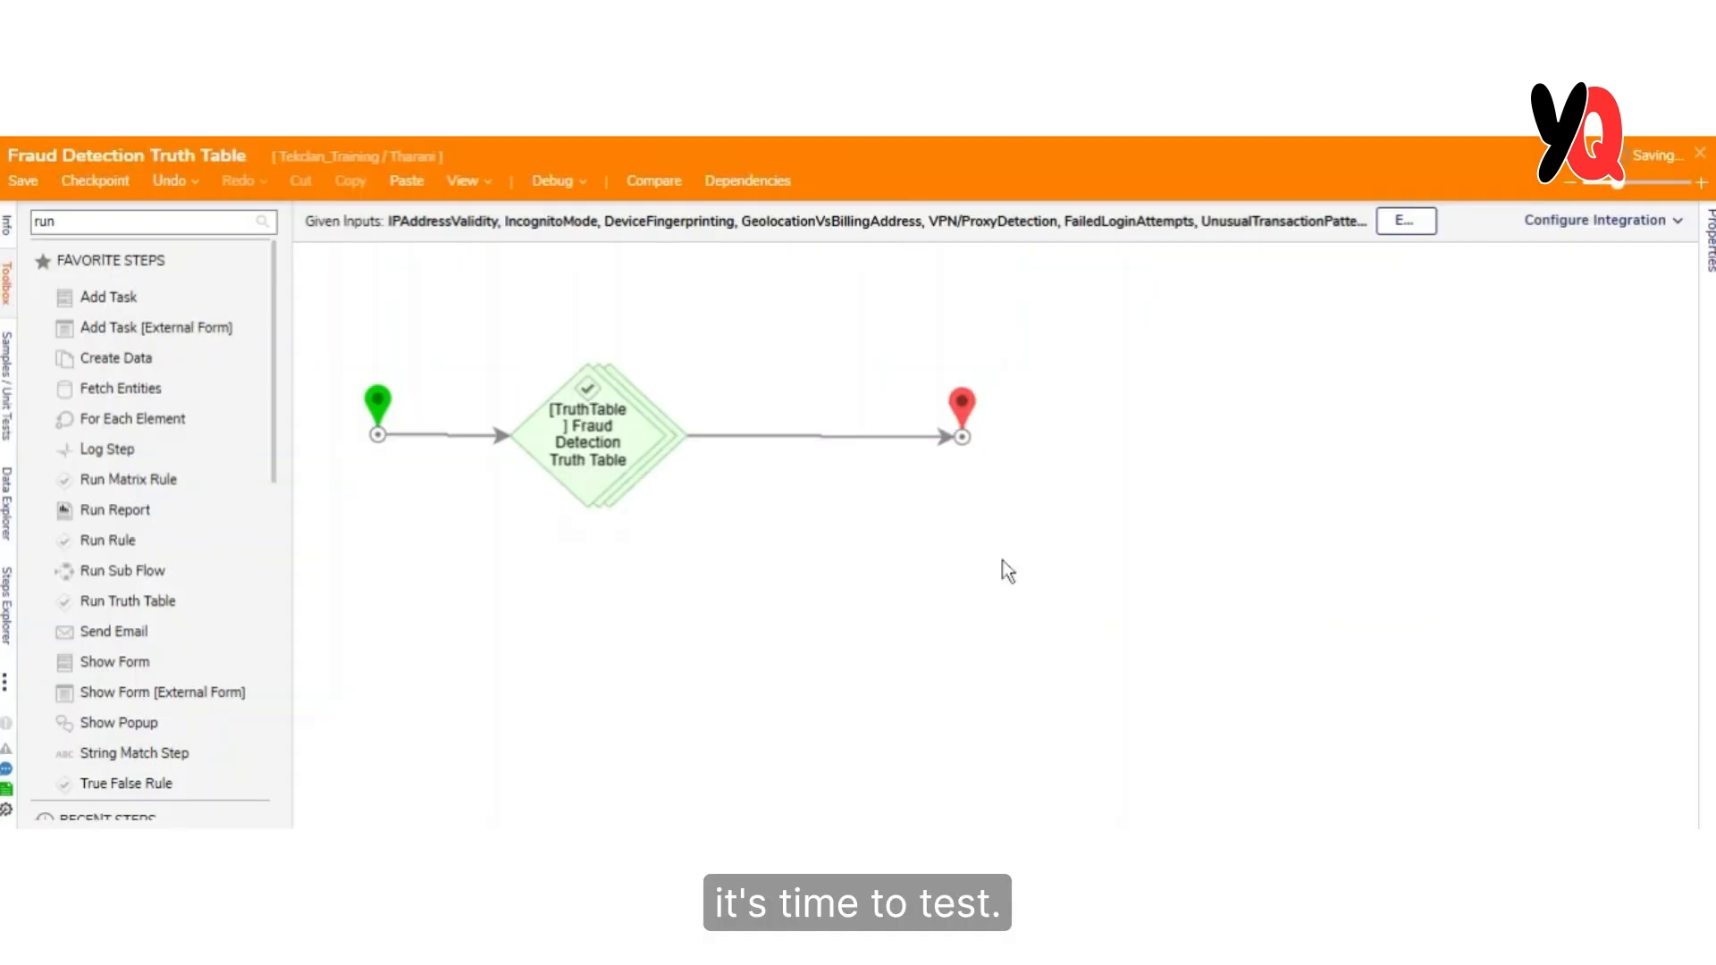
{"action": "left_click", "coordinate": [562, 183]}
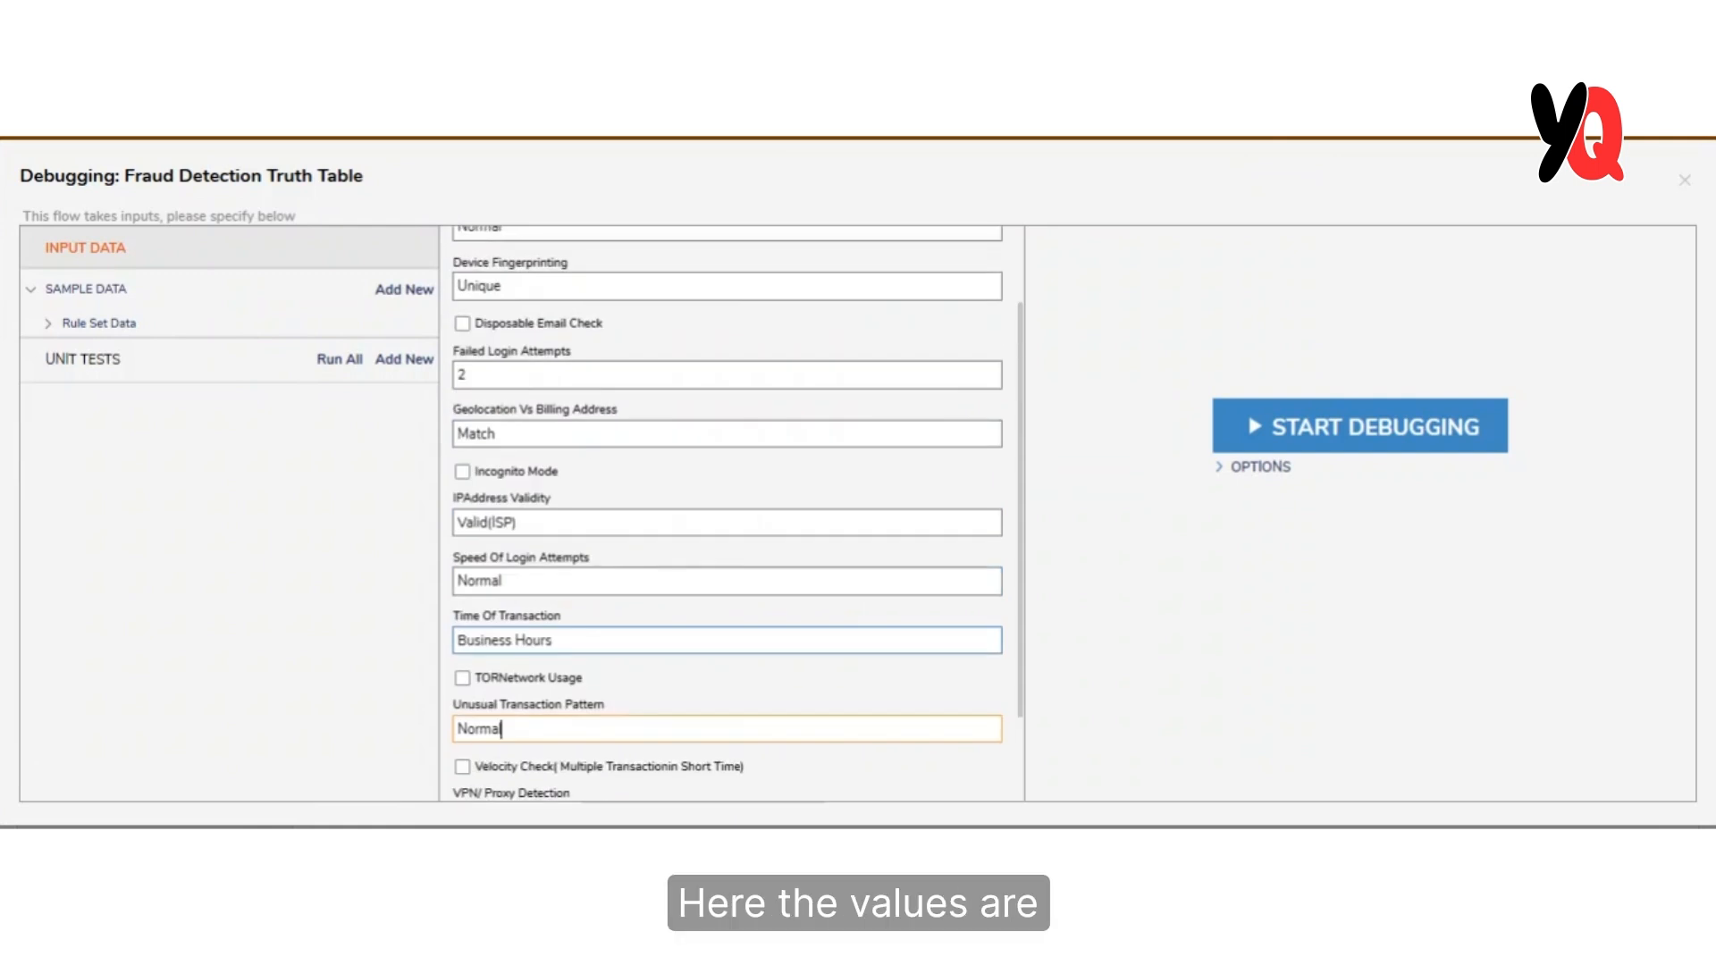
{"action": "left_click", "coordinate": [1344, 449]}
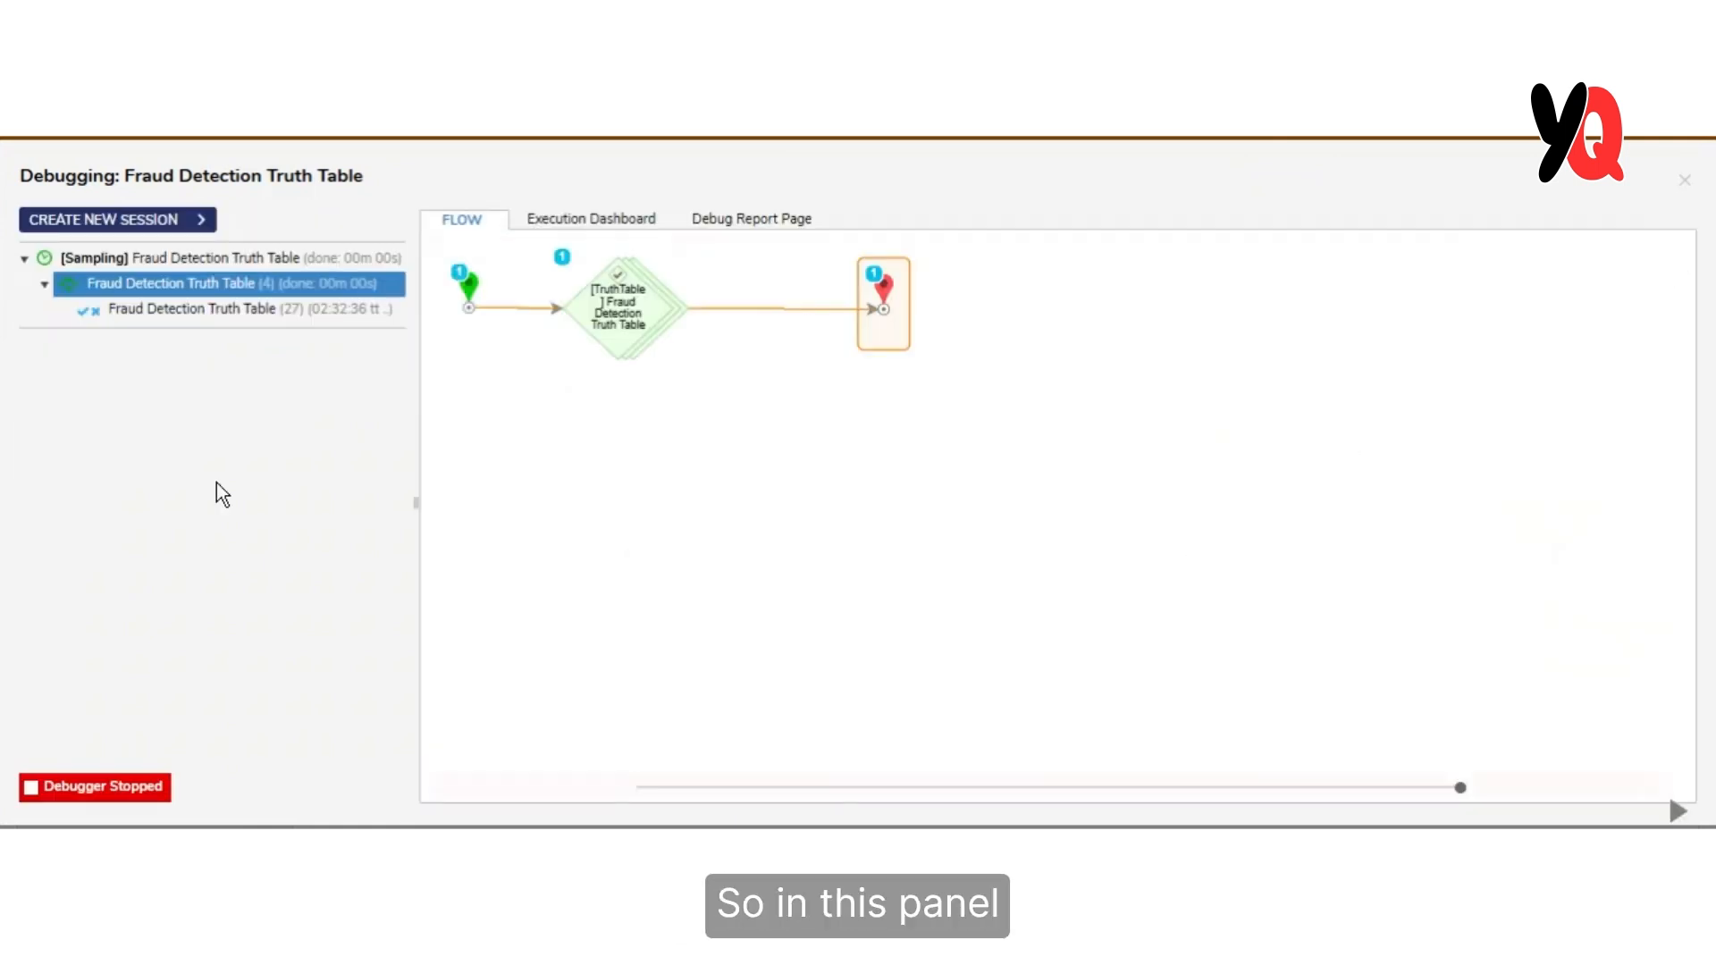
- Open the truth table's execution in the debugging session and examine how each scenario's conditions were evaluated
{"action": "left_click", "coordinate": [165, 315]}
{"action": "scroll", "coordinate": [862, 534], "scroll_direction": "right", "scroll_amount": 10}
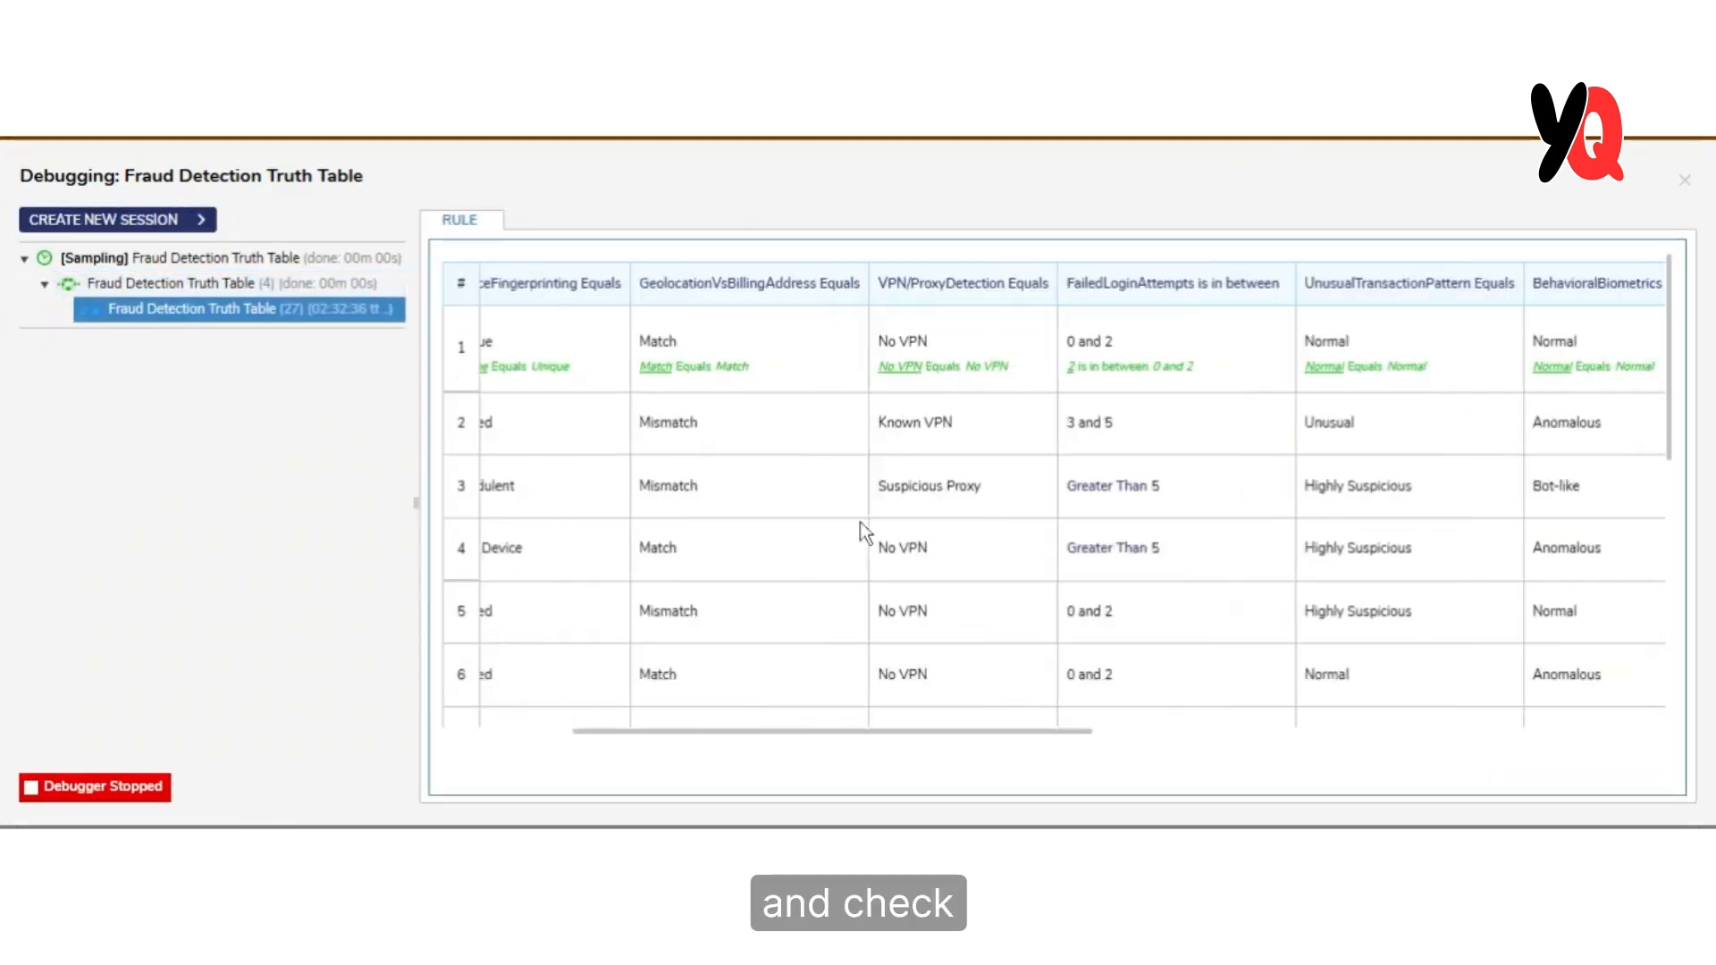
{"action": "scroll", "coordinate": [866, 534], "scroll_direction": "right", "scroll_amount": 5}
{"action": "scroll", "coordinate": [921, 572], "scroll_direction": "left", "scroll_amount": 15}
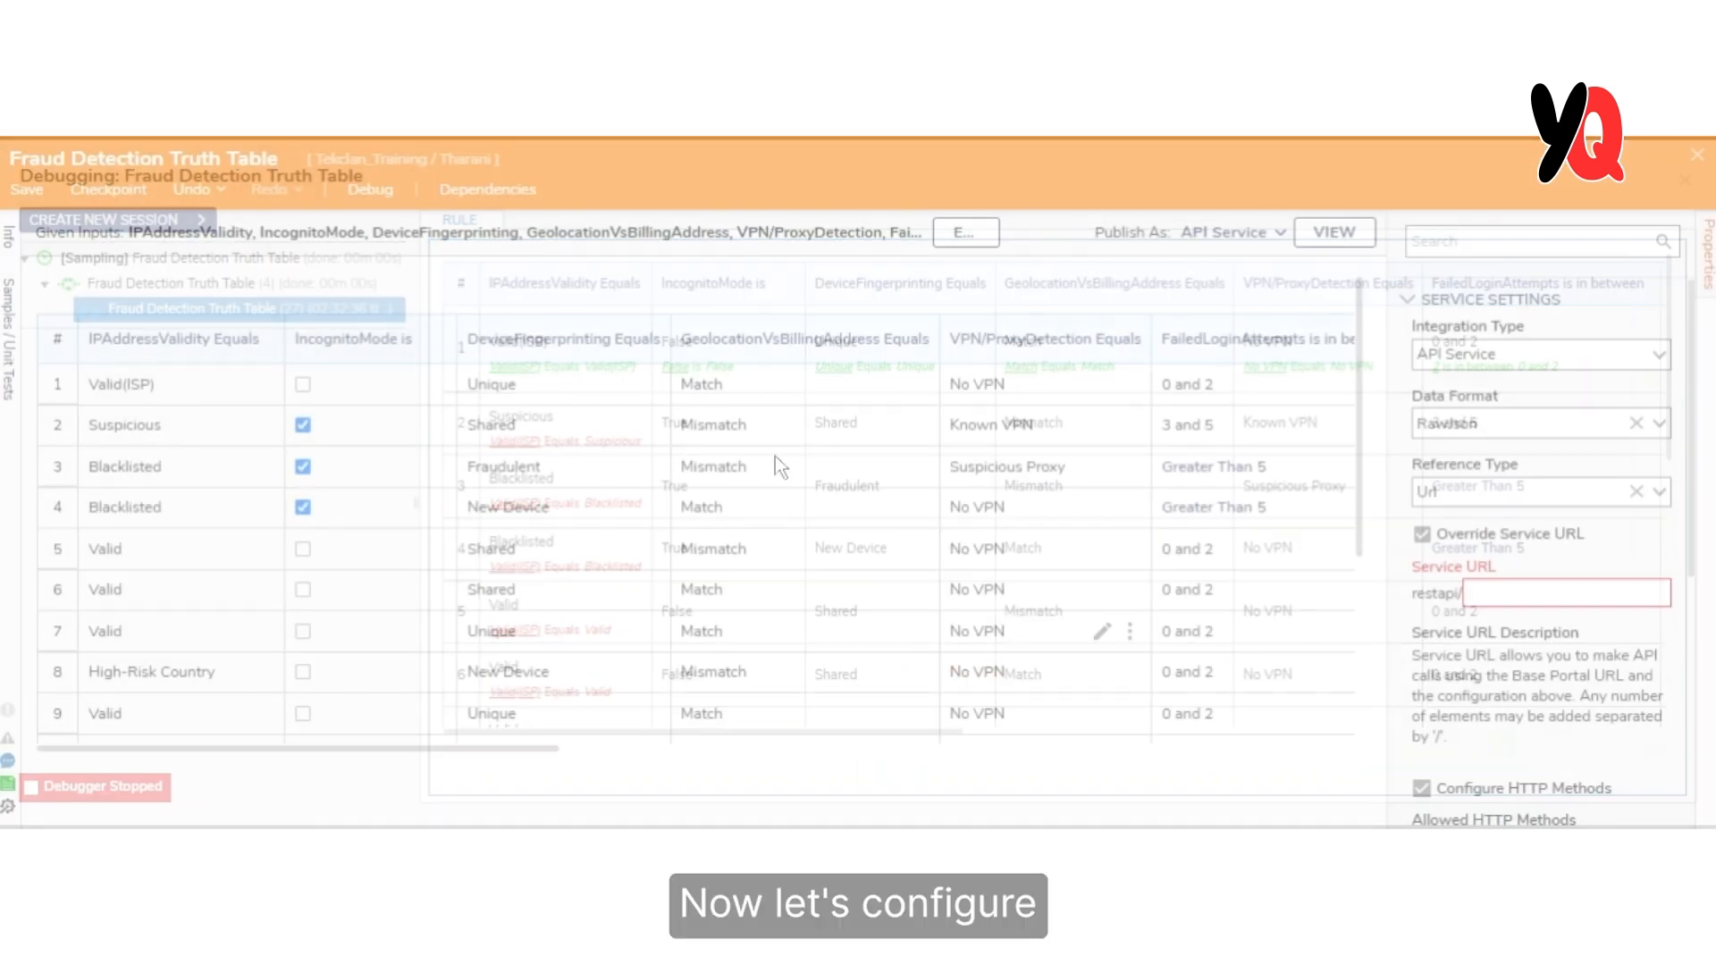
- Configure the truth table's API service with JSON data format, Fraud-detection as the service URL and POST as the HTTP method
{"action": "left_click", "coordinate": [1225, 233]}
{"action": "left_click", "coordinate": [1198, 411]}
{"action": "left_click", "coordinate": [1211, 480]}
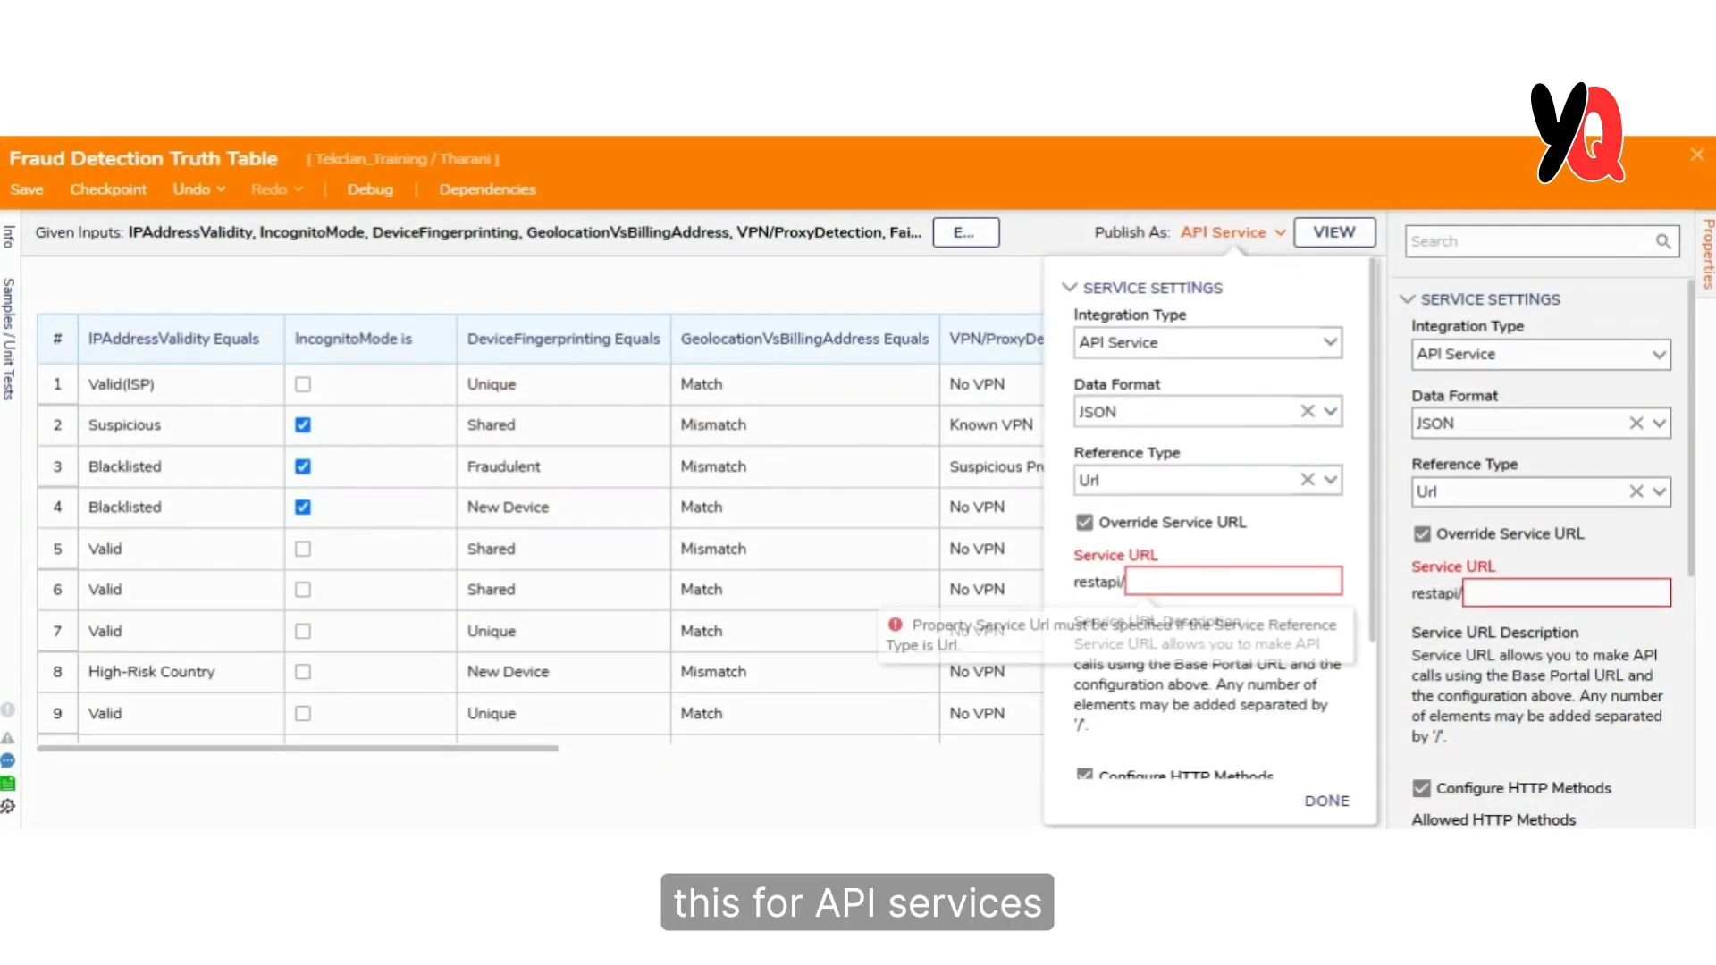
{"action": "type", "text": "Fraud-detectio"}
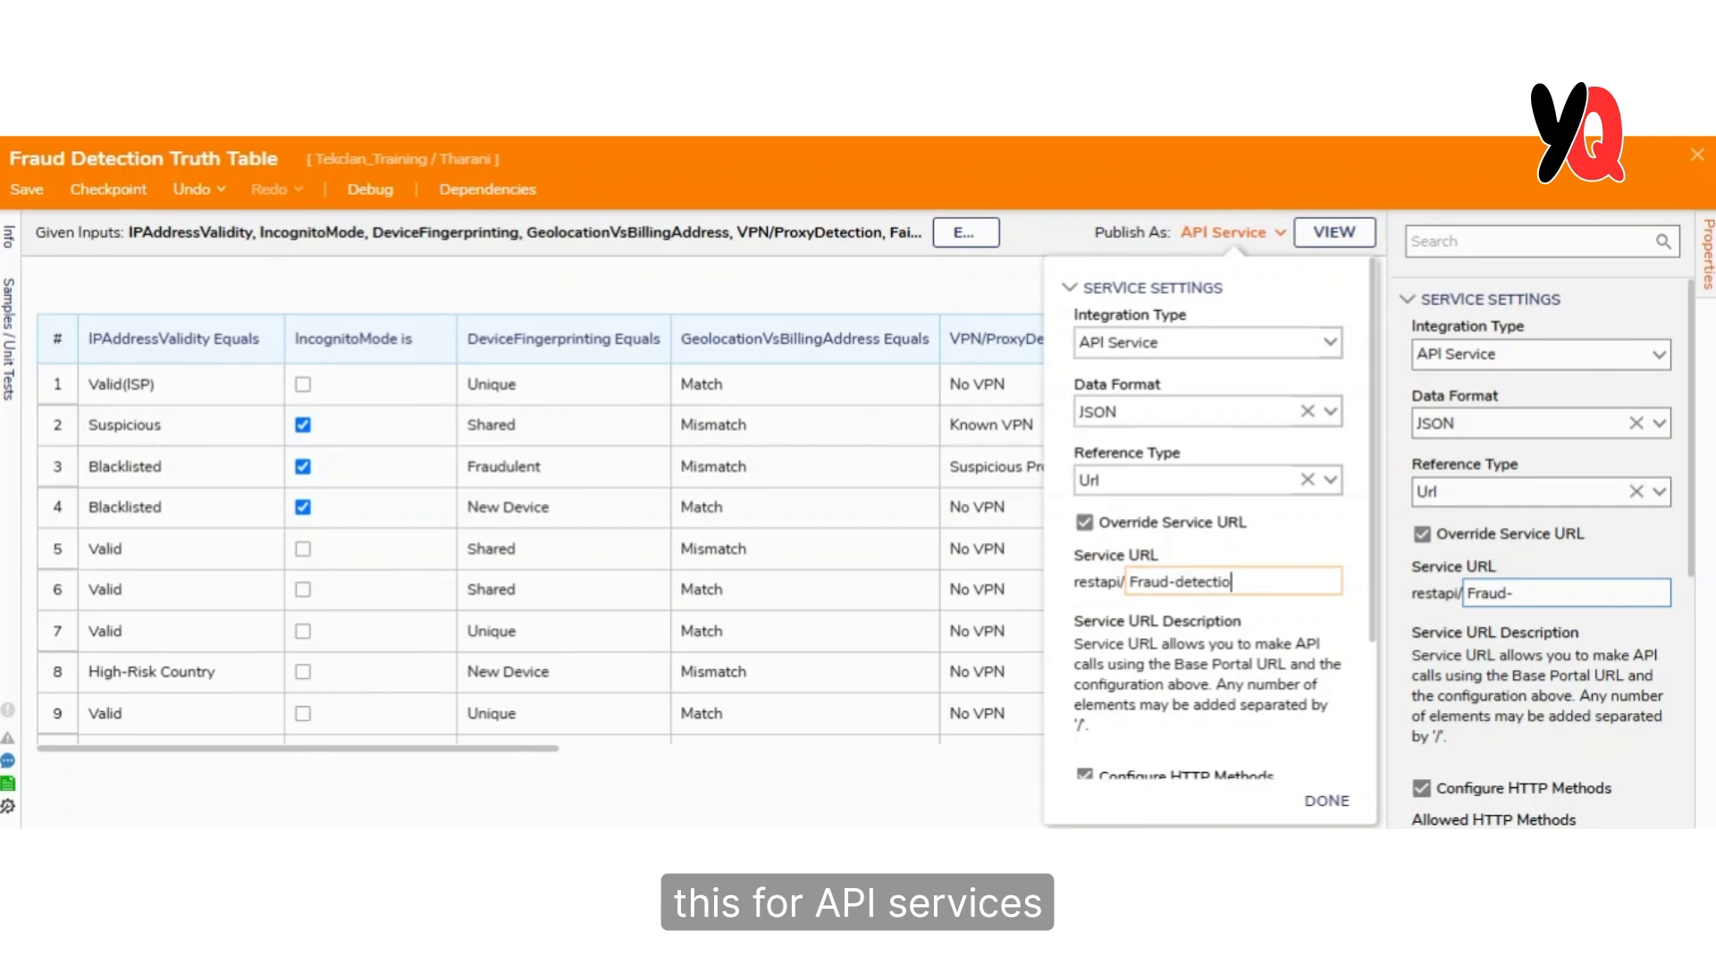
{"action": "type", "text": "n"}
{"action": "scroll", "coordinate": [1217, 527], "scroll_direction": "down", "scroll_amount": 2}
{"action": "scroll", "coordinate": [1166, 390], "scroll_direction": "up", "scroll_amount": 2}
{"action": "scroll", "coordinate": [1148, 536], "scroll_direction": "down", "scroll_amount": 2}
{"action": "left_click", "coordinate": [1094, 687]}
{"action": "left_click", "coordinate": [1327, 801]}
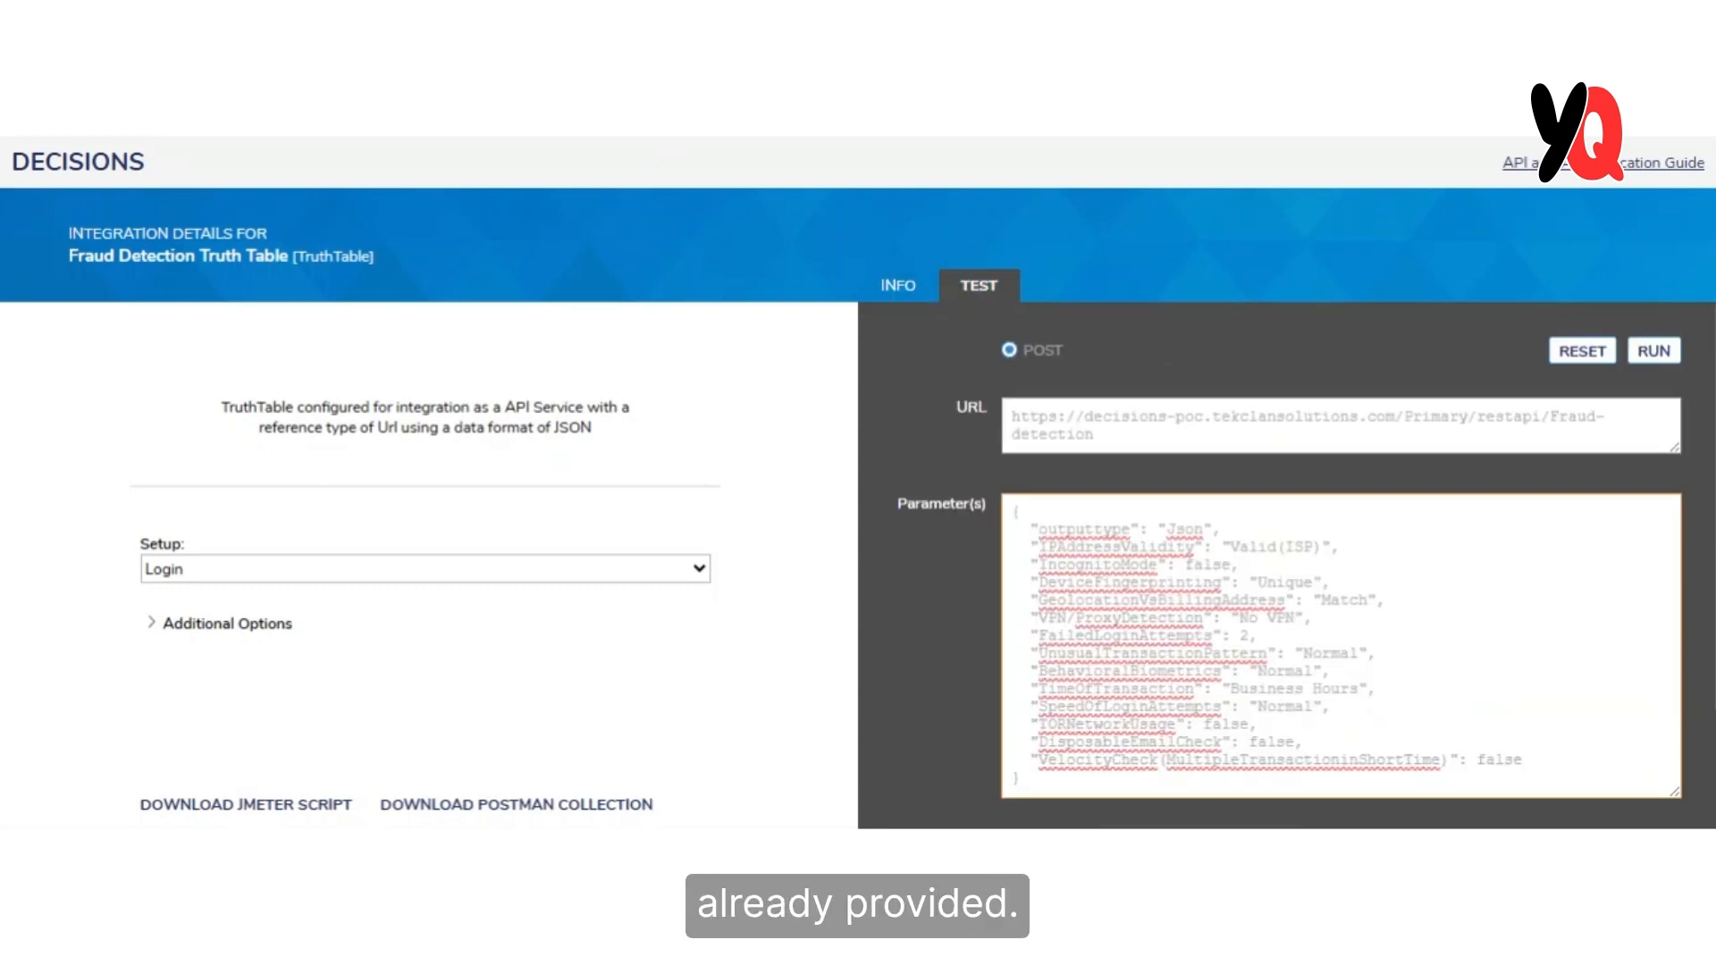
- Run the API service test with the row 1 parameters and review the posted result
{"action": "left_click", "coordinate": [1654, 350]}
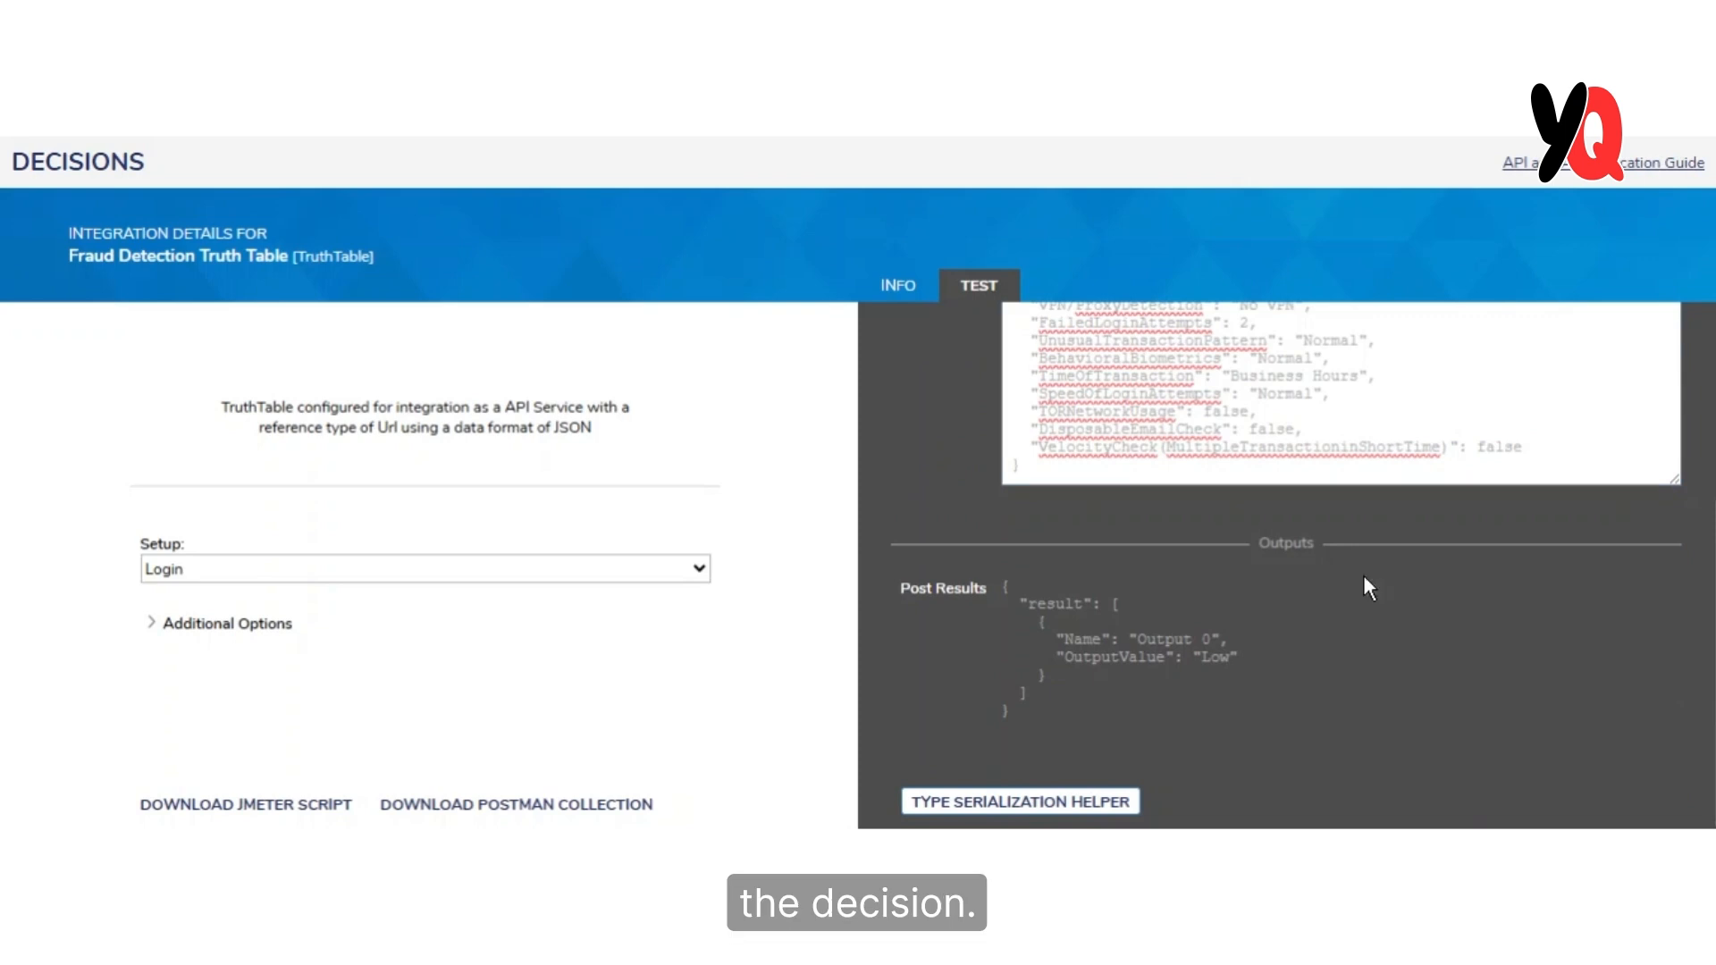
{"action": "scroll", "coordinate": [1282, 734], "scroll_direction": "up", "scroll_amount": 1}
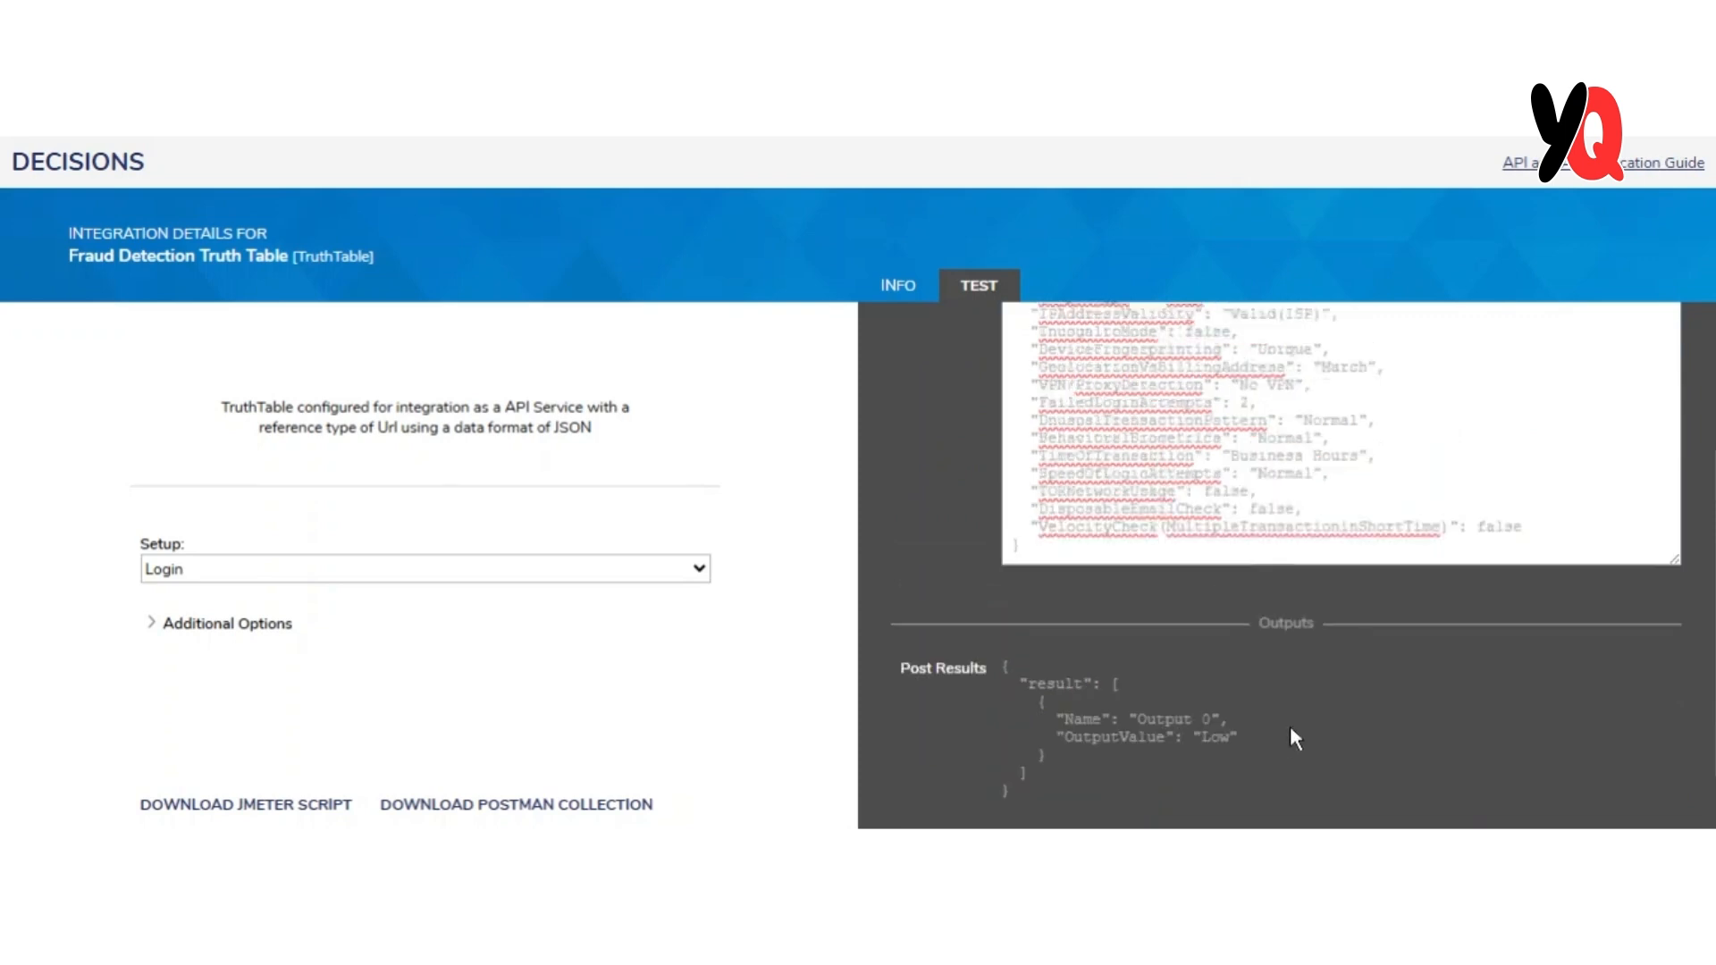